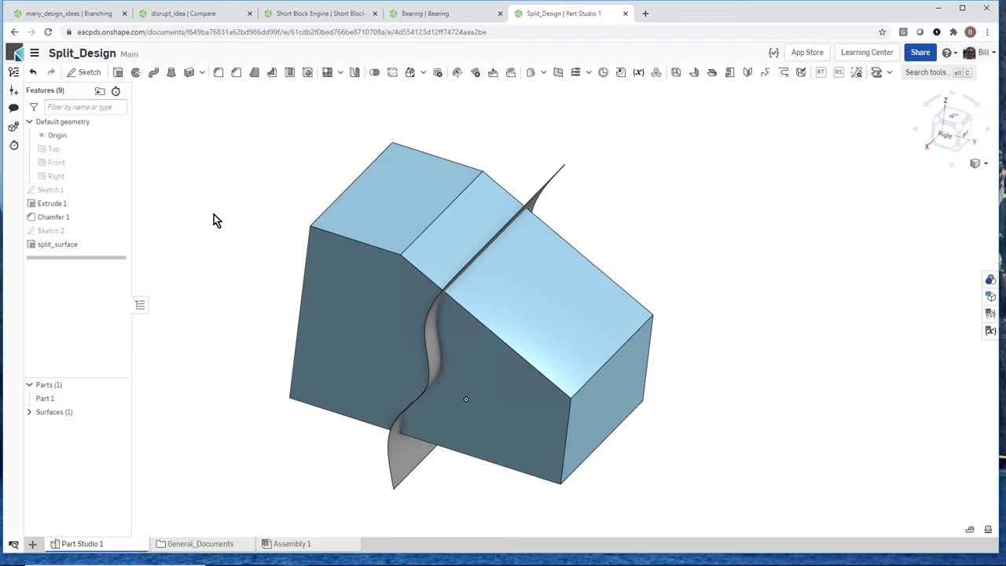
# Bring up the shortcut toolbar of feature tools with S
pyautogui.press('s')
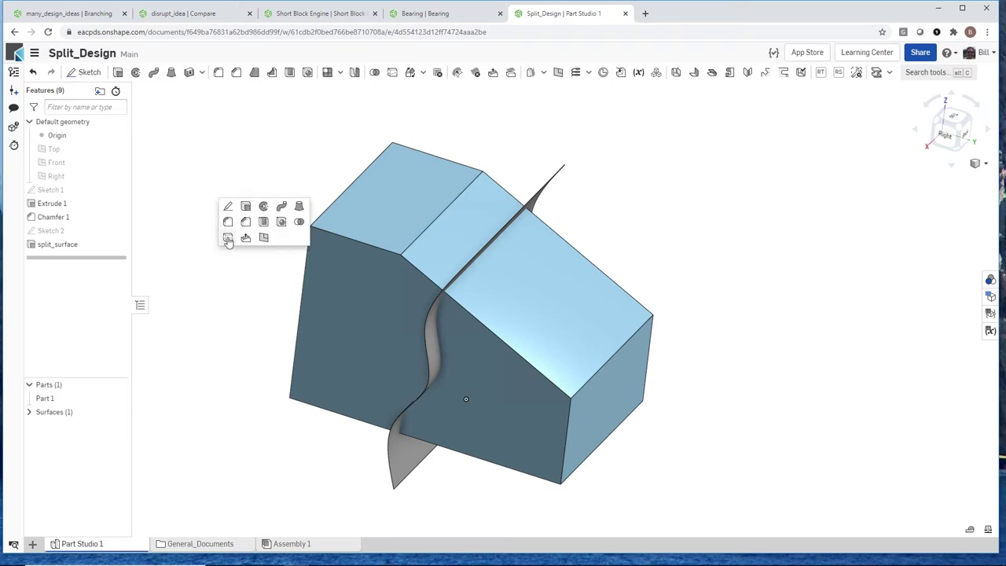
# Split the chamfered block with the wavy split_surface into Part 1 and Part 2
pyautogui.click(228, 238)
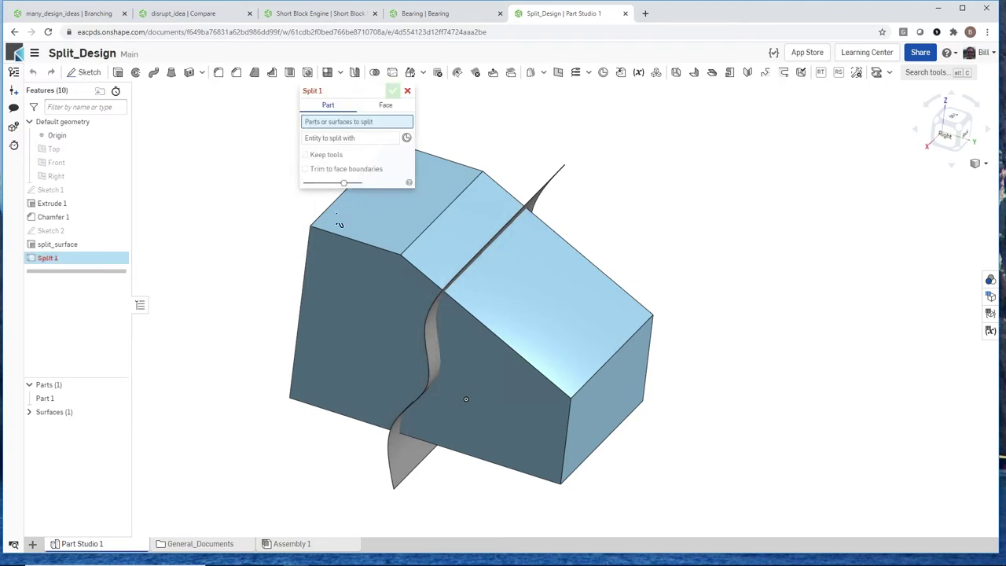
pyautogui.click(345, 151)
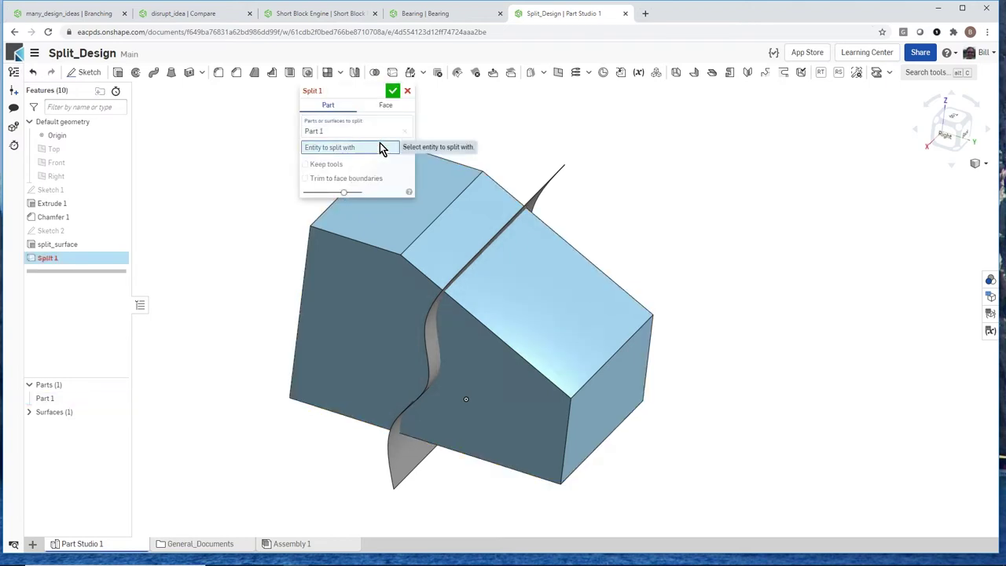
pyautogui.click(542, 194)
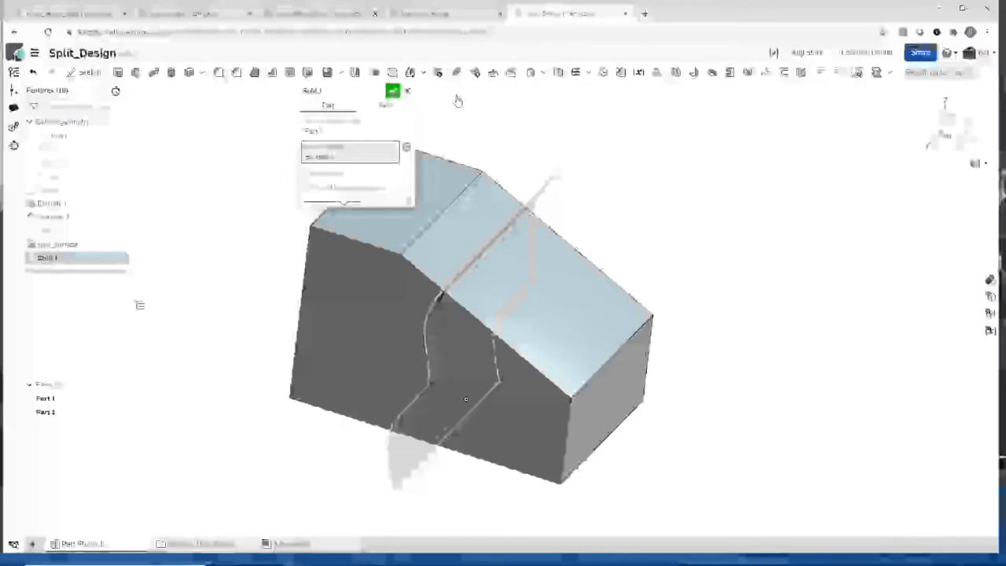
pyautogui.click(395, 92)
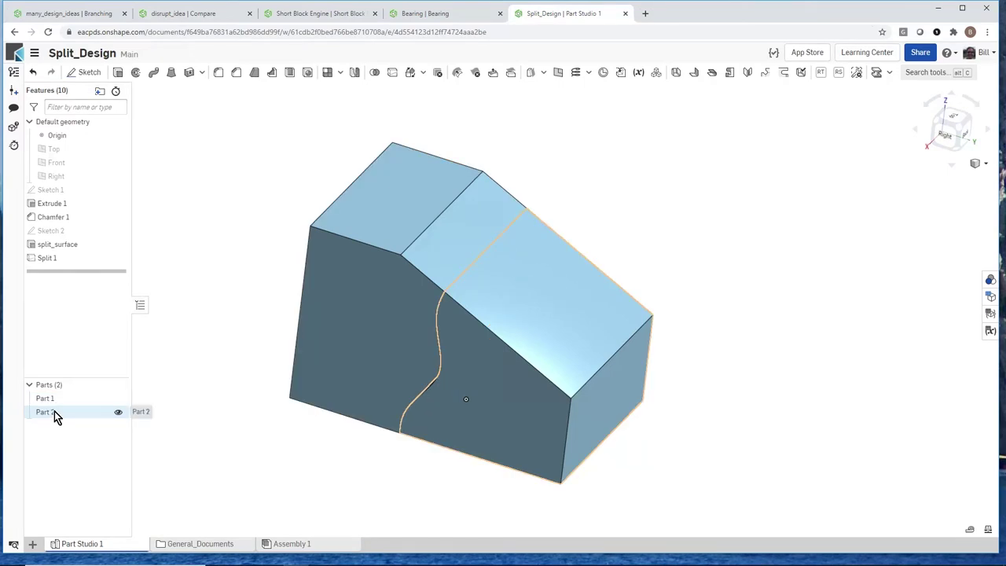
pyautogui.moveTo(227, 339); pyautogui.dragTo(224, 296, button='right')
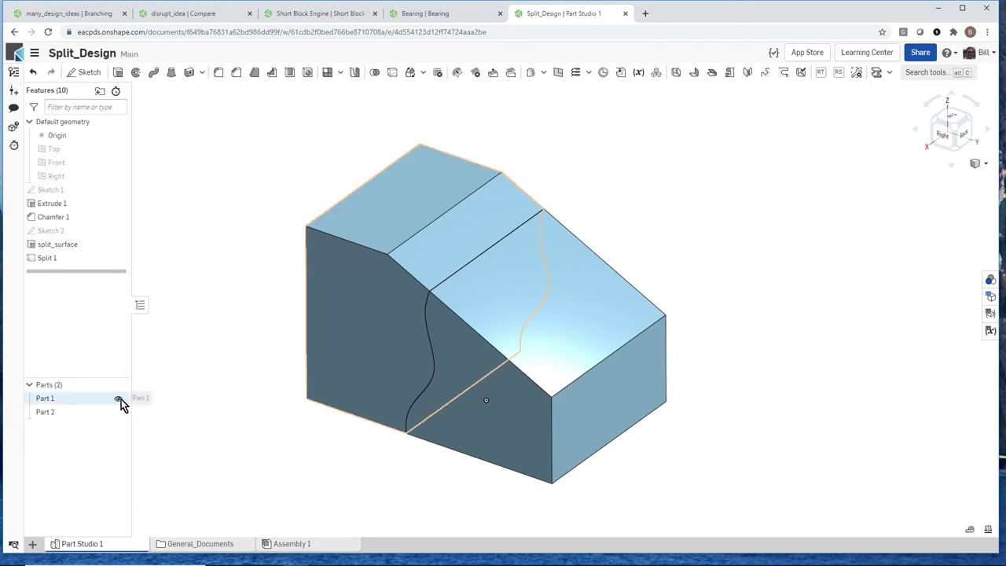
# Hide Part 1 and orbit to view Part 2 from another side
pyautogui.click(119, 399)
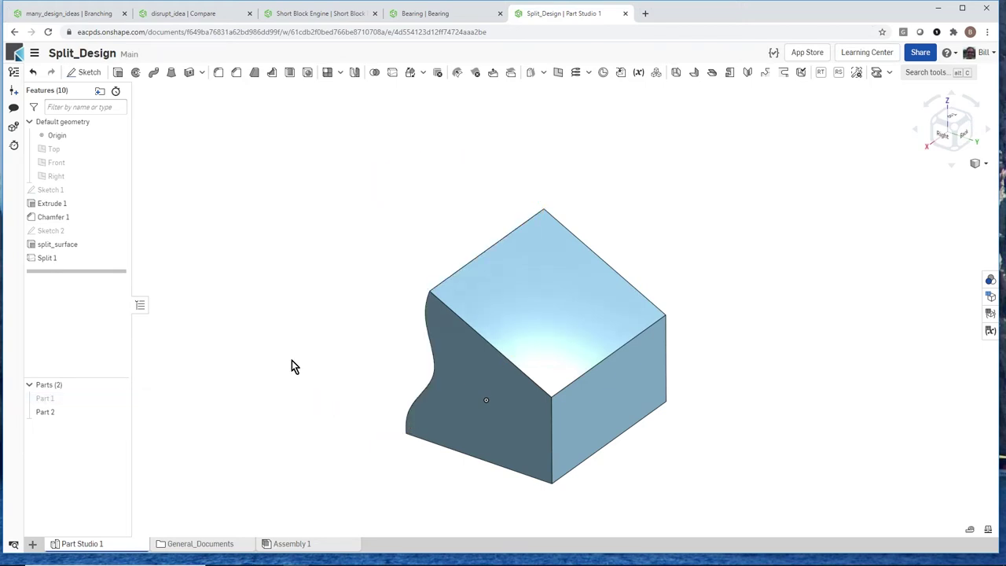
pyautogui.scroll(-1, 286, 361)
pyautogui.moveTo(285, 361); pyautogui.dragTo(318, 386, button='right')
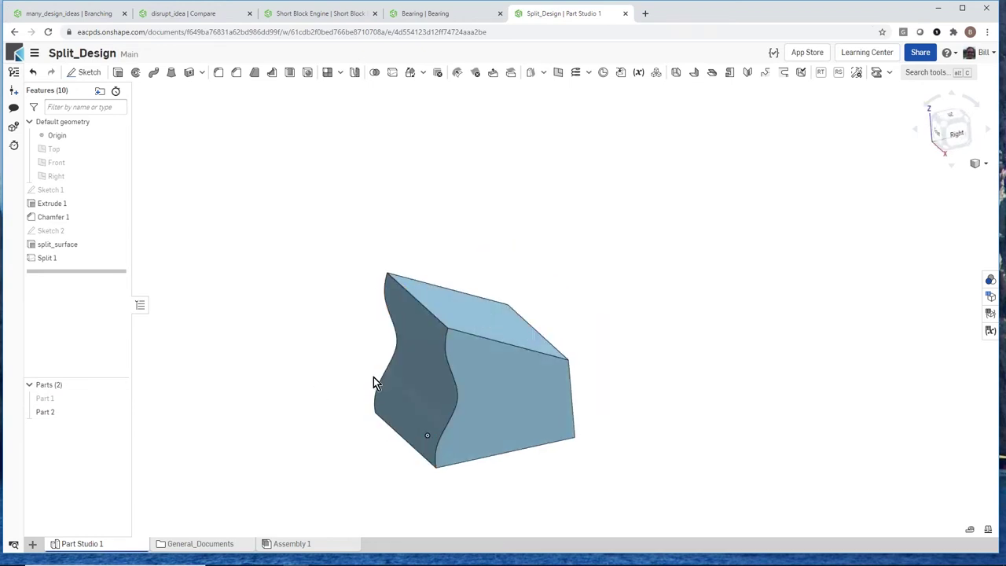
pyautogui.moveTo(367, 382); pyautogui.dragTo(325, 382, button='right')
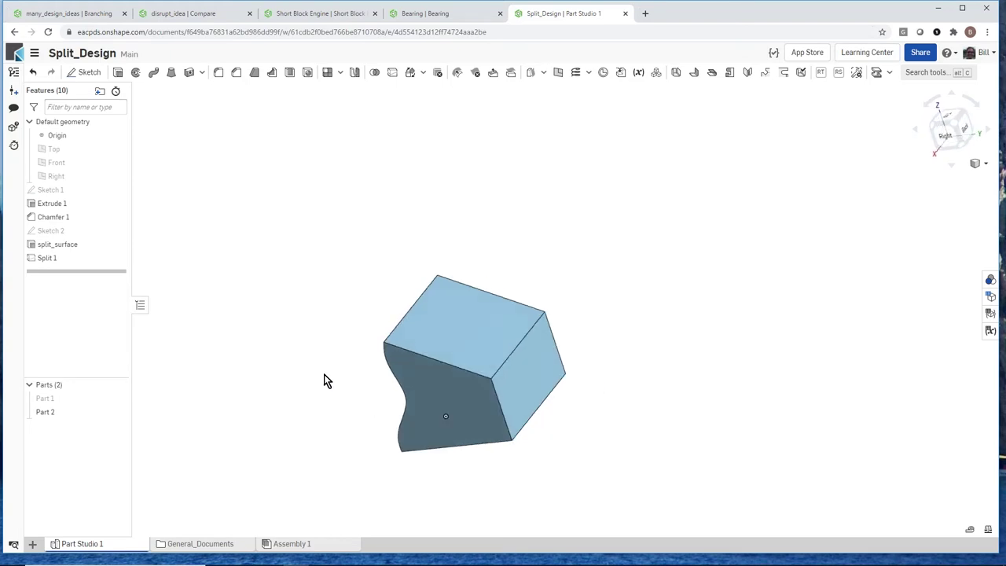
# Fillet the top edges of Part 2 with a 0.2 in radius
pyautogui.click(220, 72)
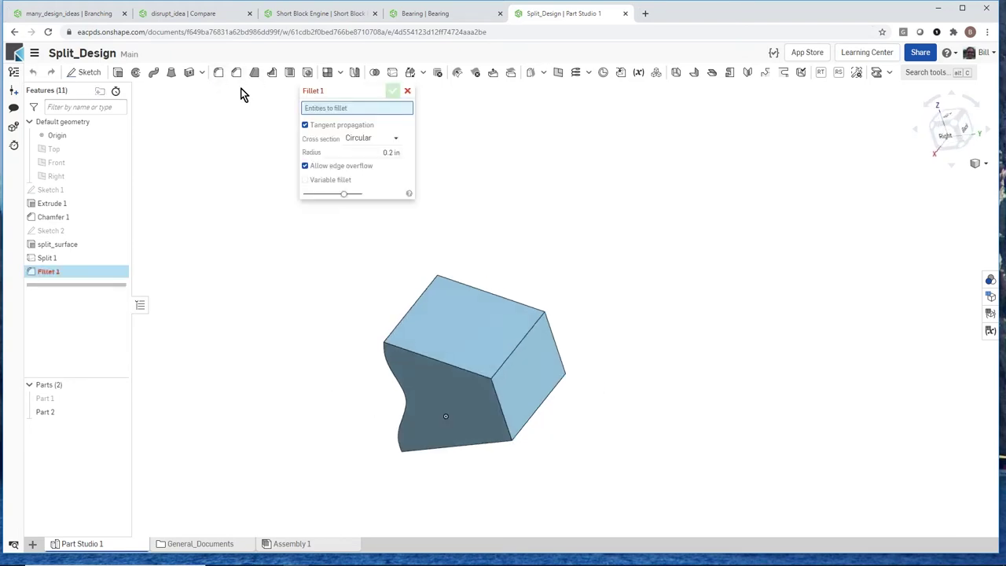
pyautogui.click(469, 370)
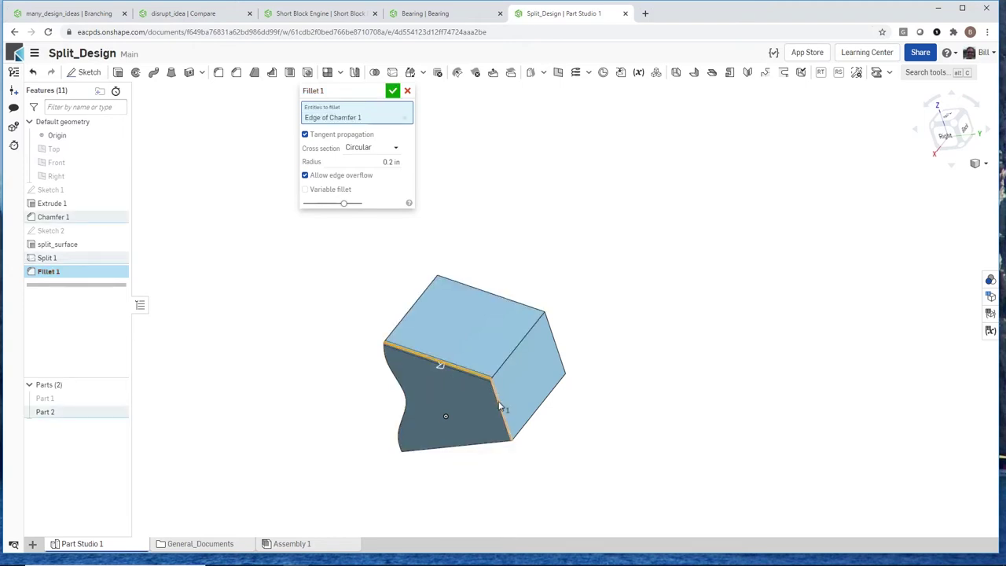
pyautogui.click(501, 403)
pyautogui.click(508, 366)
pyautogui.click(553, 343)
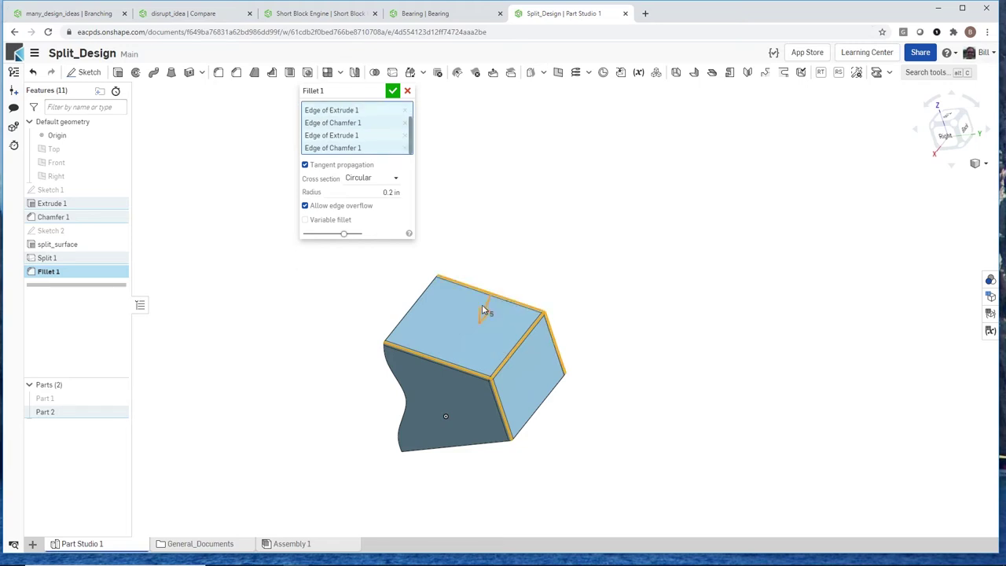
pyautogui.click(392, 90)
pyautogui.moveTo(416, 277)
pyautogui.mouseDown(button='right')
pyautogui.moveTo(431, 257)
pyautogui.moveTo(471, 256)
pyautogui.moveTo(474, 235)
pyautogui.mouseUp(button='right')
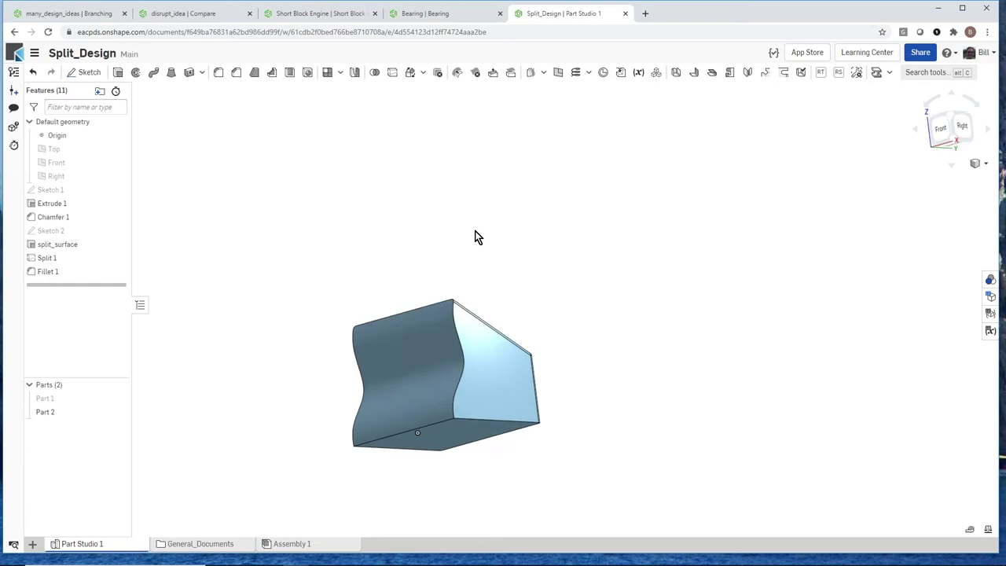
# Shell Part 2 to 0.1 in walls, removing the wavy face and the bottom face
pyautogui.click(289, 73)
pyautogui.click(410, 367)
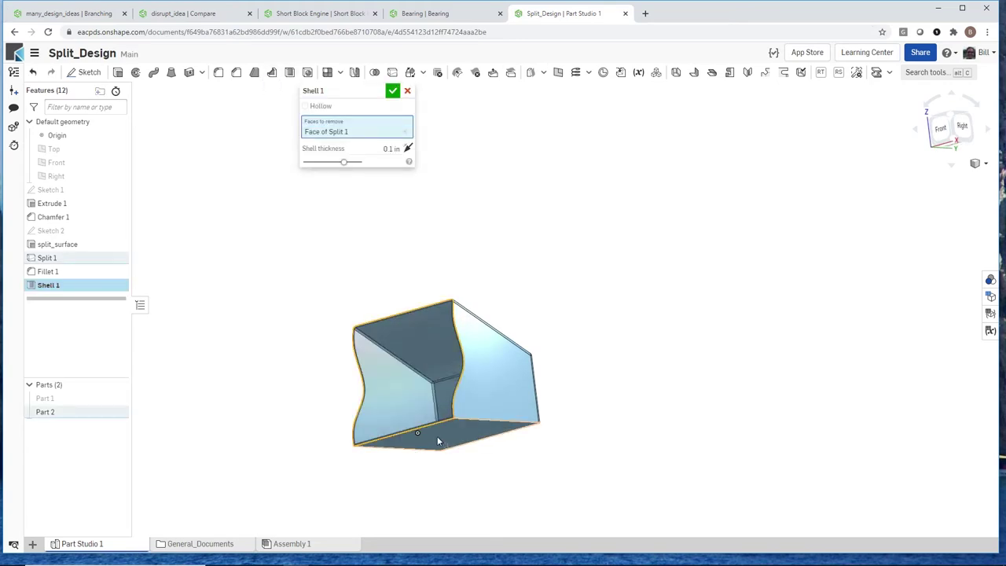
pyautogui.click(417, 432)
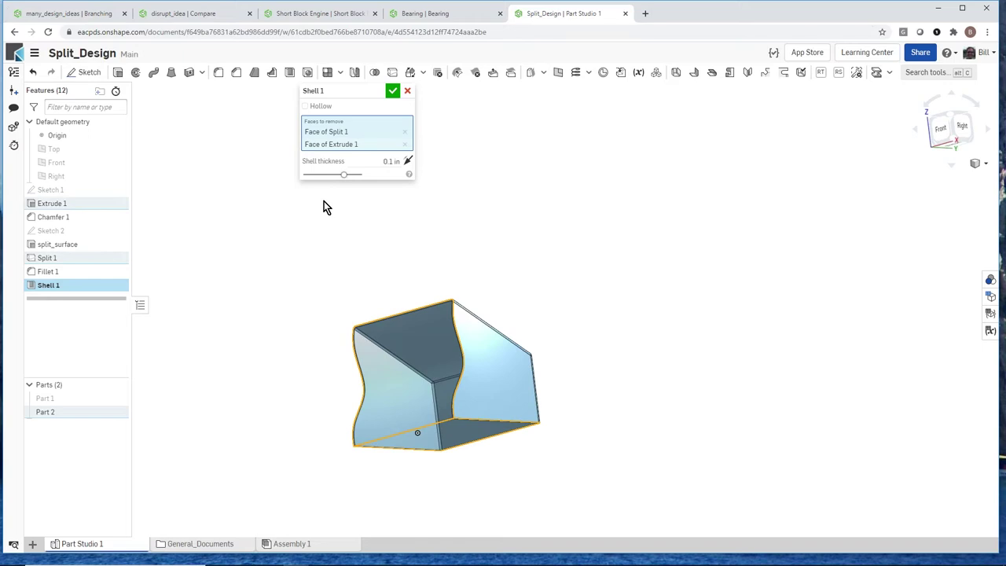
pyautogui.click(393, 93)
pyautogui.moveTo(384, 217); pyautogui.dragTo(514, 240, button='right')
pyautogui.scroll(-1, 515, 239)
pyautogui.scroll(2, 413, 314)
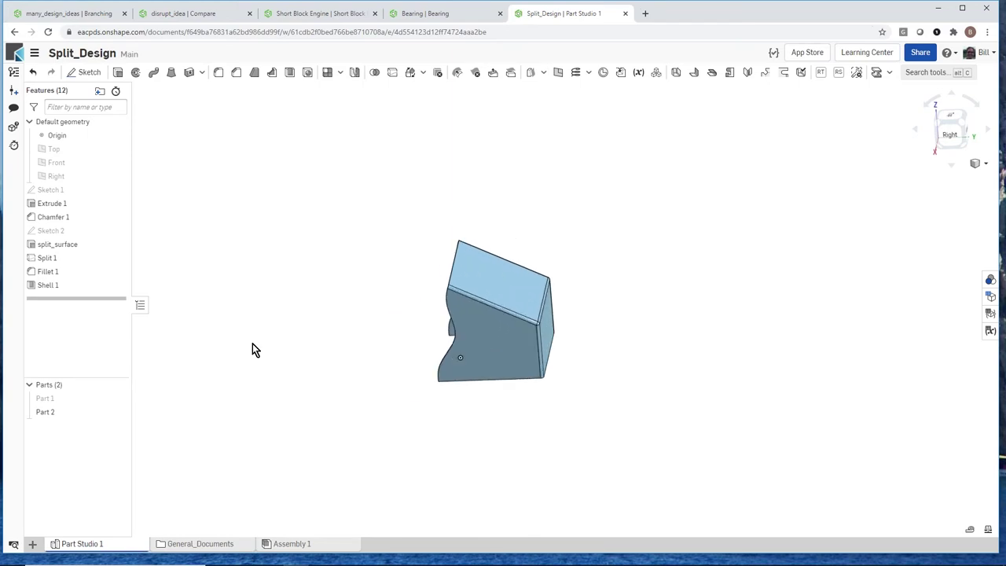
# Unhide Part 1 and hide the shelled Part 2 in the Parts list
pyautogui.click(118, 401)
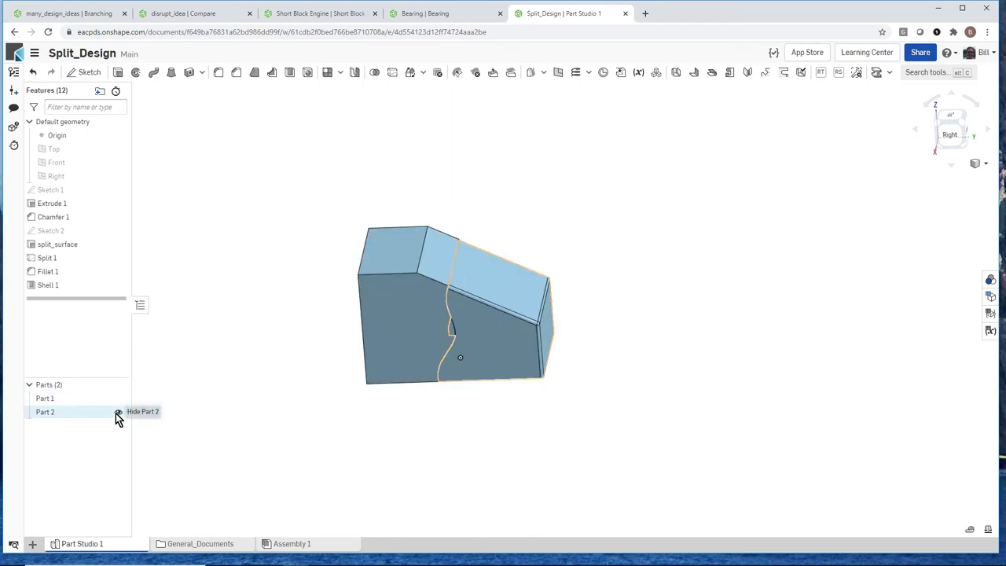
pyautogui.click(117, 413)
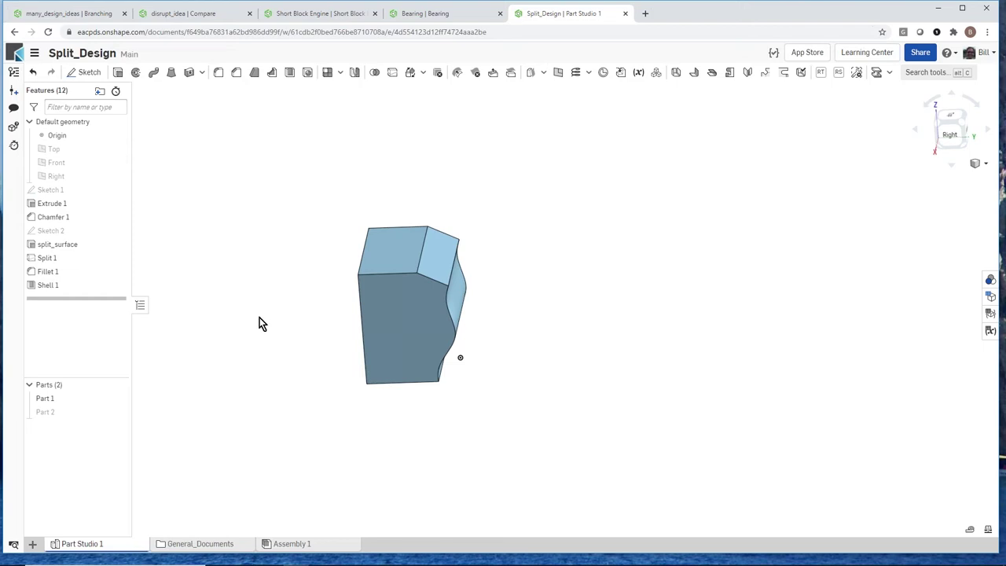
pyautogui.moveTo(308, 338); pyautogui.dragTo(277, 342, button='right')
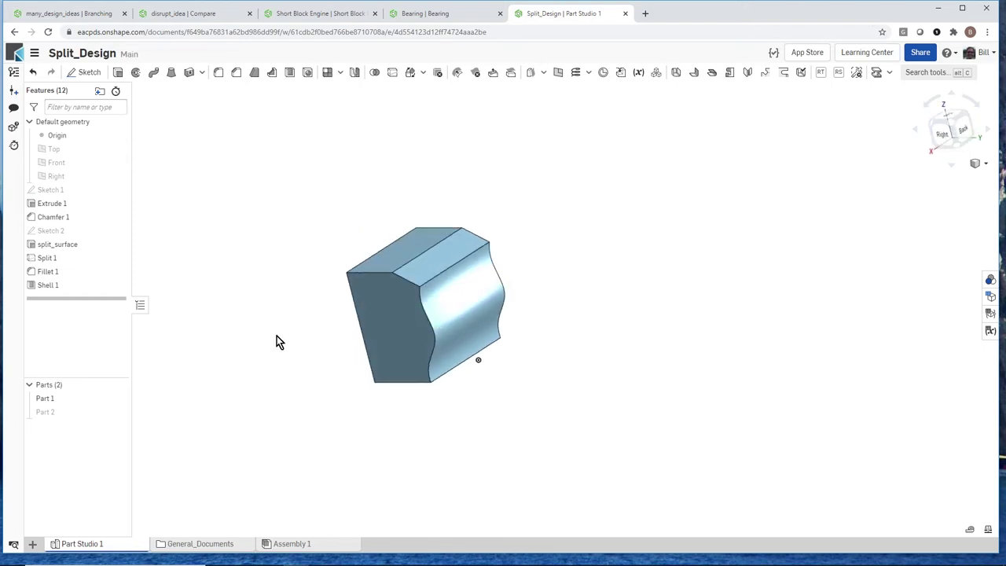
pyautogui.scroll(-3, 414, 287)
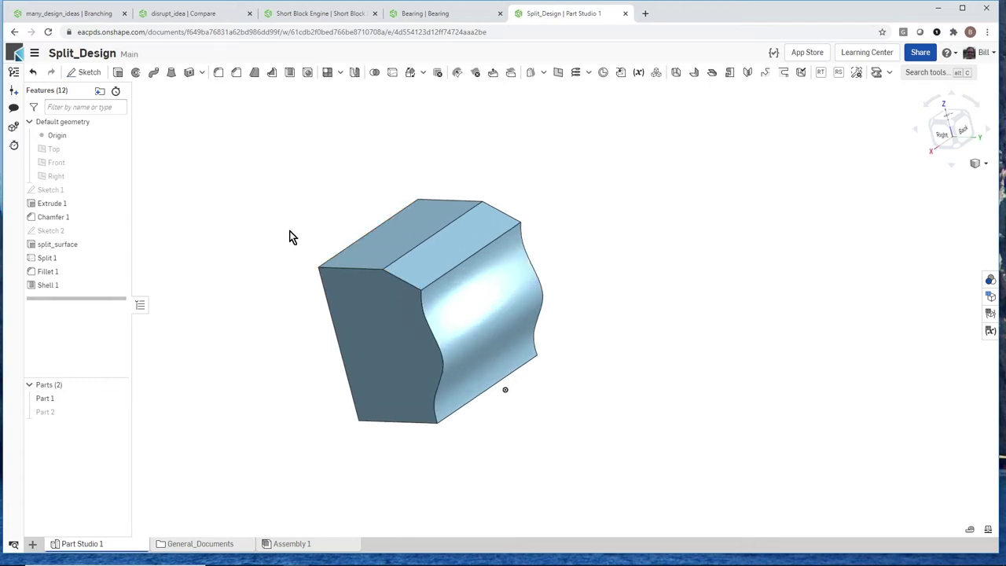
# Start a sheet metal model from Part 1, excluding the curved front face and flat side faces
pyautogui.click(675, 74)
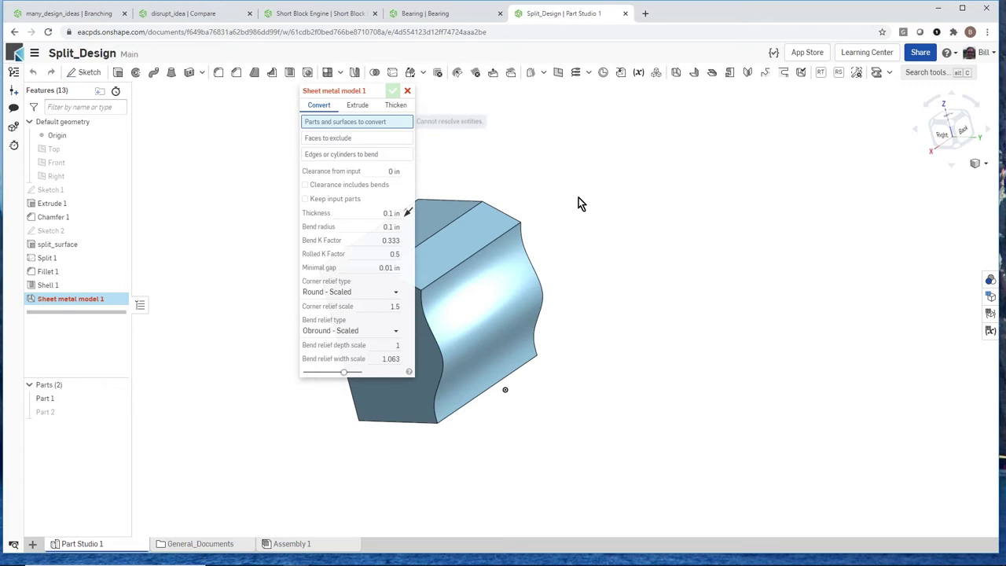
pyautogui.moveTo(578, 198); pyautogui.dragTo(668, 267, button='right')
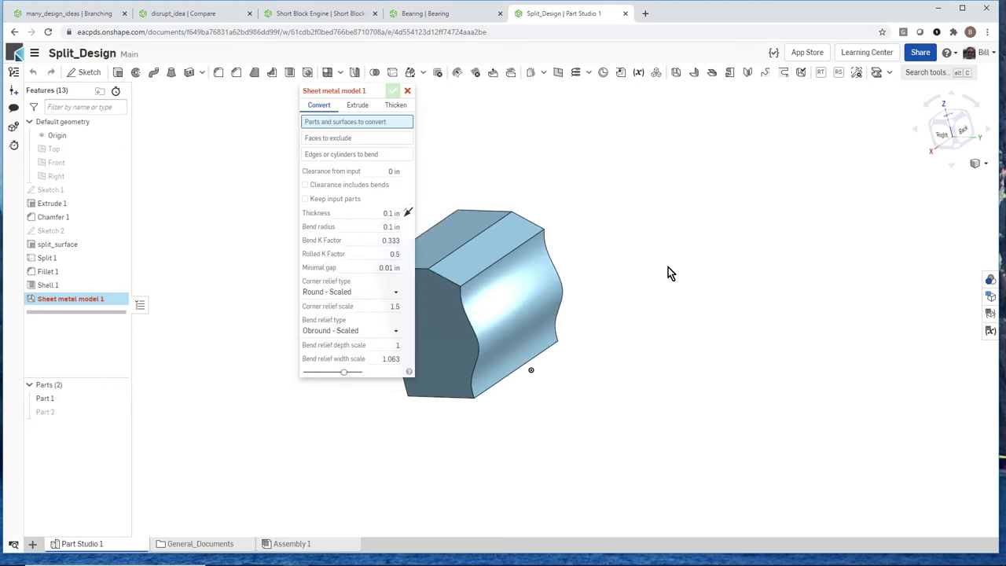
pyautogui.click(479, 235)
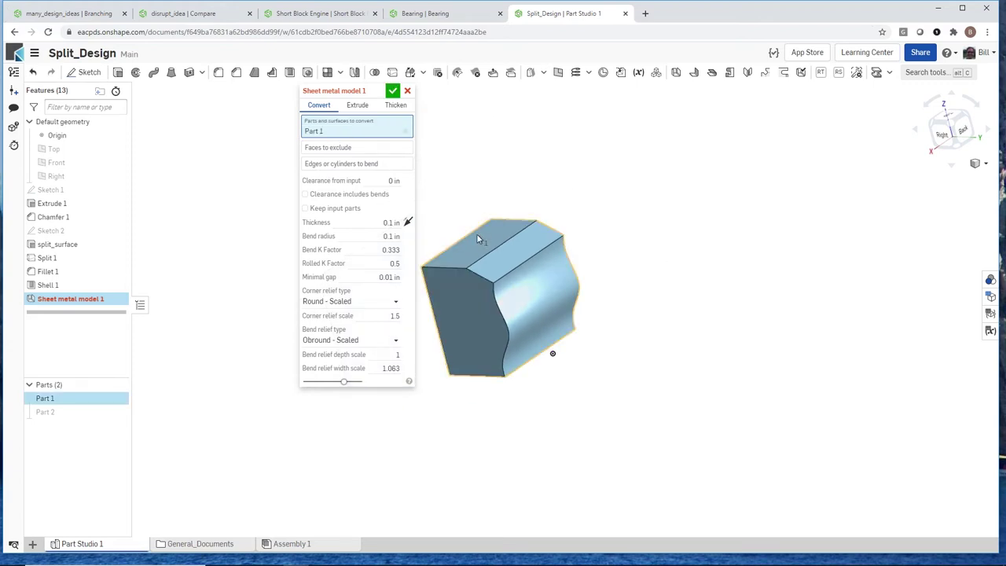
pyautogui.click(360, 148)
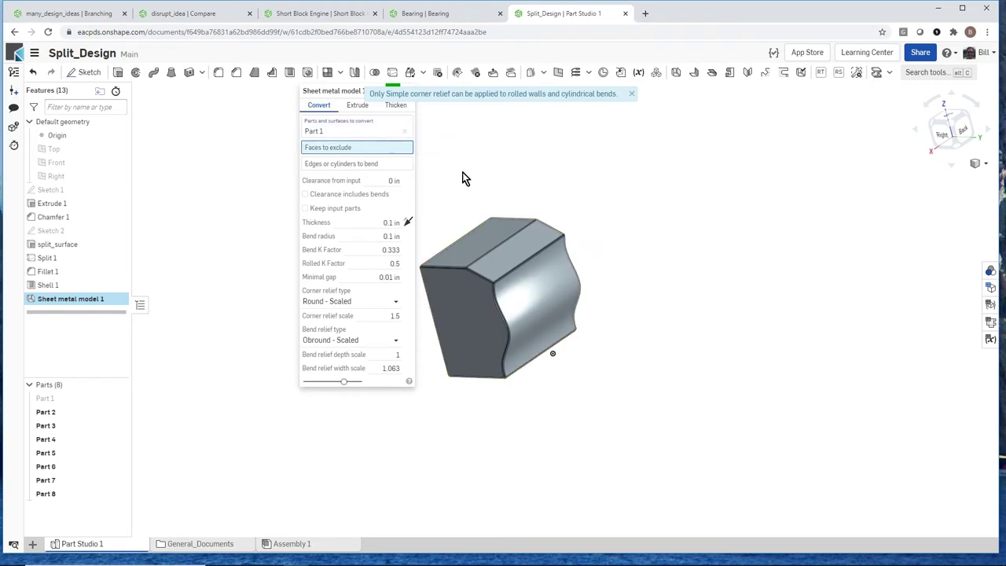
pyautogui.click(552, 310)
pyautogui.moveTo(664, 331); pyautogui.dragTo(584, 353, button='right')
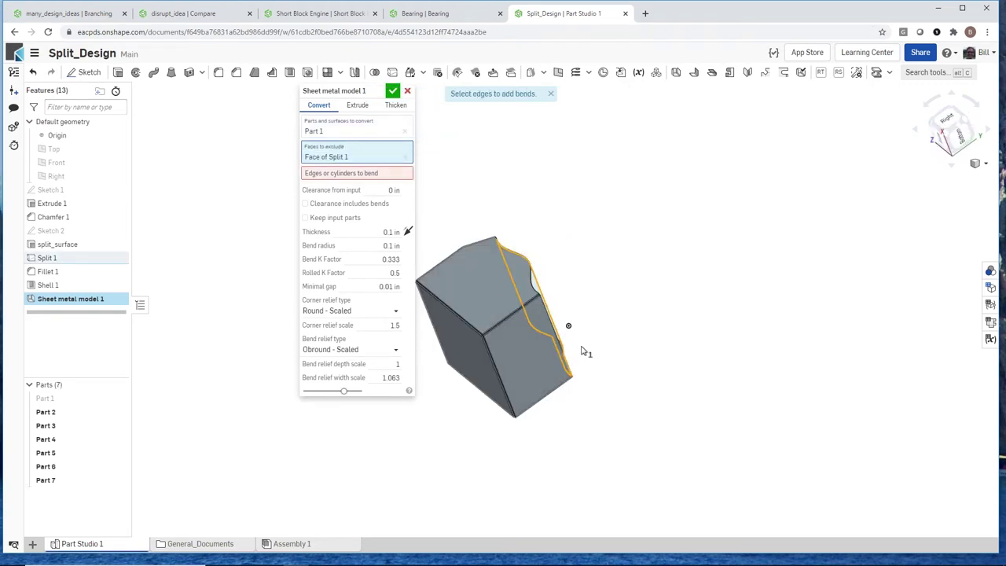
pyautogui.click(472, 361)
pyautogui.click(471, 361)
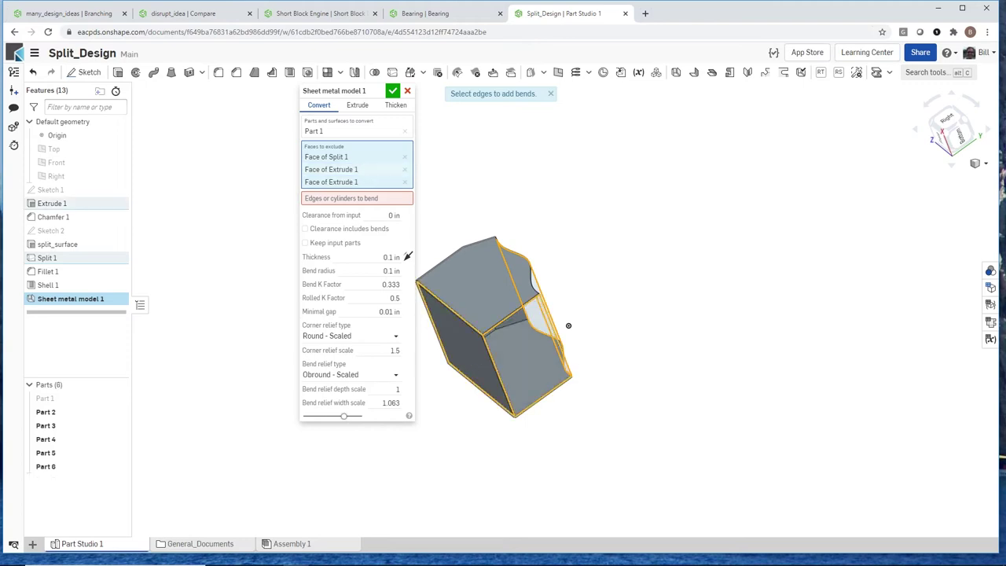
pyautogui.moveTo(584, 305); pyautogui.dragTo(588, 375, button='right')
pyautogui.scroll(10, 496, 312)
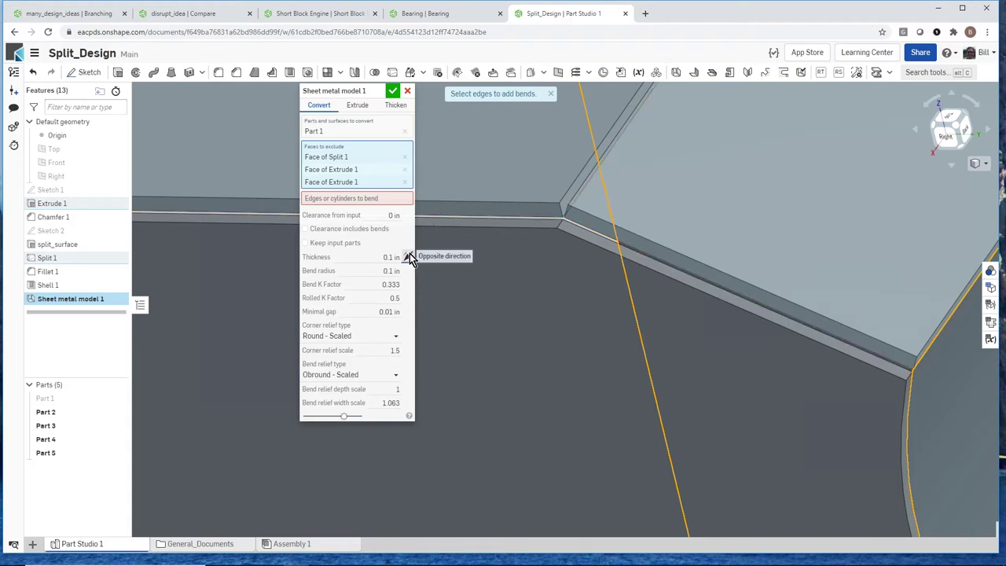
# Flip the sheet thickness direction and make the three chamfer edges bends
pyautogui.click(409, 256)
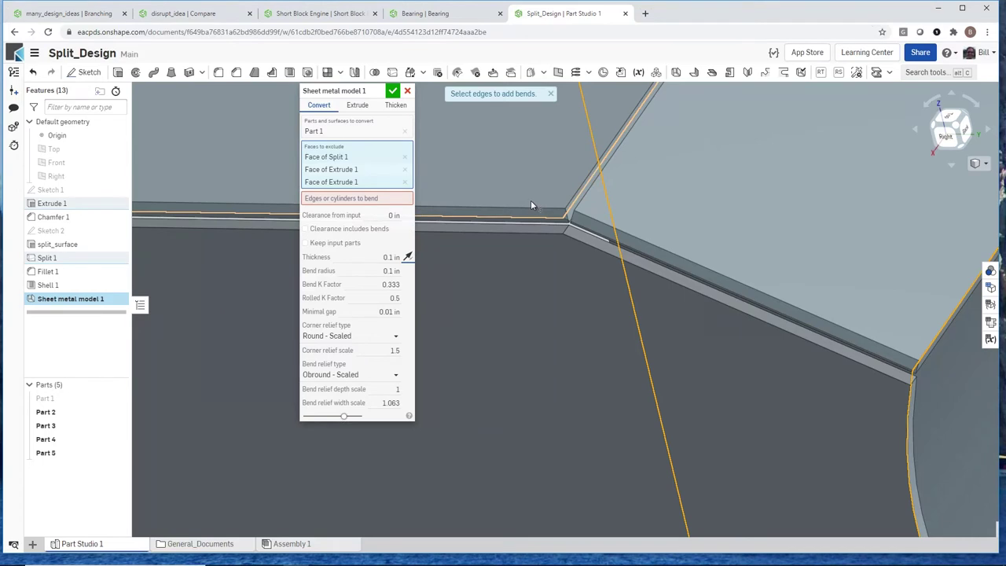
pyautogui.scroll(-10, 580, 301)
pyautogui.moveTo(628, 303); pyautogui.dragTo(602, 315, button='right')
pyautogui.scroll(-5, 602, 314)
pyautogui.scroll(3, 594, 309)
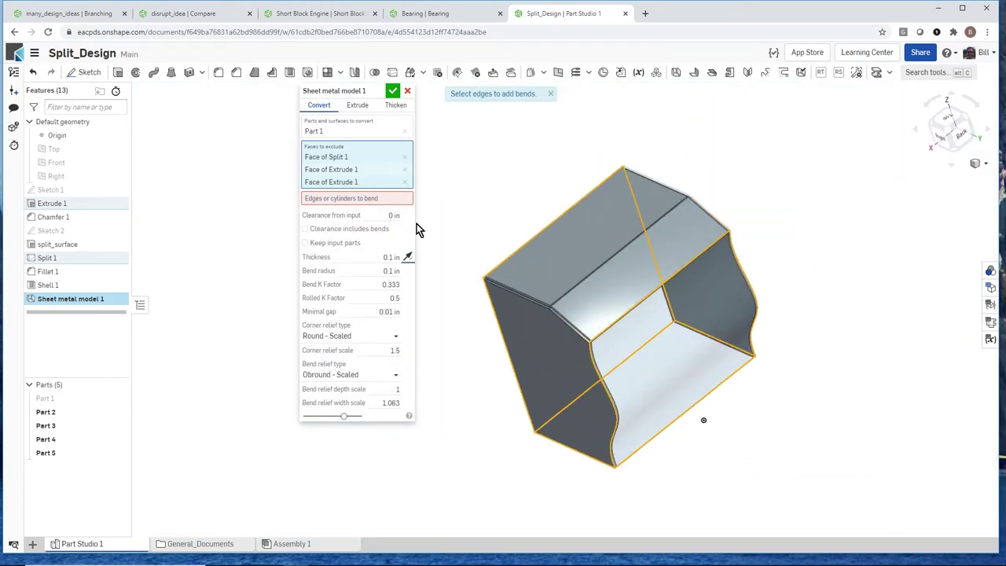
pyautogui.click(385, 199)
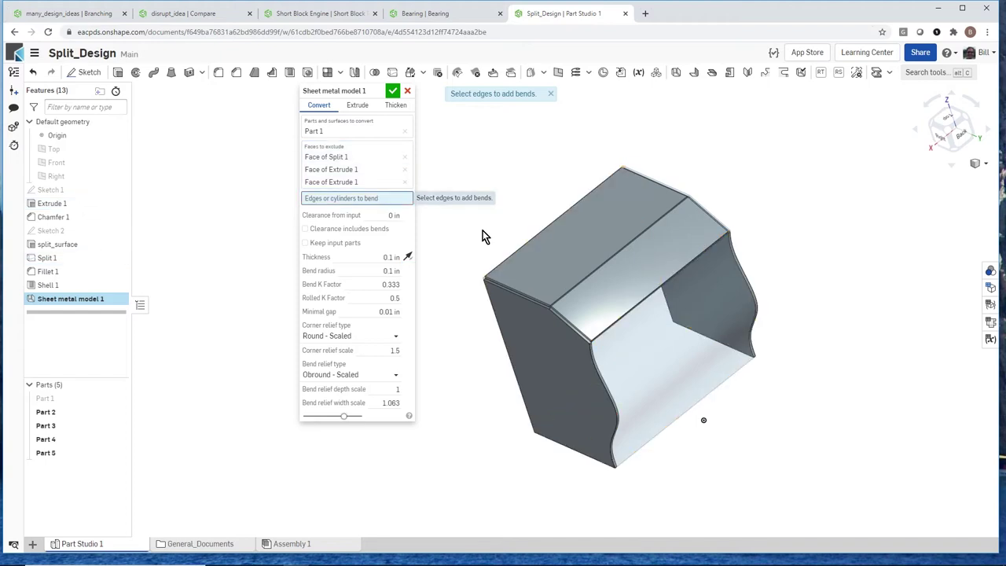
pyautogui.click(592, 281)
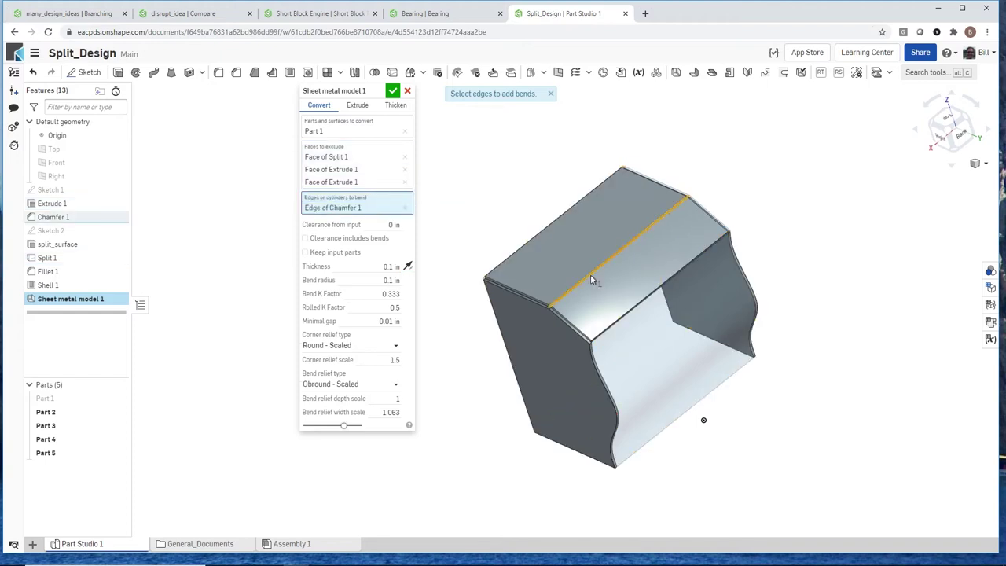
pyautogui.click(572, 329)
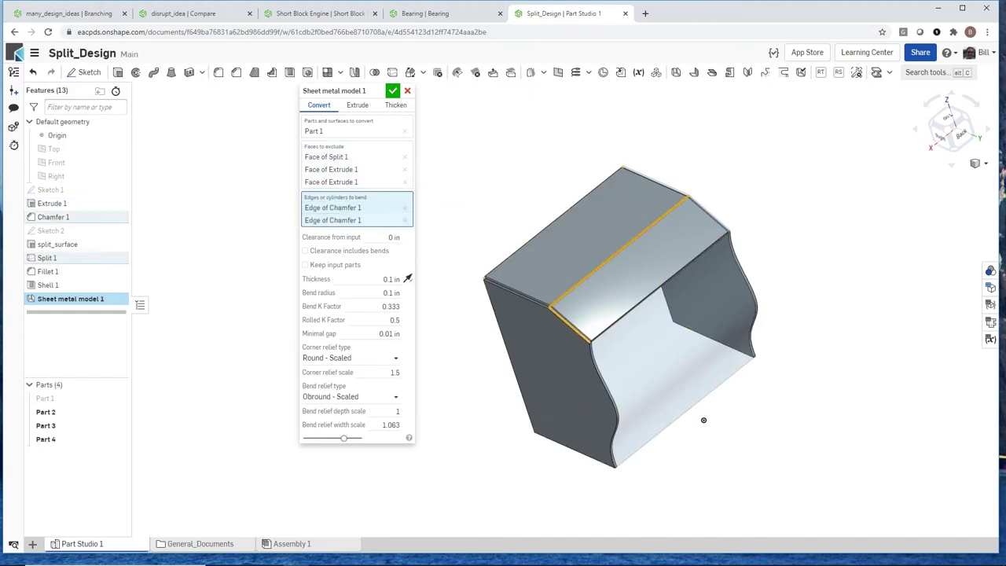
pyautogui.click(714, 218)
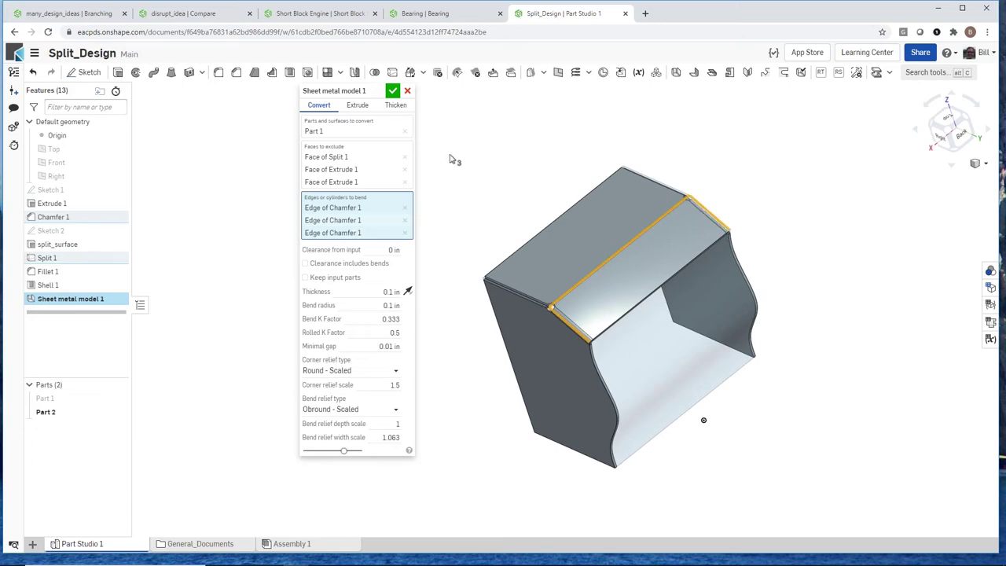
pyautogui.click(392, 94)
# Show the sheet metal table and flat pattern, listing Bends A, D, E and rips B, C
pyautogui.moveTo(487, 196); pyautogui.dragTo(432, 218, button='right')
pyautogui.scroll(-2, 421, 251)
pyautogui.scroll(4, 549, 234)
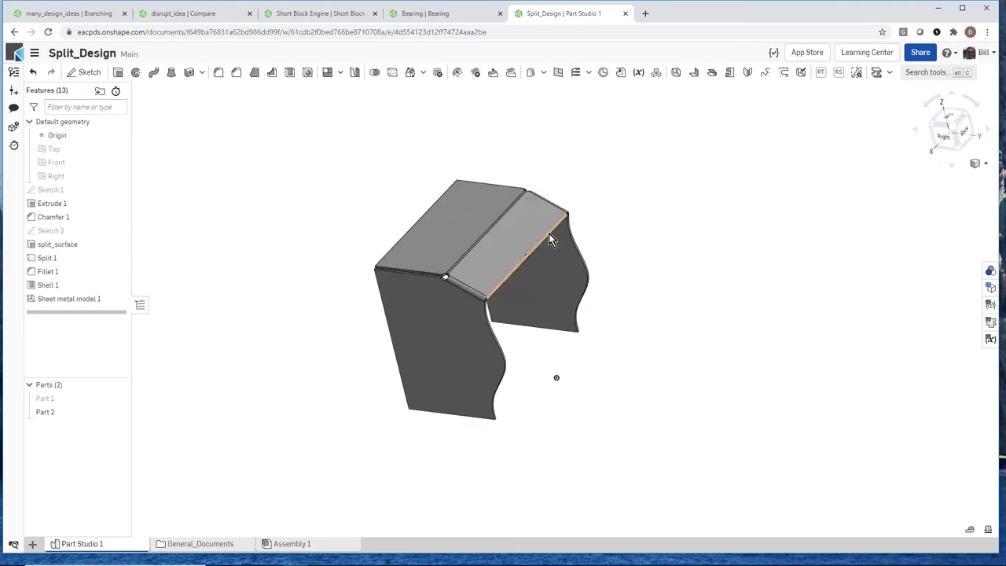
pyautogui.click(990, 339)
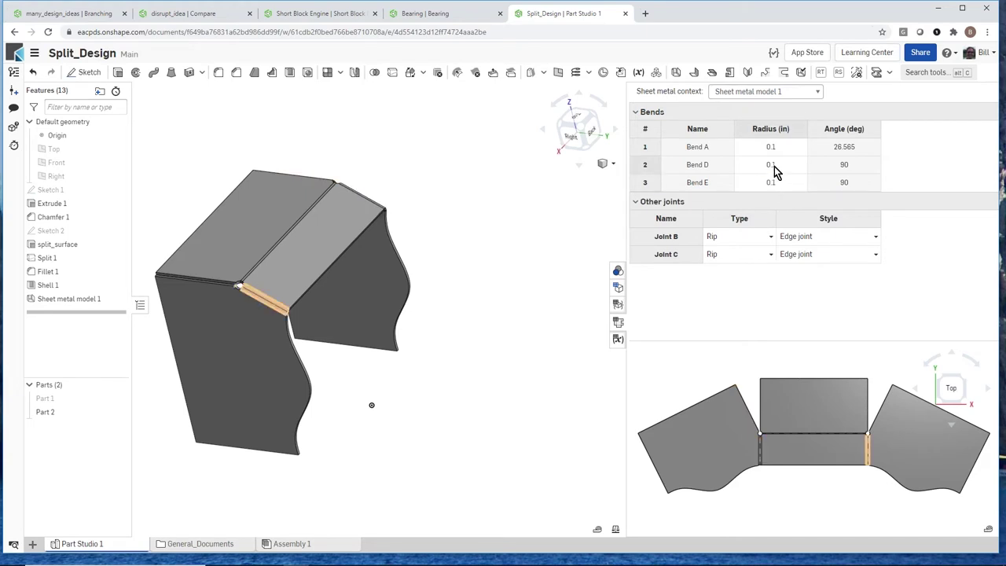
# Convert Bend D and Bend E to rips from the Bends table
pyautogui.rightClick(707, 165)
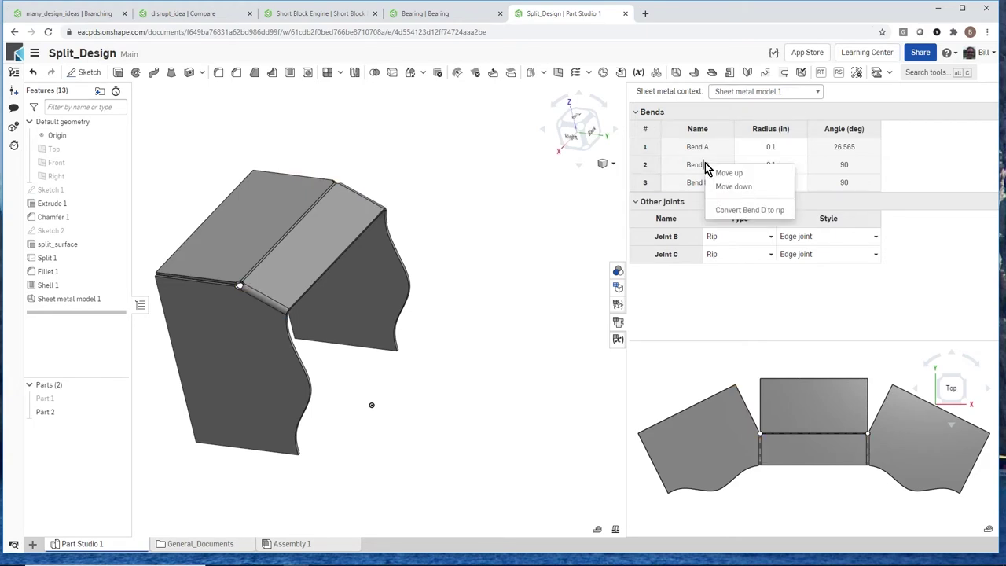
pyautogui.click(751, 211)
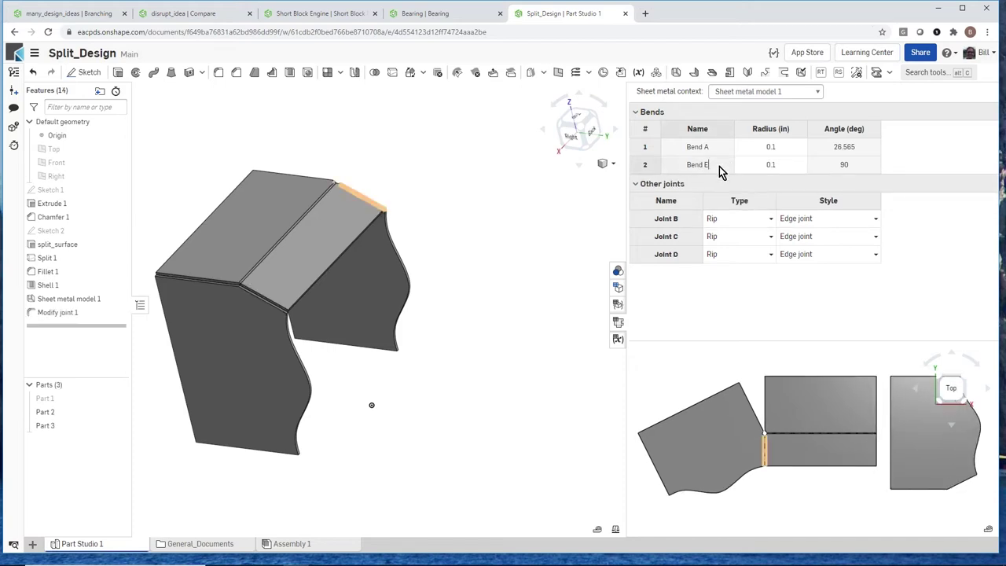
pyautogui.rightClick(720, 169)
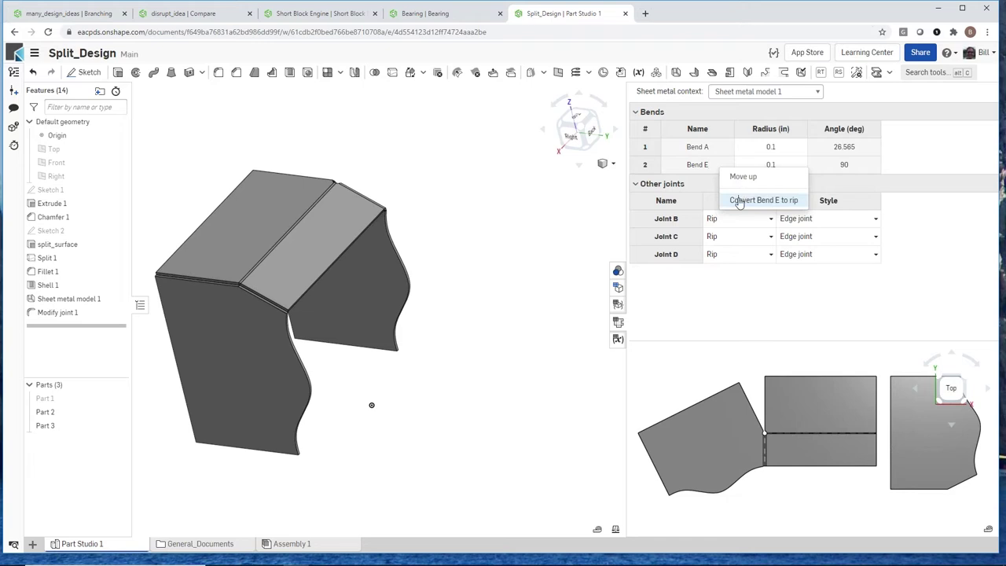
pyautogui.click(739, 200)
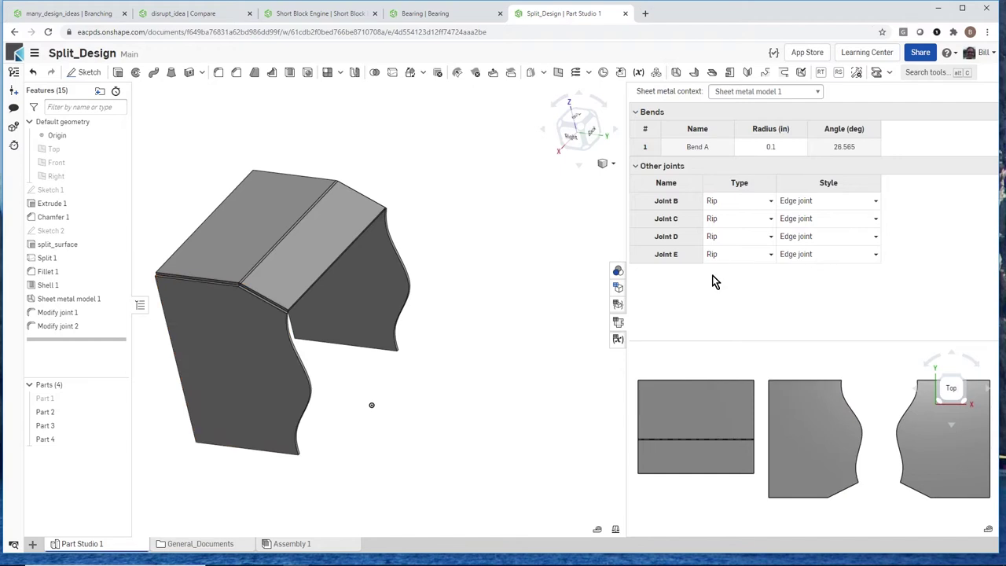
# Change Joint B and Joint C type from rip to Bend, then inspect the corner
pyautogui.click(768, 200)
pyautogui.click(745, 220)
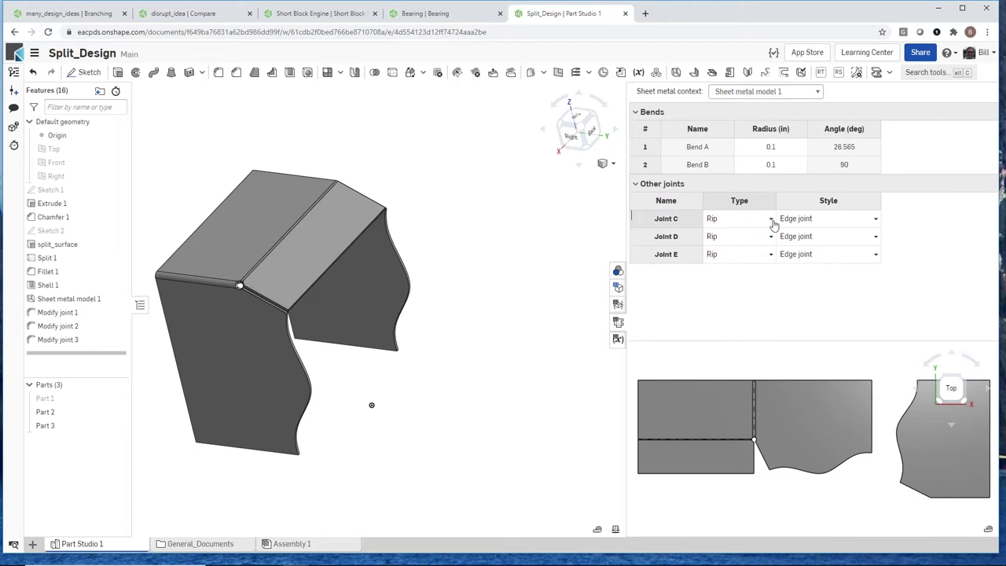
pyautogui.click(773, 220)
pyautogui.click(755, 238)
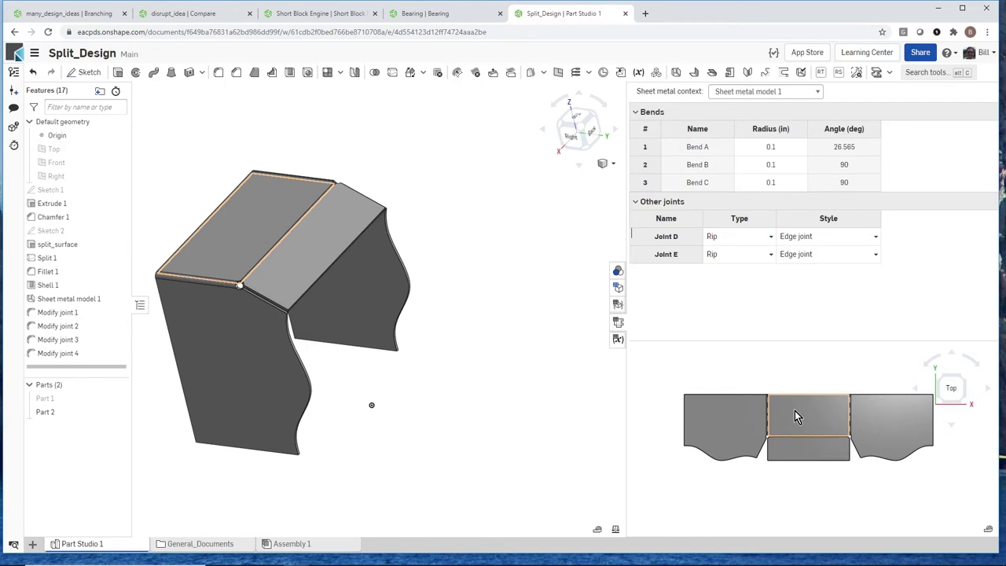
pyautogui.scroll(8, 240, 281)
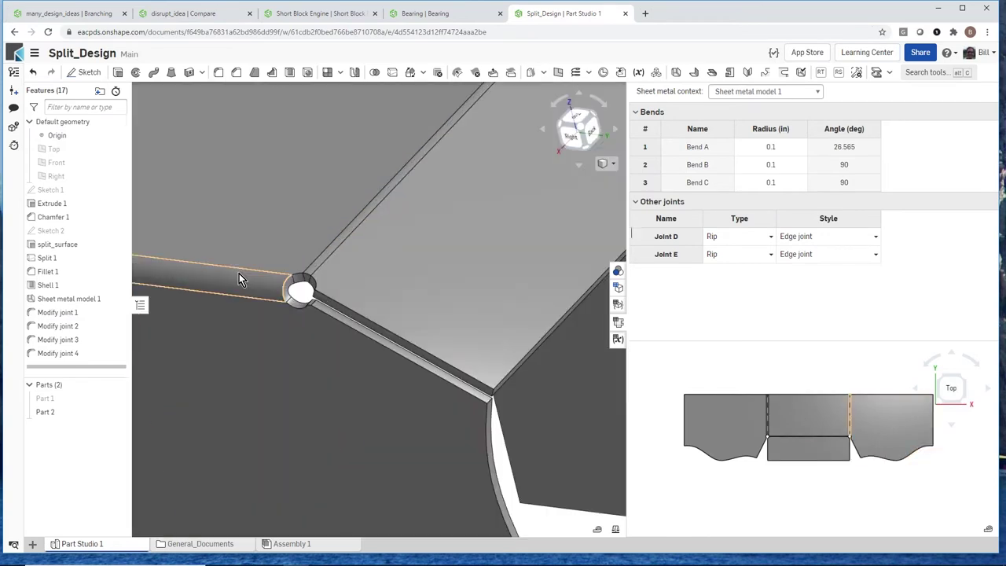
pyautogui.scroll(-5, 283, 297)
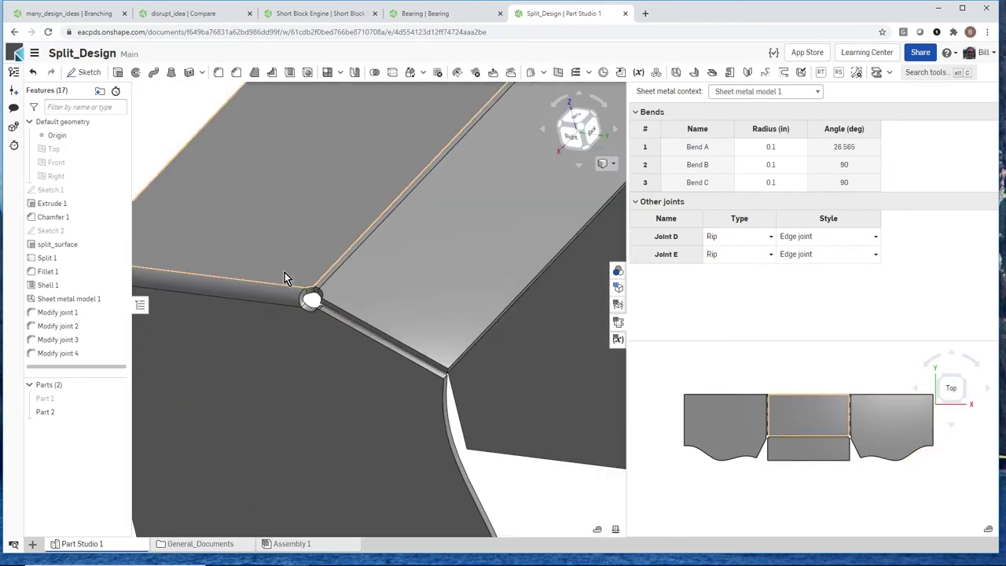
pyautogui.scroll(-5, 327, 287)
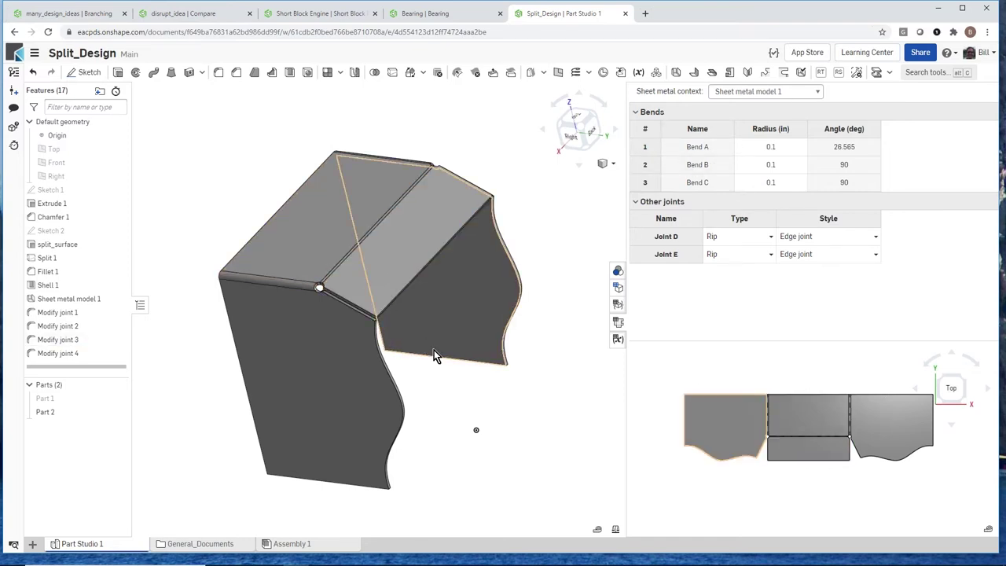
pyautogui.click(618, 324)
# Unhide Part 1 and fit the view to show it meeting the sheet metal part
pyautogui.scroll(-3, 241, 361)
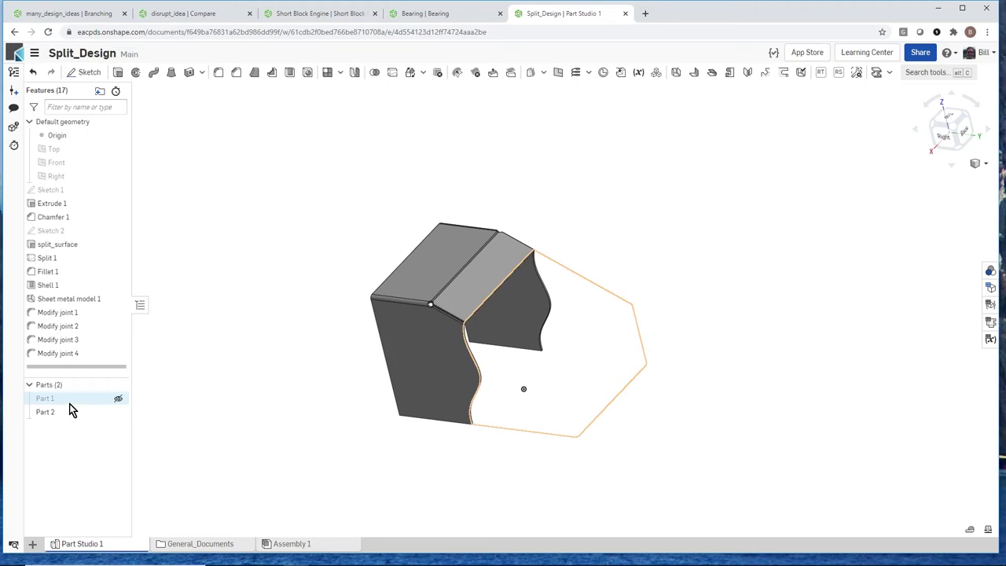
pyautogui.click(118, 401)
pyautogui.scroll(8, 416, 343)
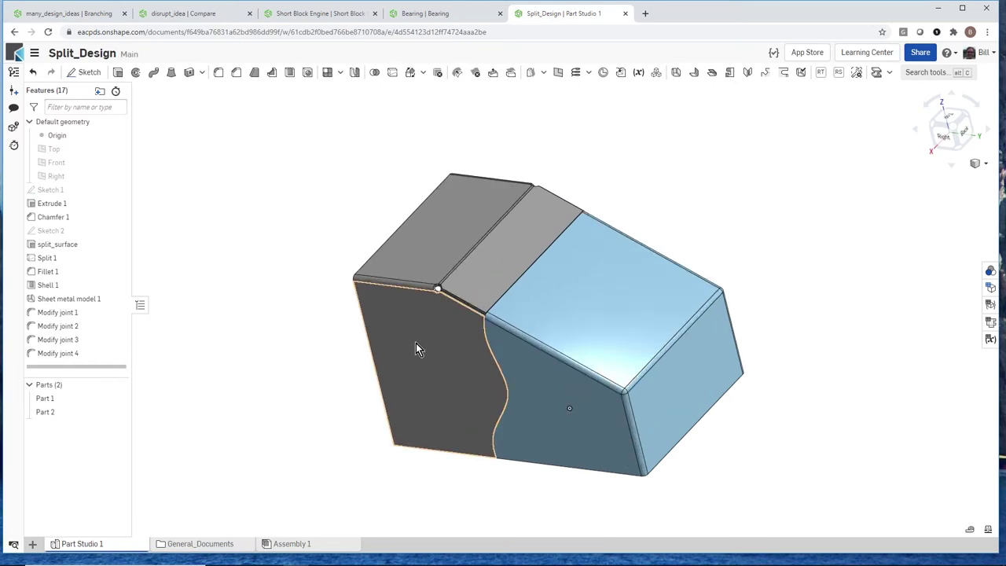
pyautogui.hotkey('shift', '7')
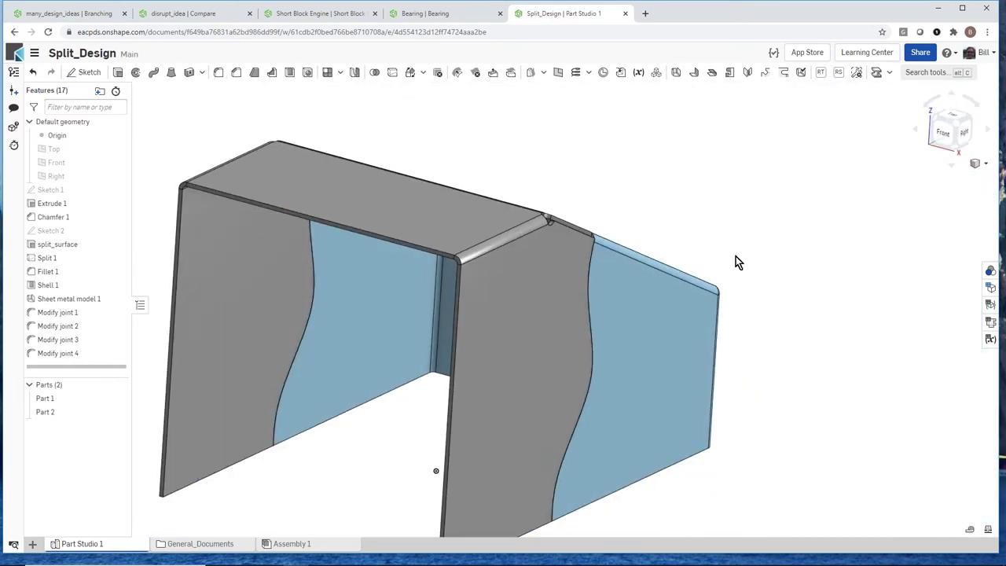
pyautogui.scroll(-5, 512, 415)
pyautogui.moveTo(512, 415)
pyautogui.mouseDown(button='right')
pyautogui.moveTo(545, 396)
pyautogui.moveTo(530, 422)
pyautogui.moveTo(522, 418)
pyautogui.mouseUp(button='right')
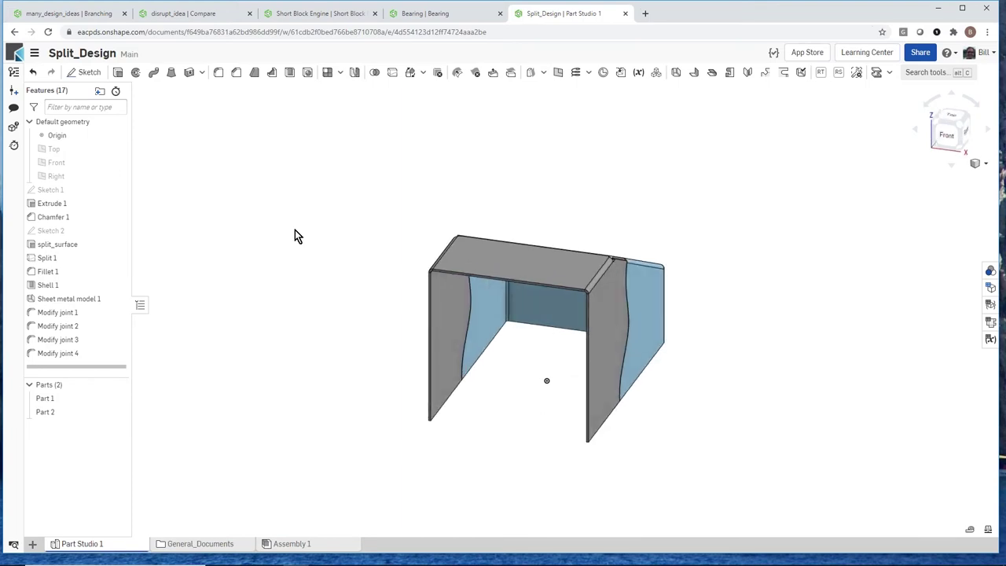
# Start a sketch on the Top plane and draw a center-point rectangle beneath the part
pyautogui.click(85, 71)
pyautogui.click(56, 149)
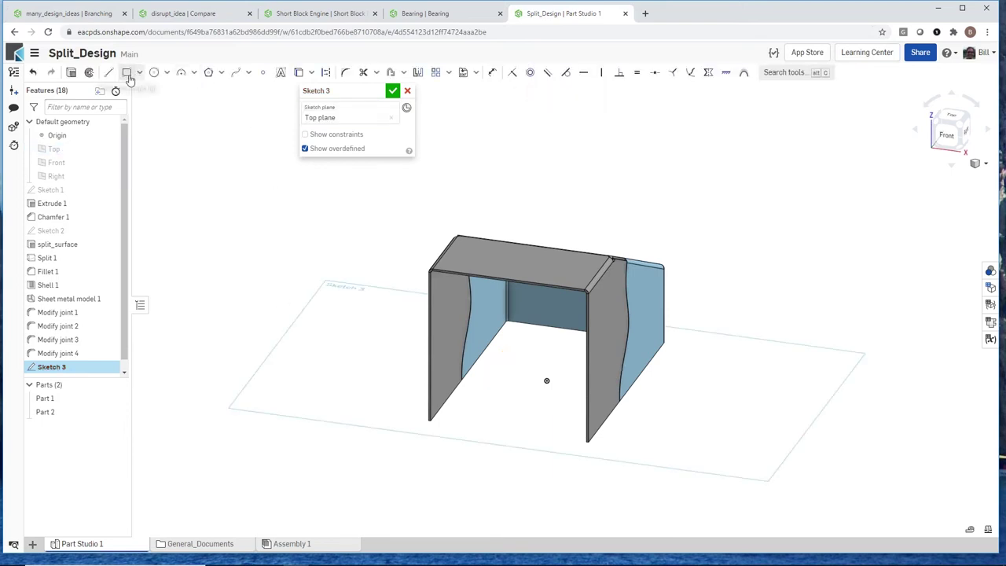
pyautogui.click(139, 73)
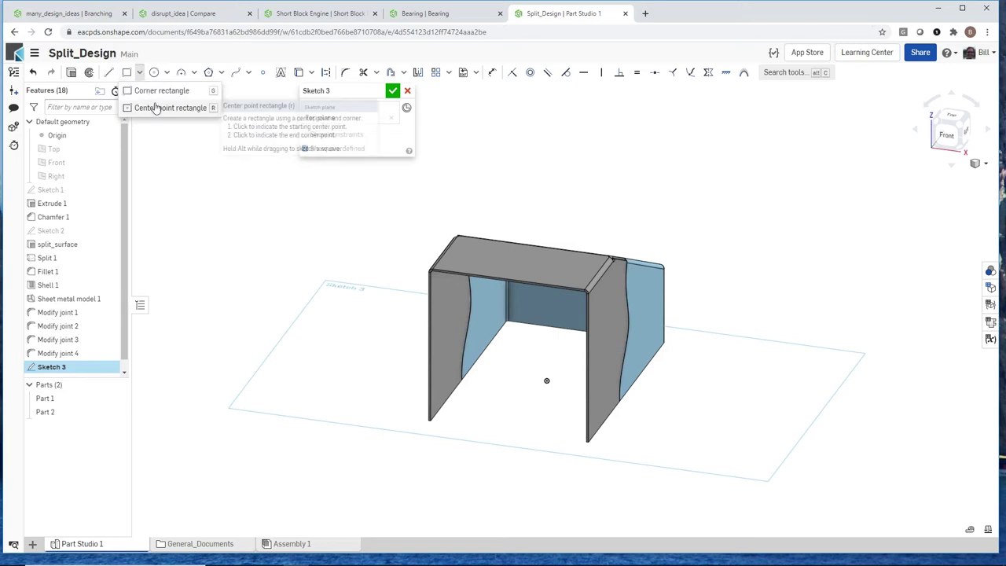
pyautogui.click(161, 107)
pyautogui.click(518, 372)
pyautogui.click(540, 398)
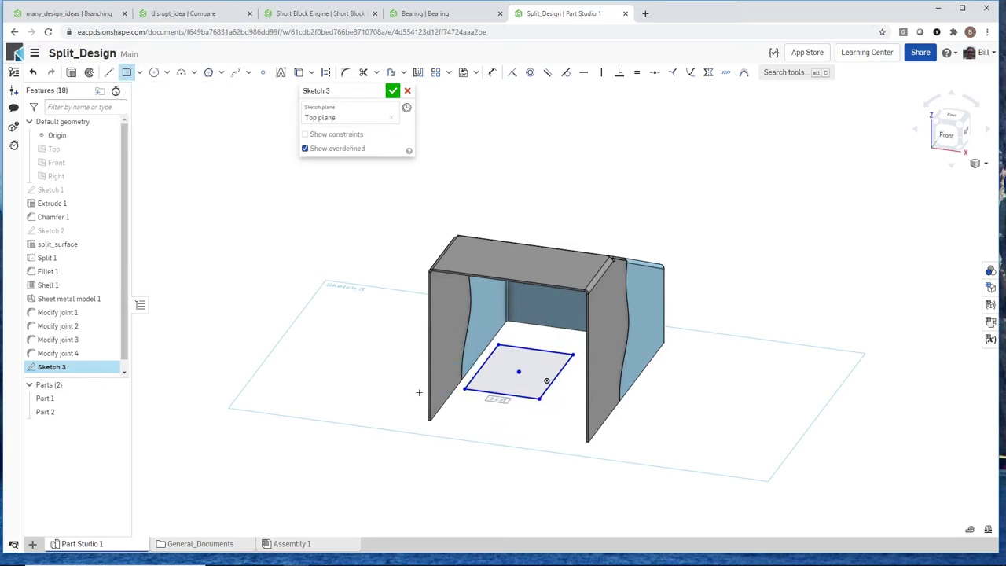
pyautogui.scroll(1, 365, 356)
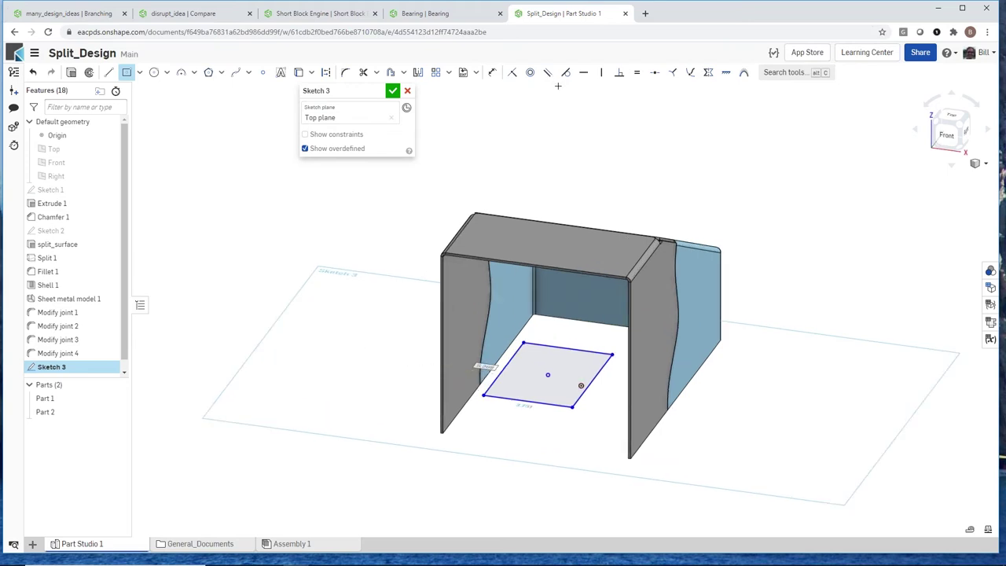
# Constrain the rectangle's edges to the legs' inner edges and accept Sketch 3
pyautogui.press('s')
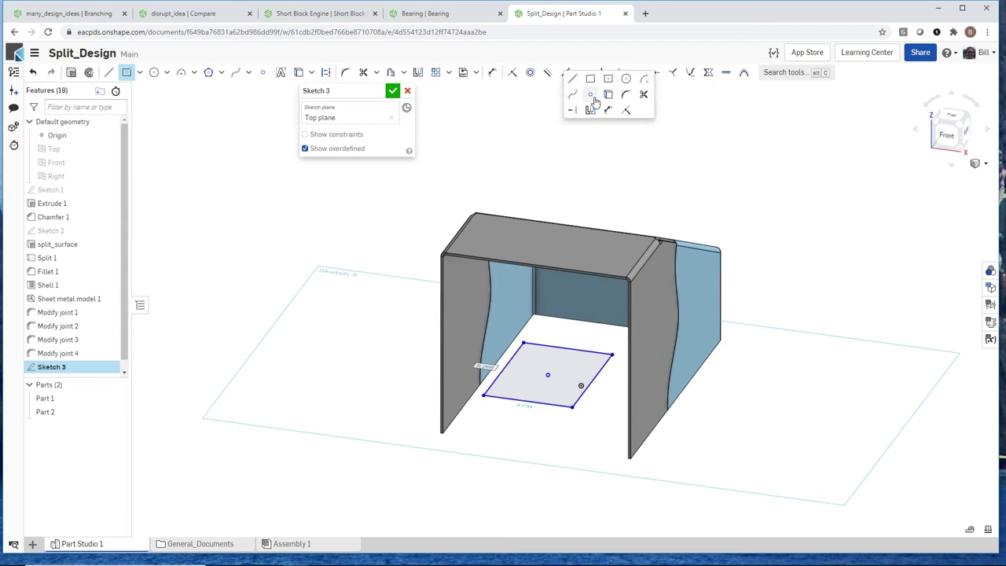
pyautogui.click(626, 111)
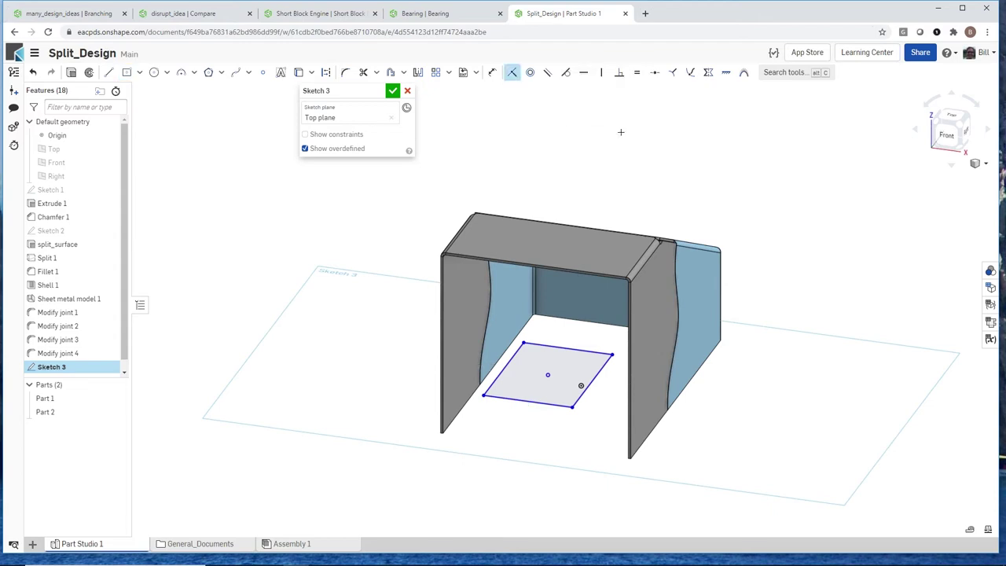
pyautogui.click(578, 338)
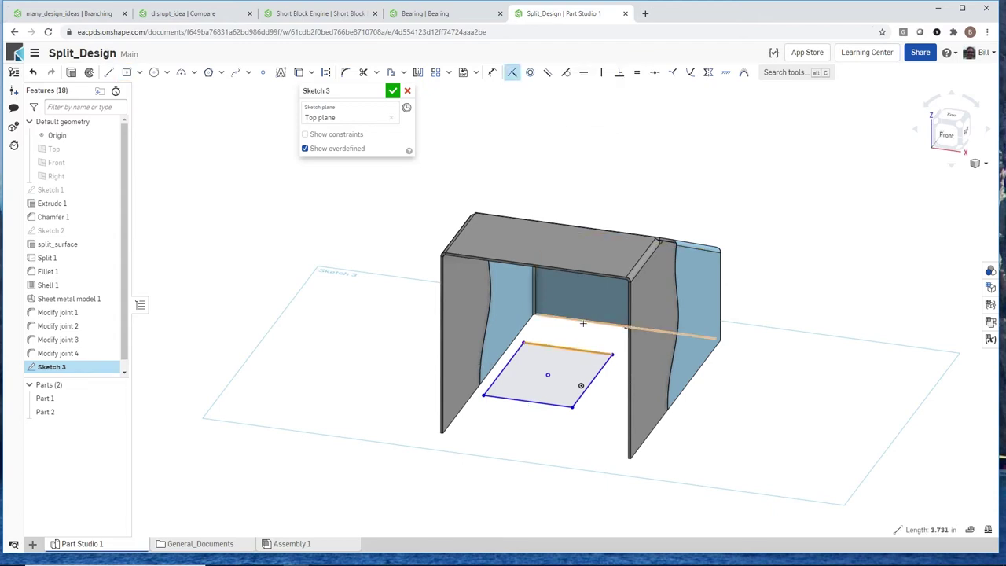
pyautogui.click(529, 342)
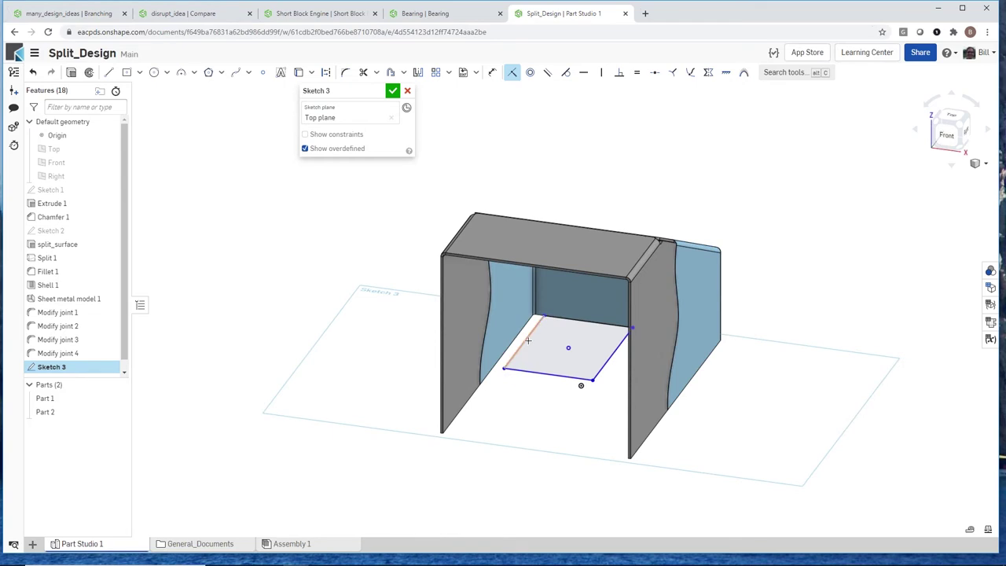
pyautogui.moveTo(514, 424)
pyautogui.mouseDown(button='right')
pyautogui.moveTo(532, 433)
pyautogui.moveTo(569, 345)
pyautogui.mouseUp(button='right')
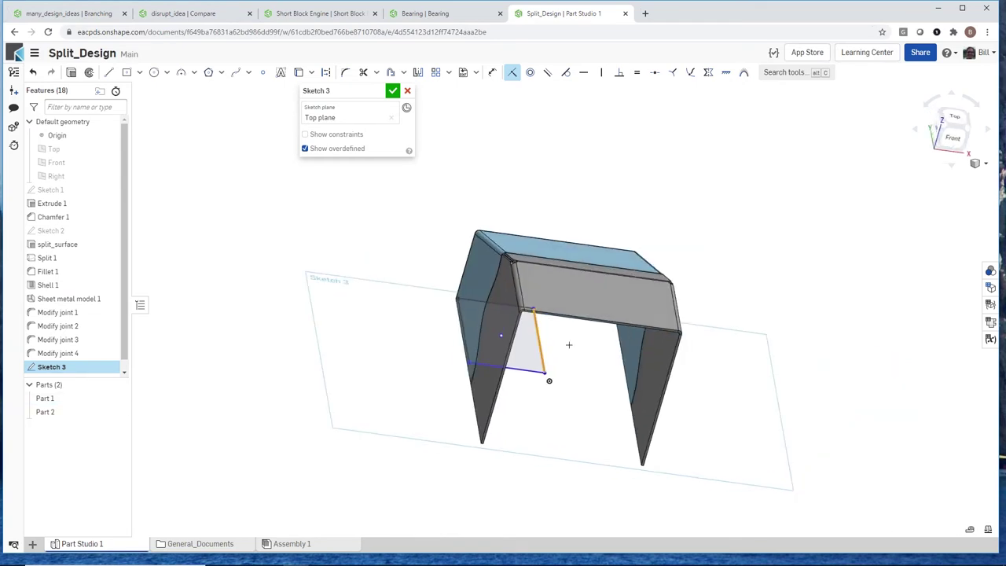
pyautogui.click(621, 360)
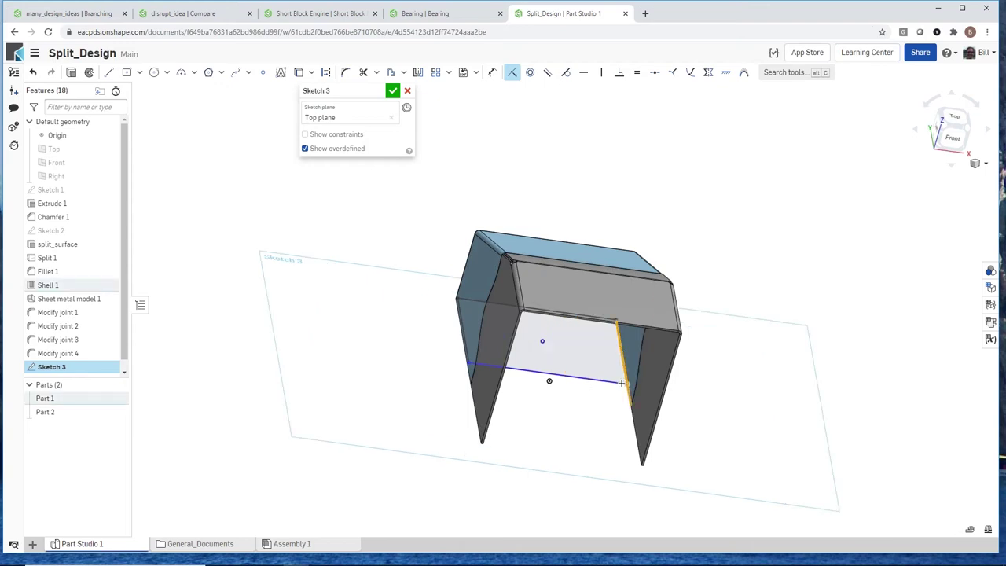
pyautogui.click(582, 382)
pyautogui.scroll(5, 639, 462)
pyautogui.scroll(3, 639, 463)
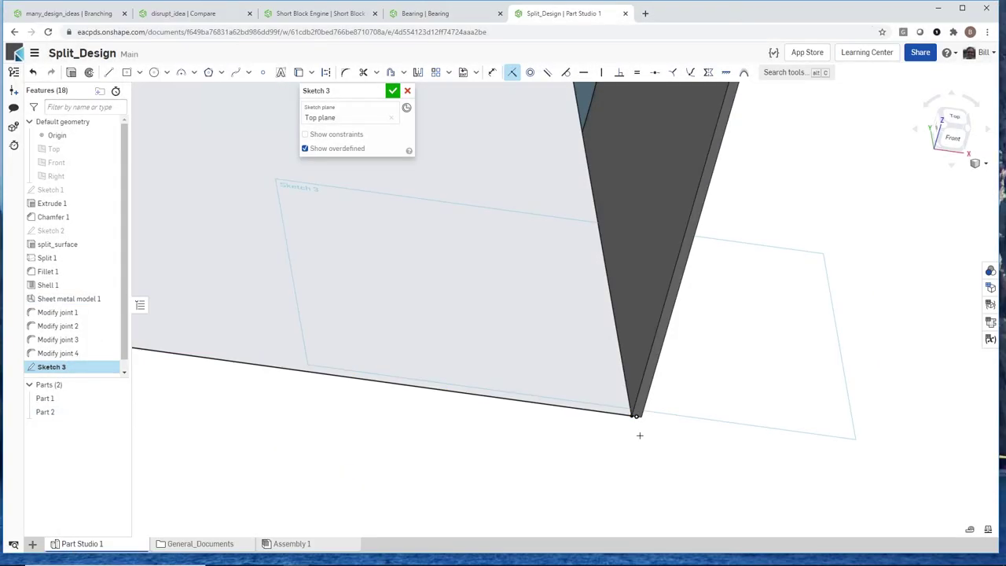
pyautogui.scroll(-5, 639, 435)
pyautogui.moveTo(644, 443)
pyautogui.mouseDown(button='right')
pyautogui.moveTo(539, 469)
pyautogui.moveTo(511, 463)
pyautogui.mouseUp(button='right')
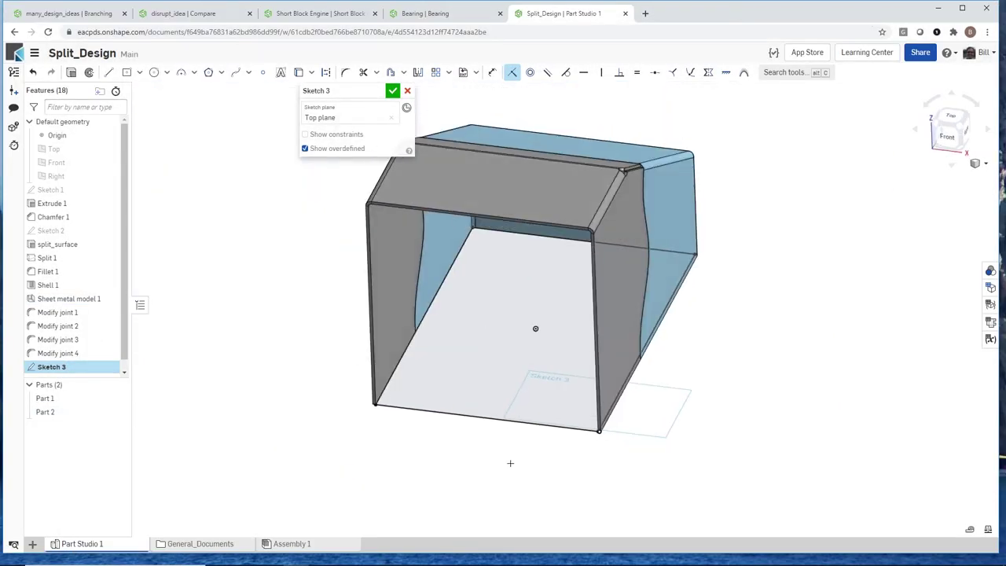
pyautogui.click(392, 92)
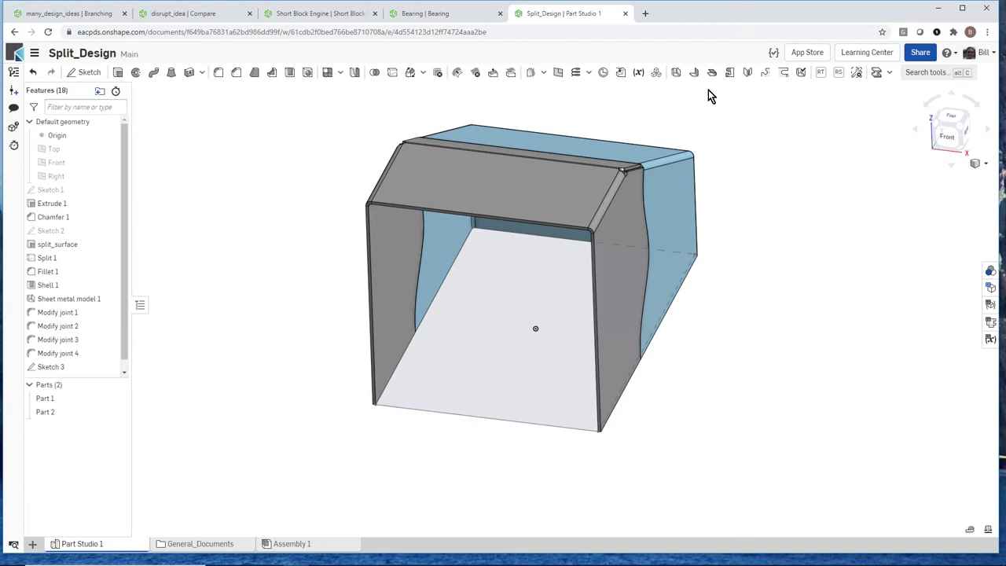
# Create Sheet metal model 2 by thickening the Sketch 3 face 0.1 in, flipped to the opposite direction
pyautogui.click(677, 75)
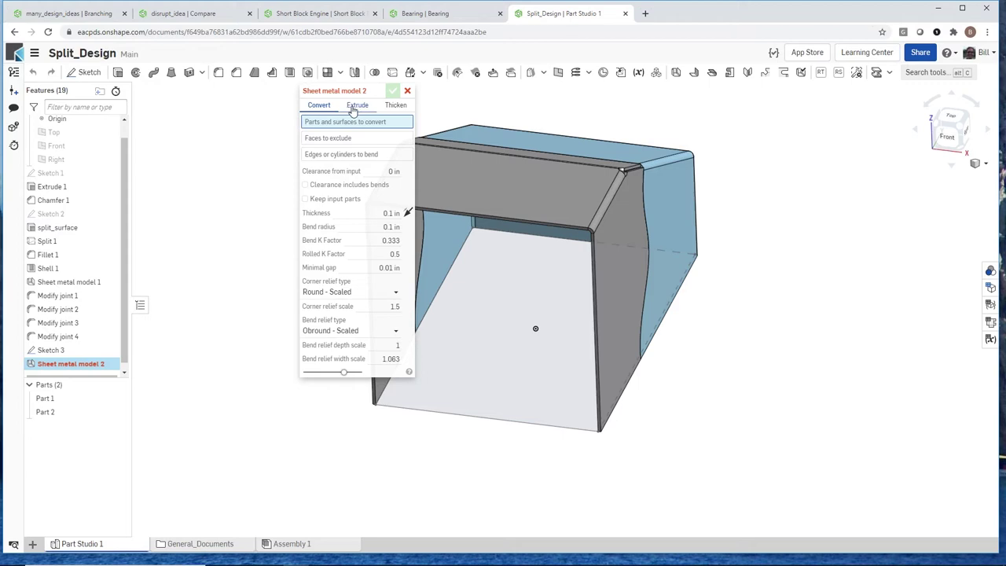
pyautogui.click(396, 105)
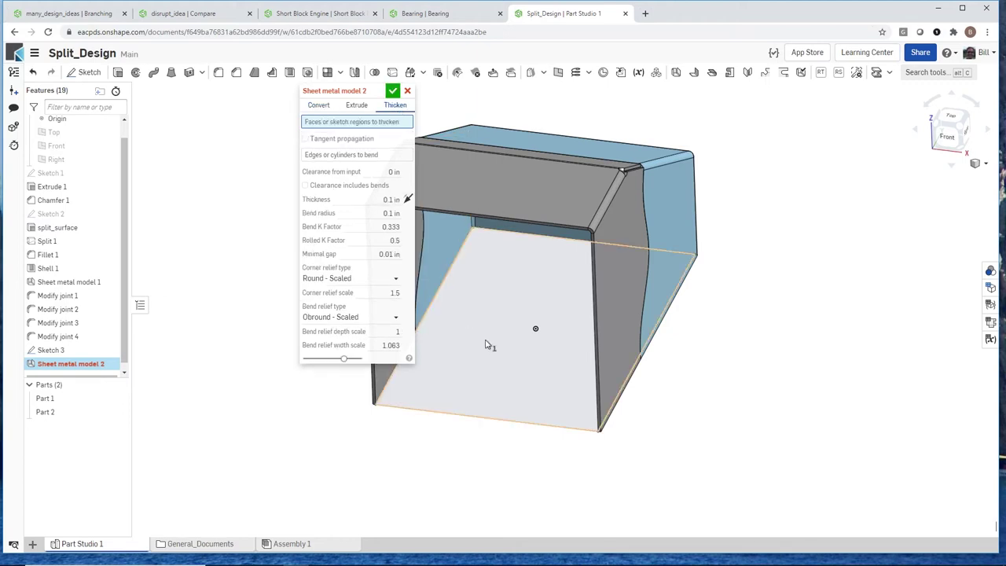
pyautogui.click(462, 312)
pyautogui.scroll(-5, 599, 452)
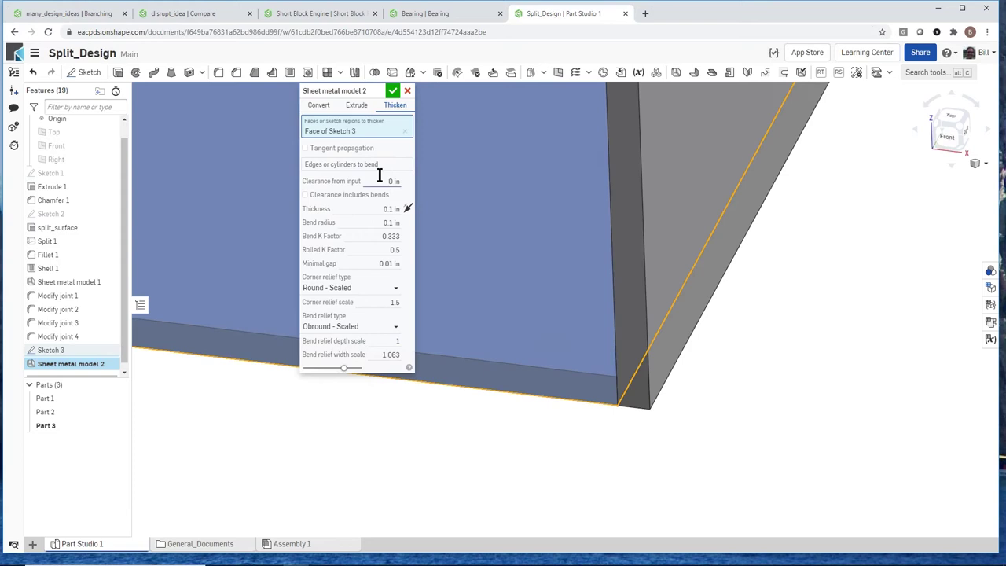
pyautogui.click(407, 207)
pyautogui.click(393, 91)
pyautogui.moveTo(424, 218); pyautogui.dragTo(474, 431, button='right')
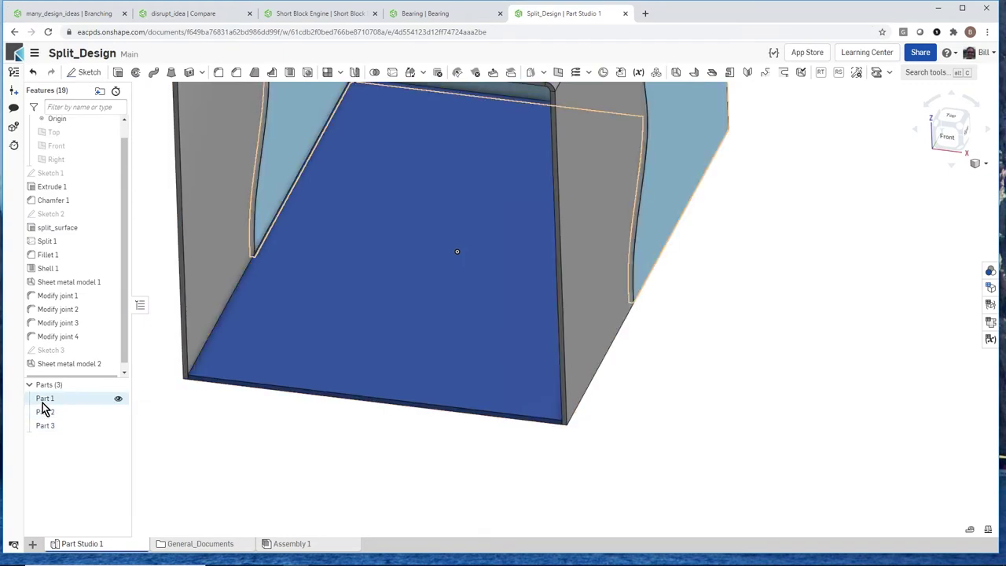
pyautogui.moveTo(503, 428); pyautogui.dragTo(465, 470, button='right')
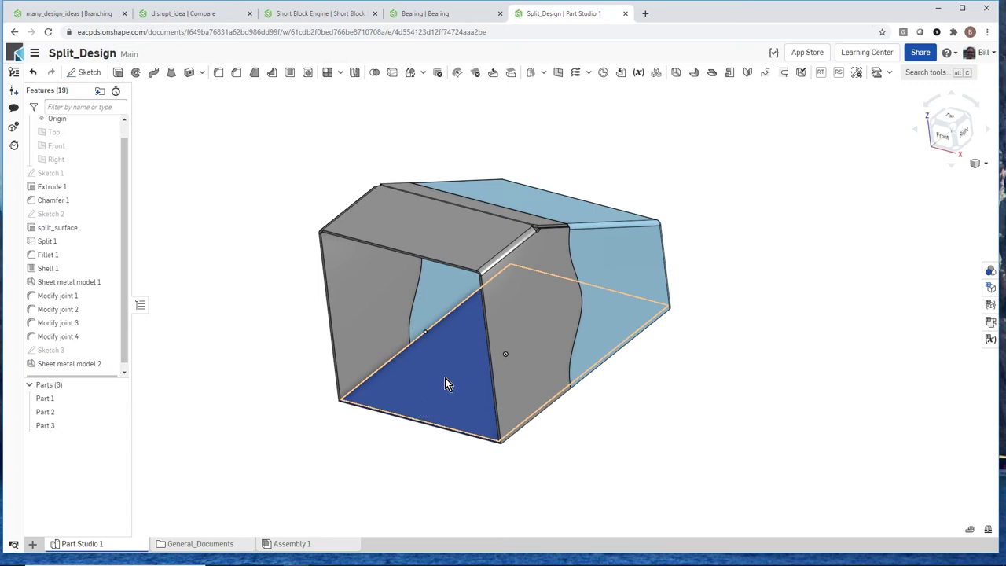
# In Assembly 1, insert all three parts from Part Studio 1
pyautogui.click(307, 547)
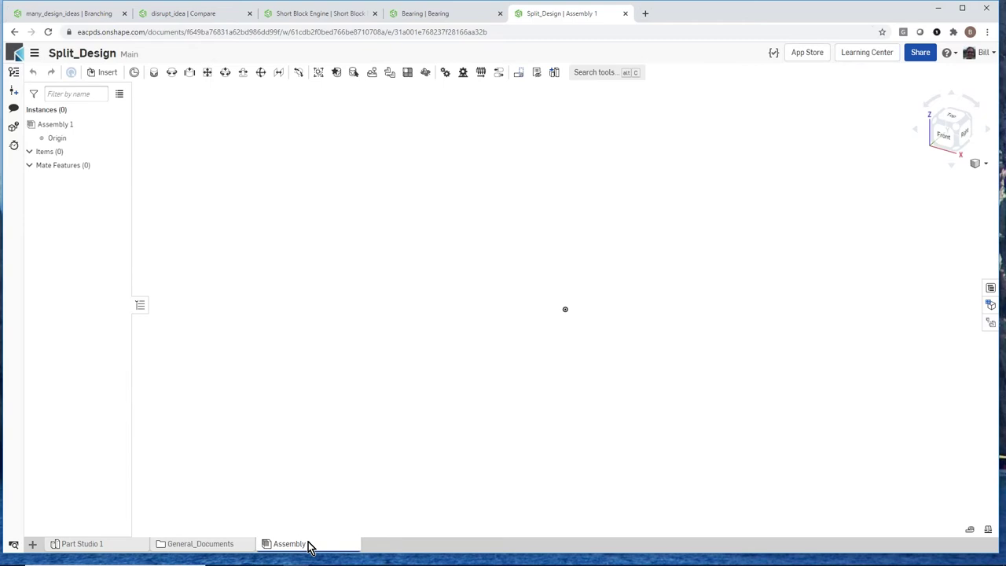
pyautogui.click(106, 75)
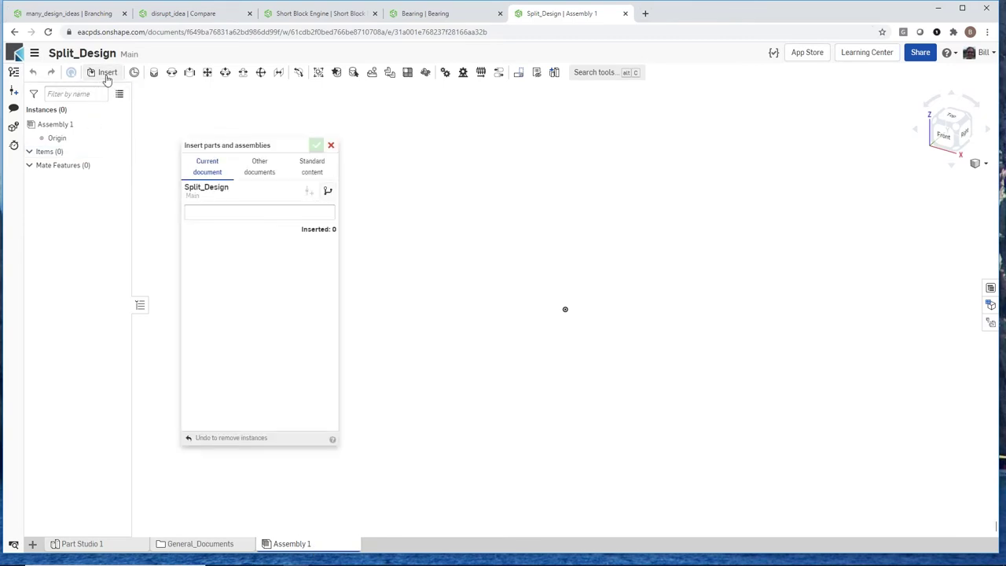
pyautogui.click(216, 269)
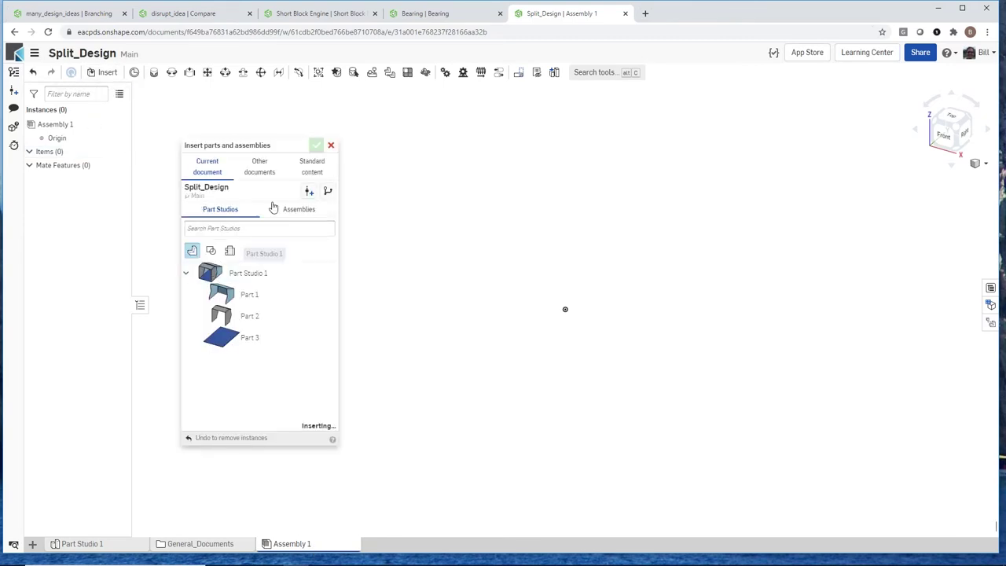
pyautogui.click(315, 144)
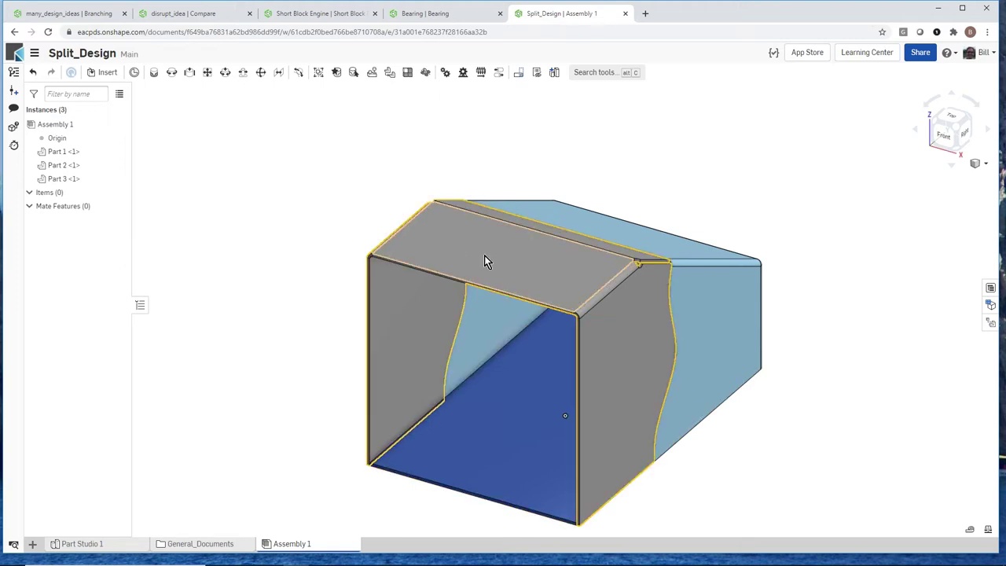
# Fix Part 1 and Part 2 in place, leaving the Part 3 floor plate free to move
pyautogui.moveTo(485, 261); pyautogui.dragTo(416, 273)
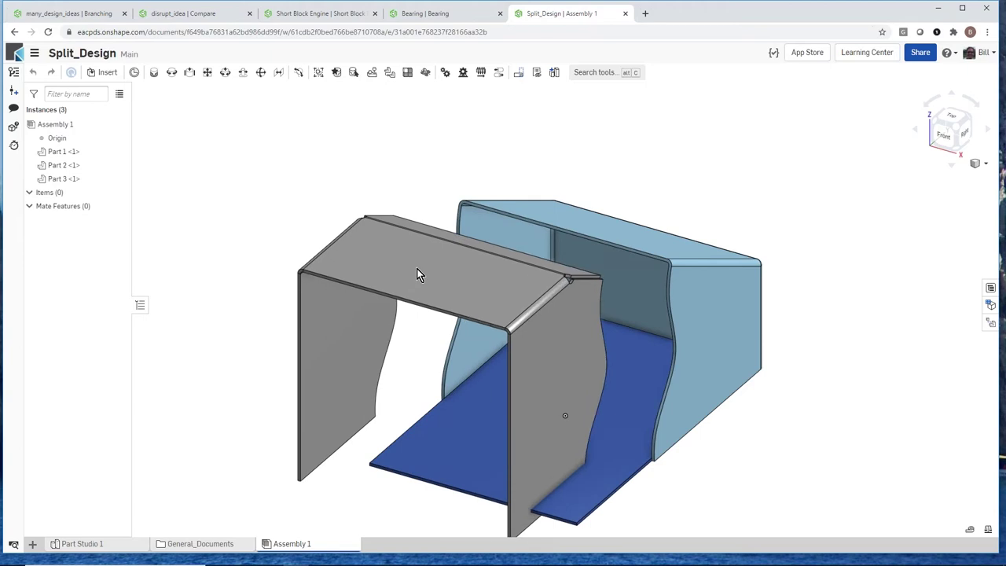
pyautogui.click(36, 72)
pyautogui.click(517, 266)
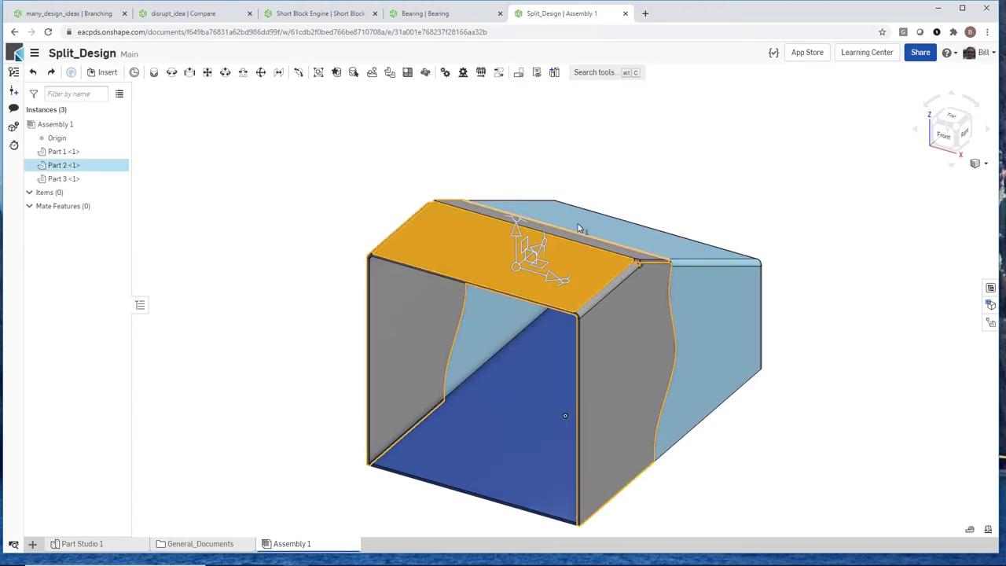
pyautogui.click(619, 233)
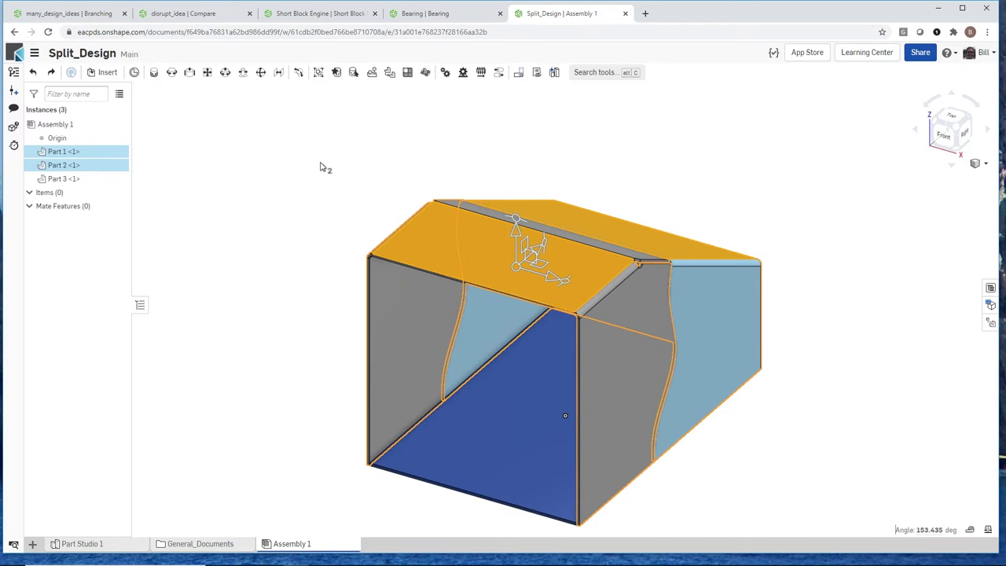
pyautogui.rightClick(320, 165)
pyautogui.click(374, 250)
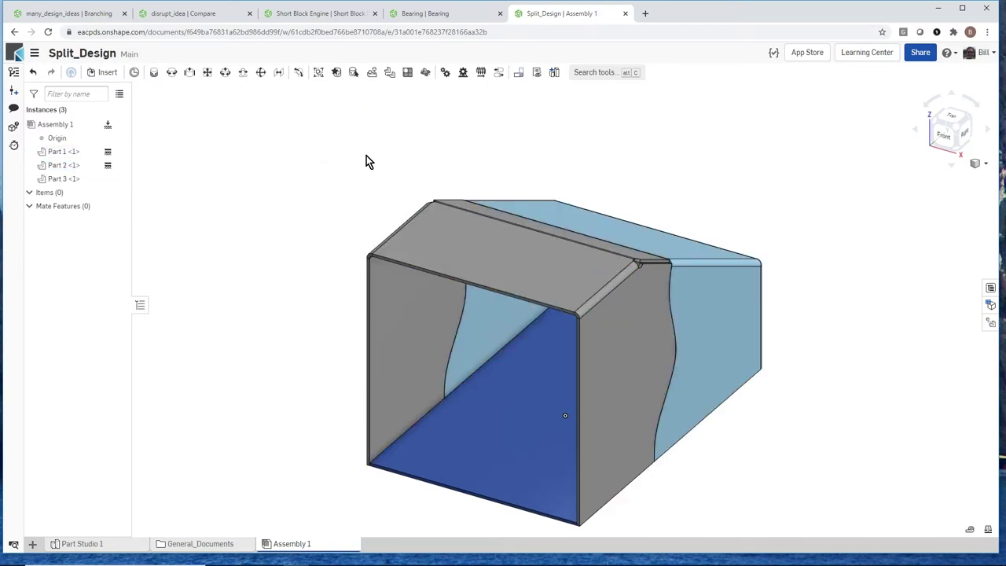
pyautogui.moveTo(397, 428); pyautogui.dragTo(358, 398)
pyautogui.moveTo(326, 391); pyautogui.dragTo(220, 391, button='right')
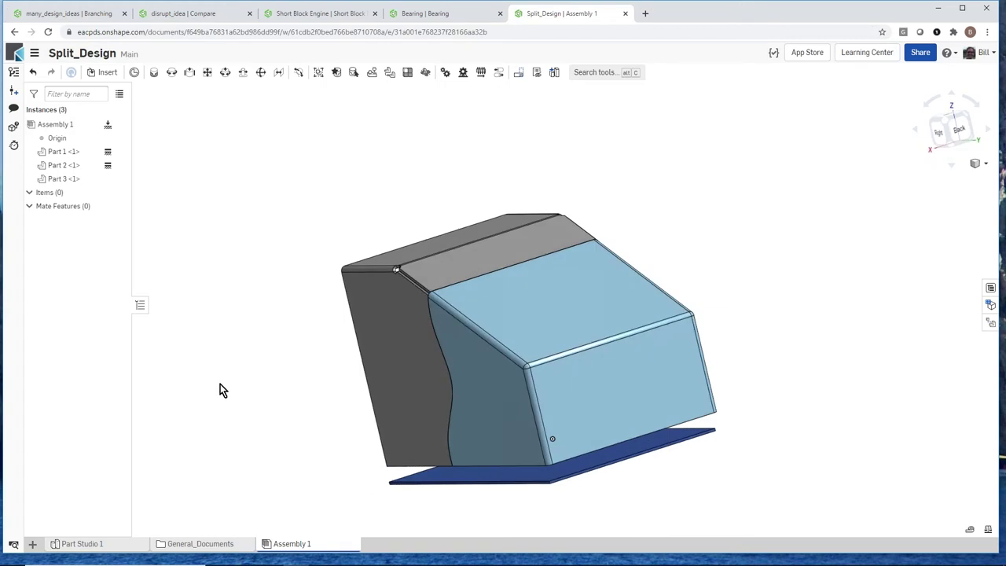
pyautogui.scroll(4, 633, 489)
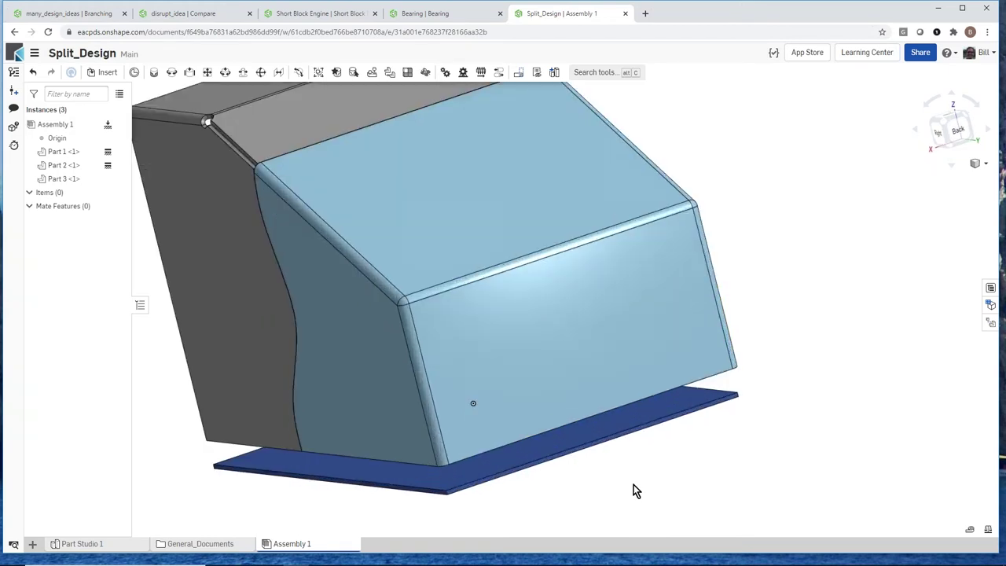
pyautogui.scroll(2, 634, 489)
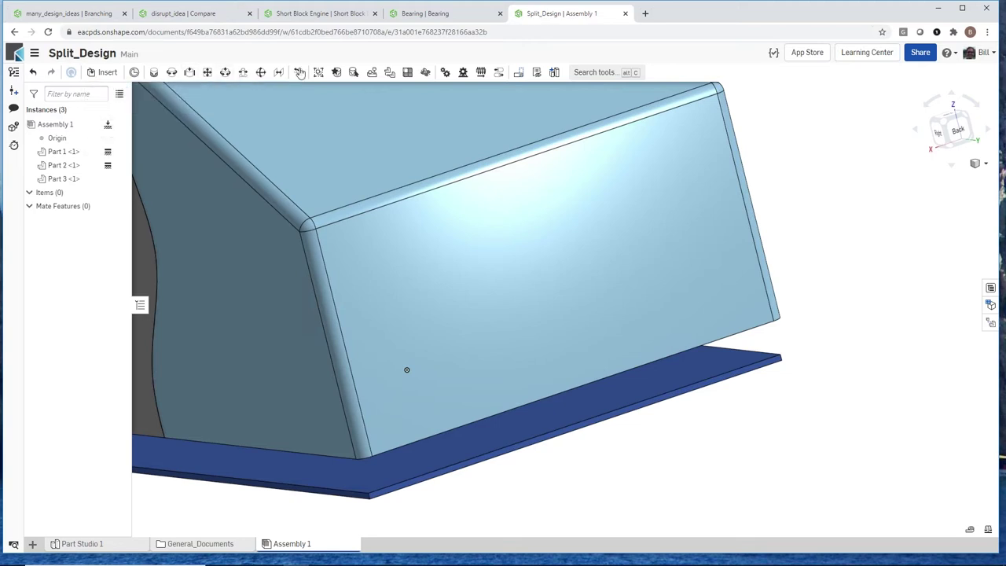
# Create the Fastened 1 mate between a Part 3 plate-edge connector and a Part 1 connector
pyautogui.click(154, 72)
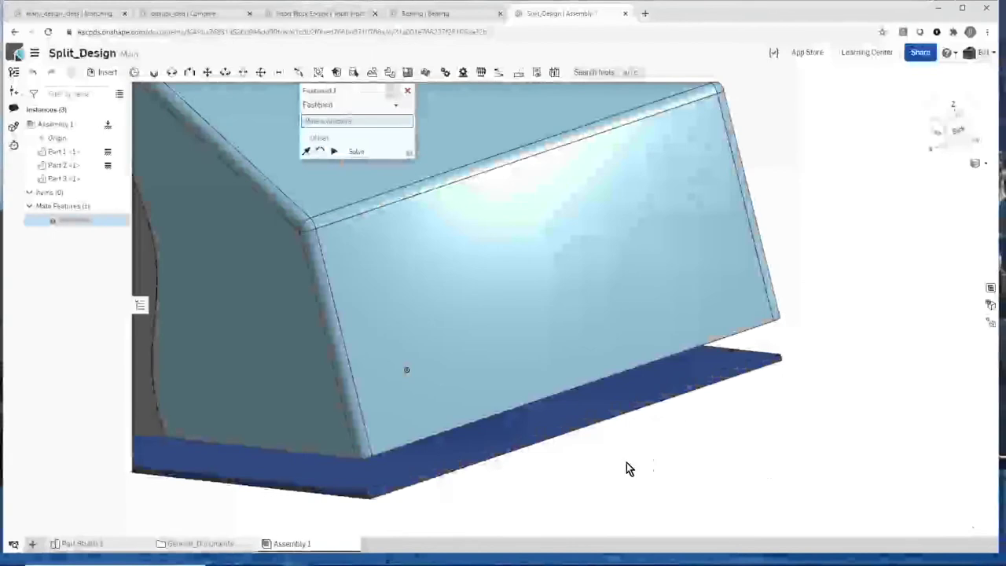
pyautogui.scroll(5, 654, 462)
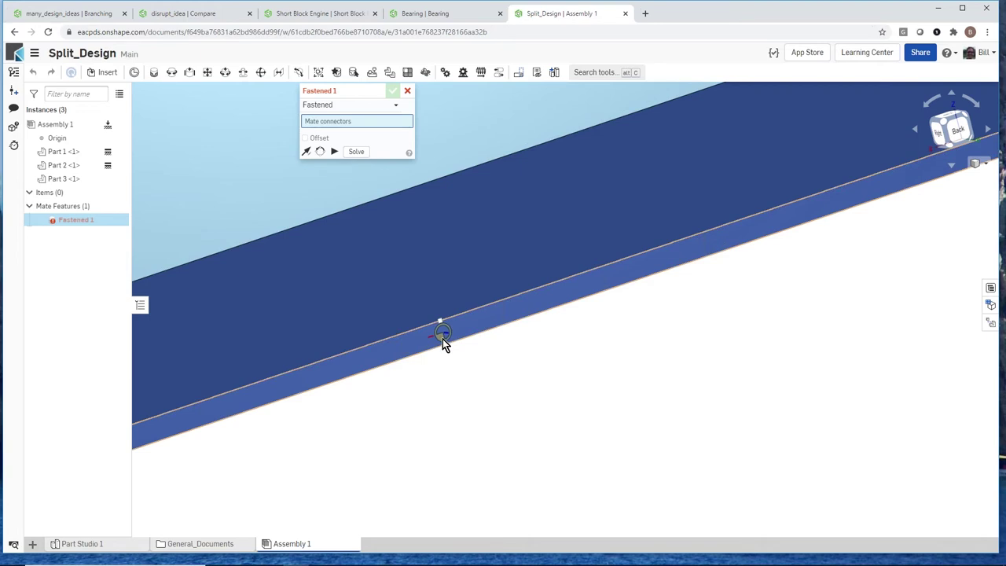
pyautogui.click(443, 338)
pyautogui.scroll(-6, 525, 363)
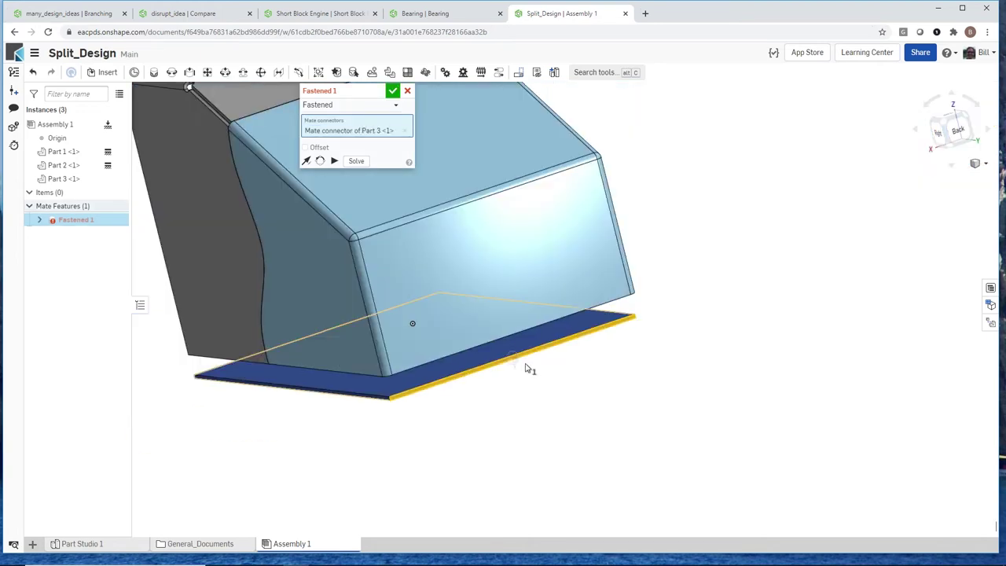
pyautogui.moveTo(527, 389); pyautogui.dragTo(465, 334, button='right')
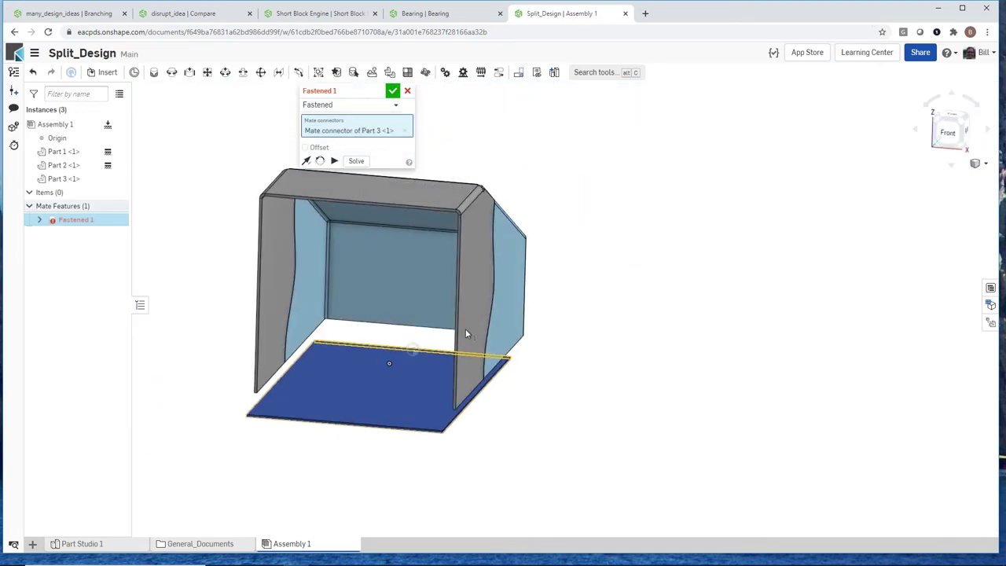
pyautogui.click(426, 275)
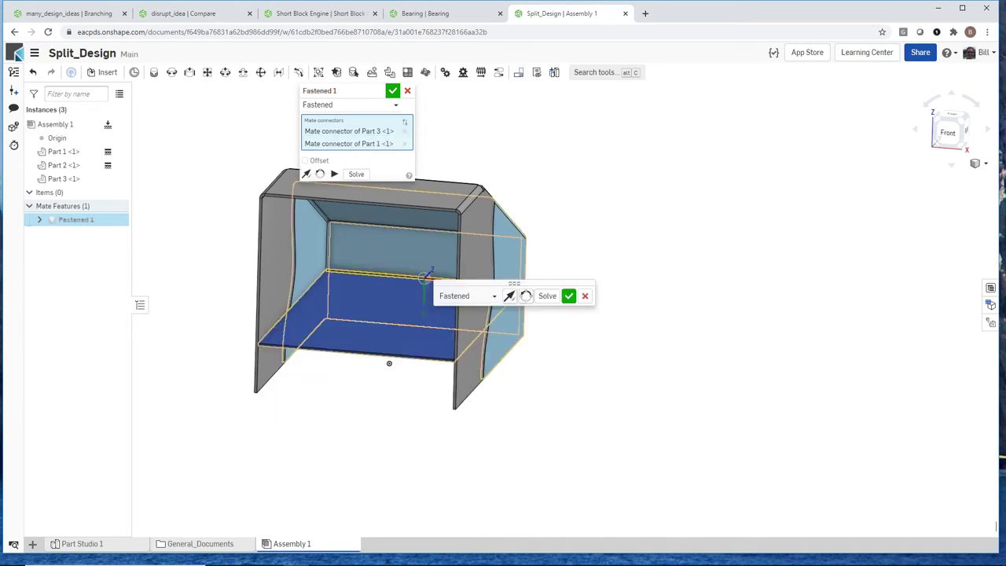
pyautogui.click(391, 90)
pyautogui.scroll(-3, 652, 357)
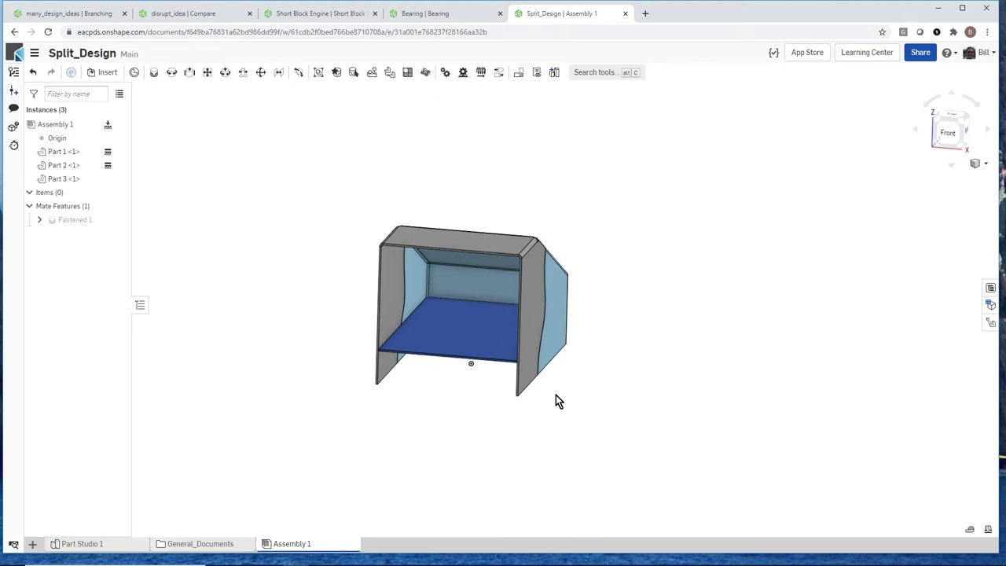
pyautogui.scroll(5, 401, 399)
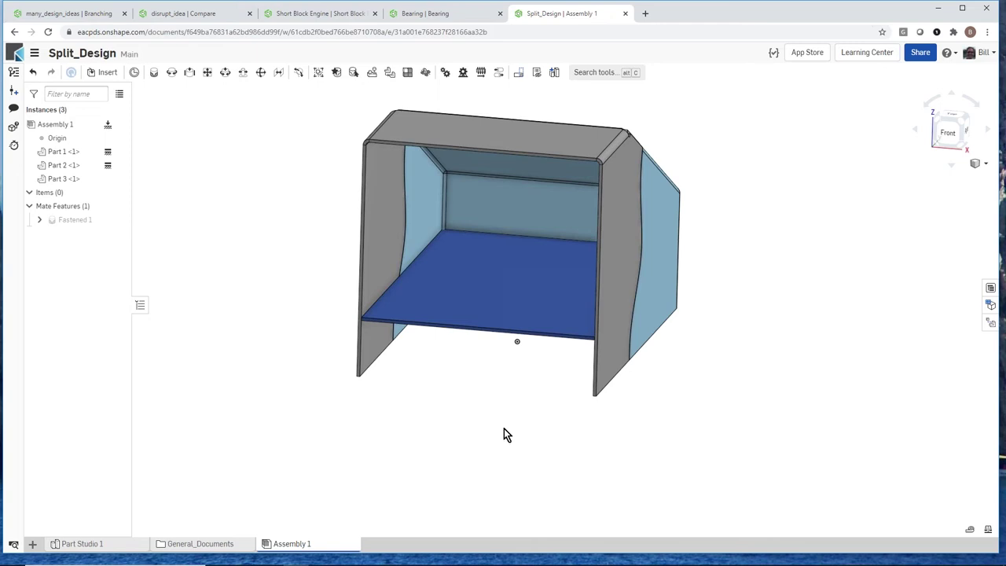
pyautogui.scroll(-3, 498, 434)
pyautogui.moveTo(494, 429)
pyautogui.mouseDown(button='right')
pyautogui.moveTo(474, 435)
pyautogui.moveTo(495, 439)
pyautogui.mouseUp(button='right')
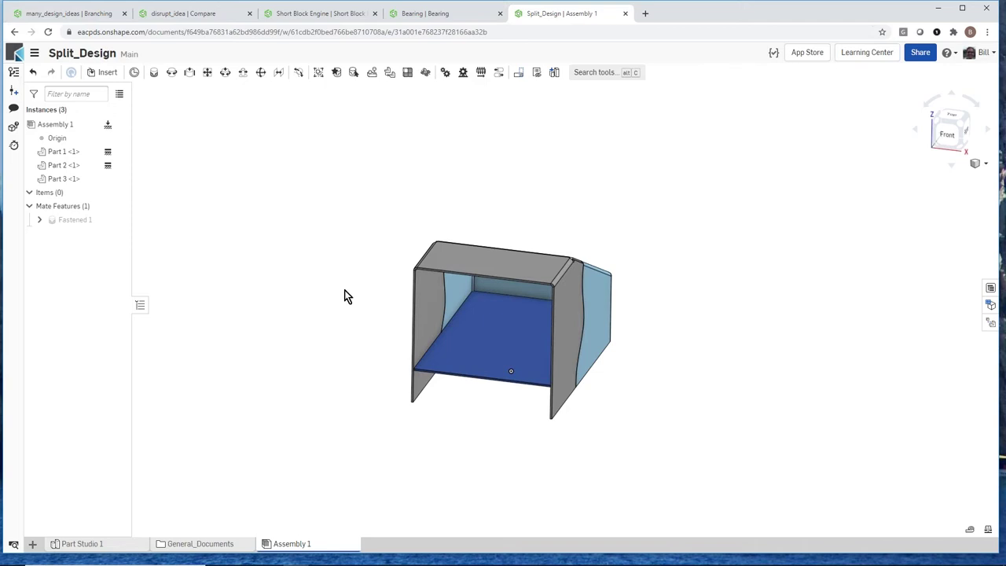
# Close the Split_Design browser tab to bring up the Bearing document
pyautogui.click(625, 14)
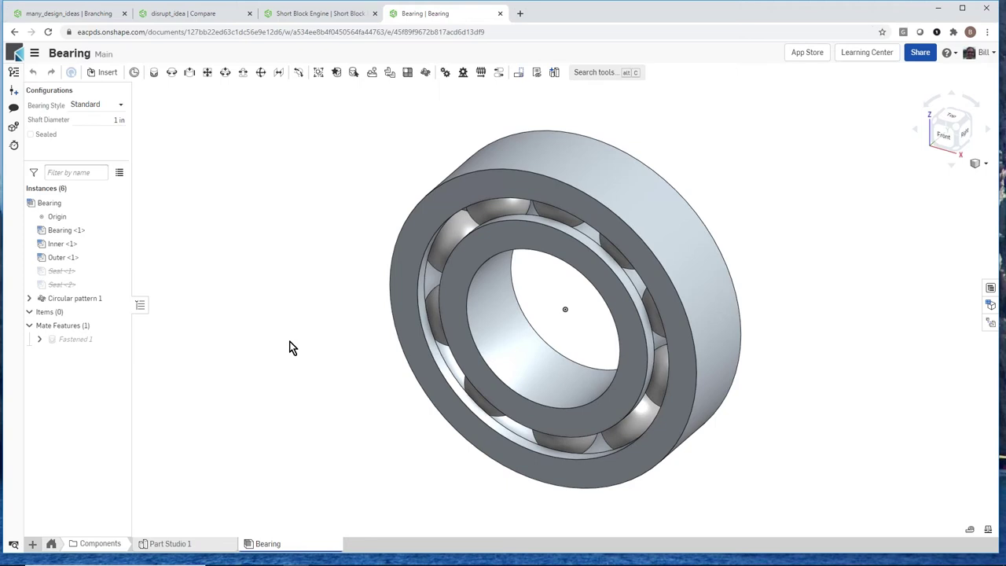
pyautogui.scroll(-3, 289, 341)
pyautogui.scroll(2, 290, 341)
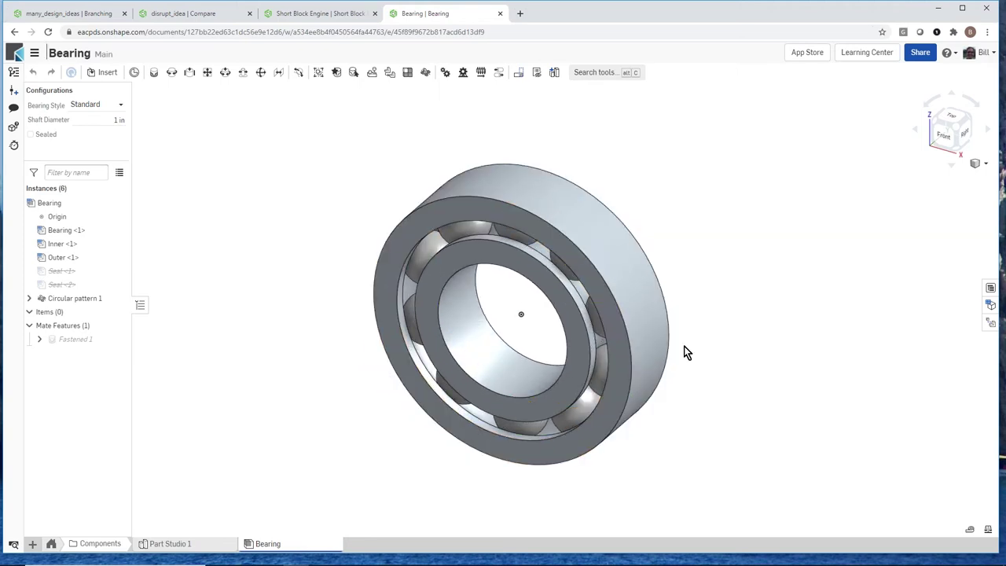
pyautogui.hotkey('shift', '1')
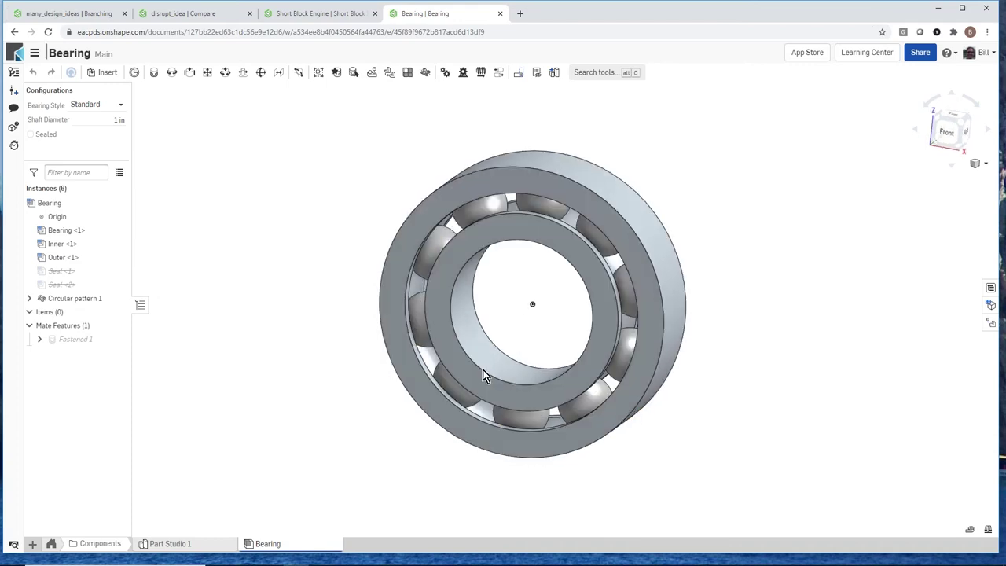
pyautogui.hotkey('shift', '7')
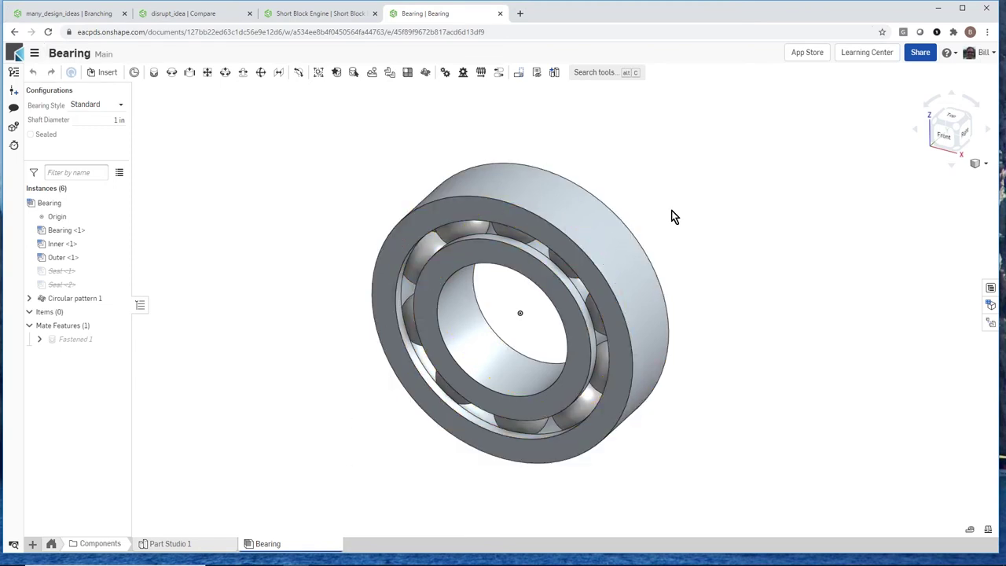
pyautogui.click(990, 305)
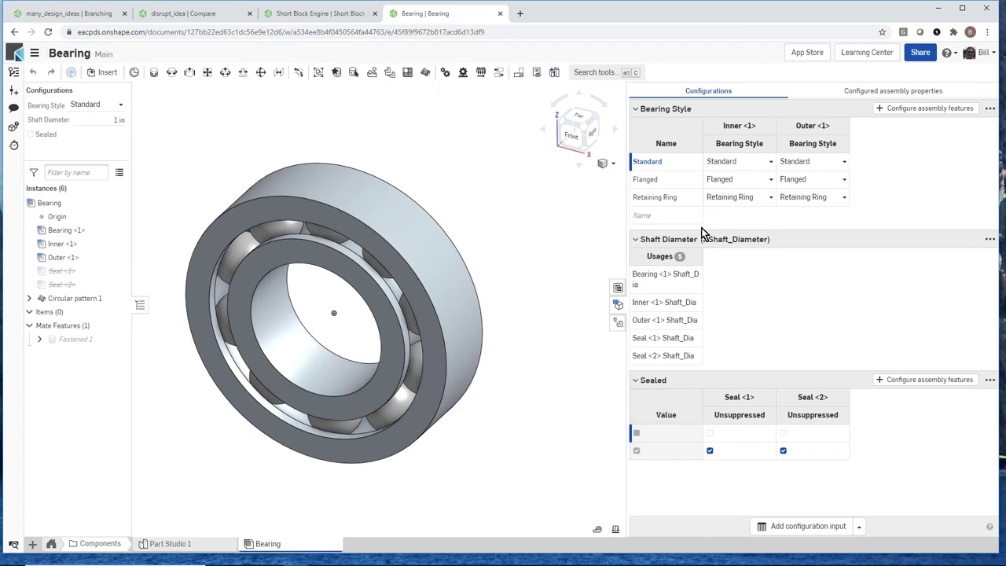
pyautogui.click(619, 306)
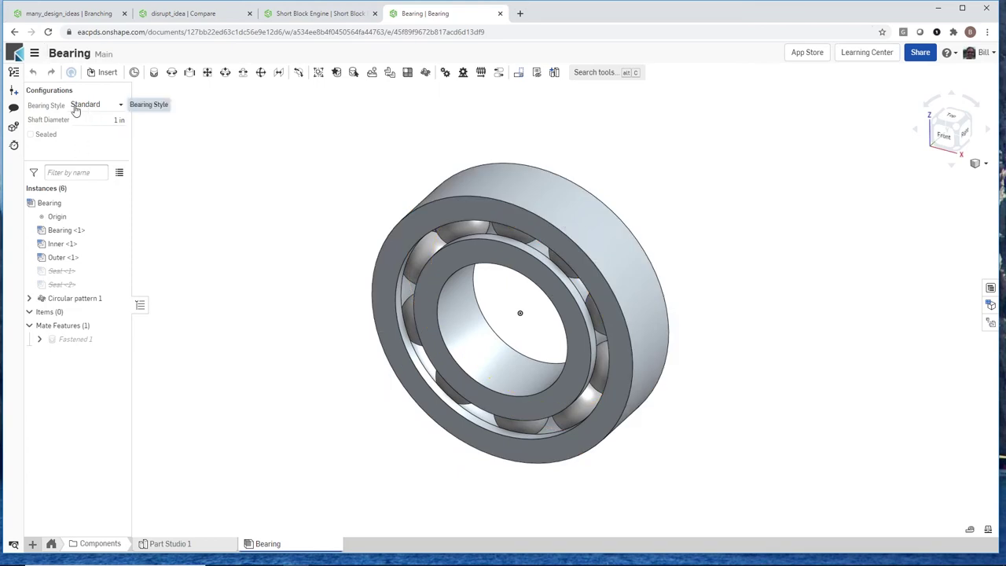
# Try the Flanged bearing style, then choose Retaining Ring and return to the isometric view
pyautogui.click(120, 108)
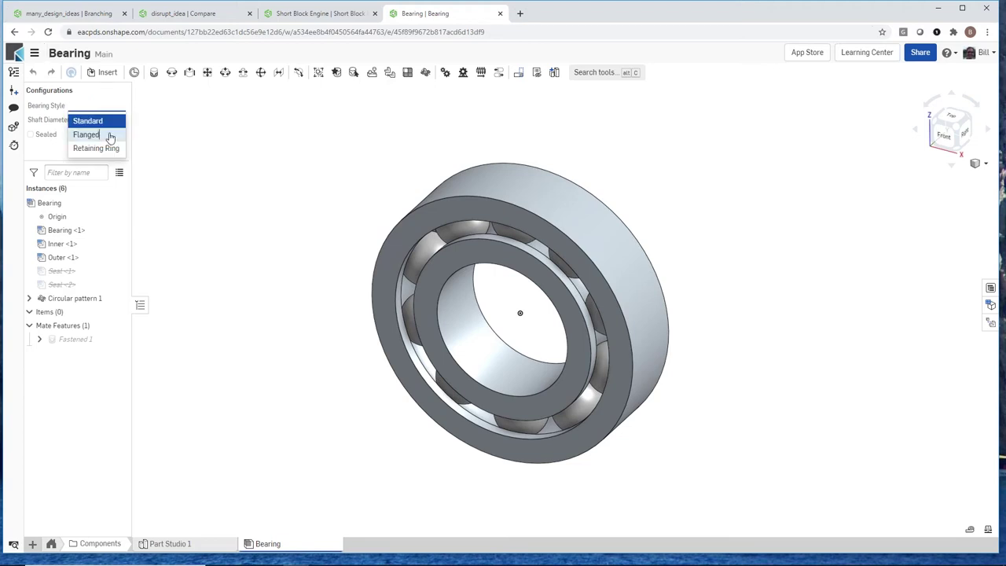
pyautogui.click(110, 137)
pyautogui.moveTo(323, 202); pyautogui.dragTo(382, 189, button='right')
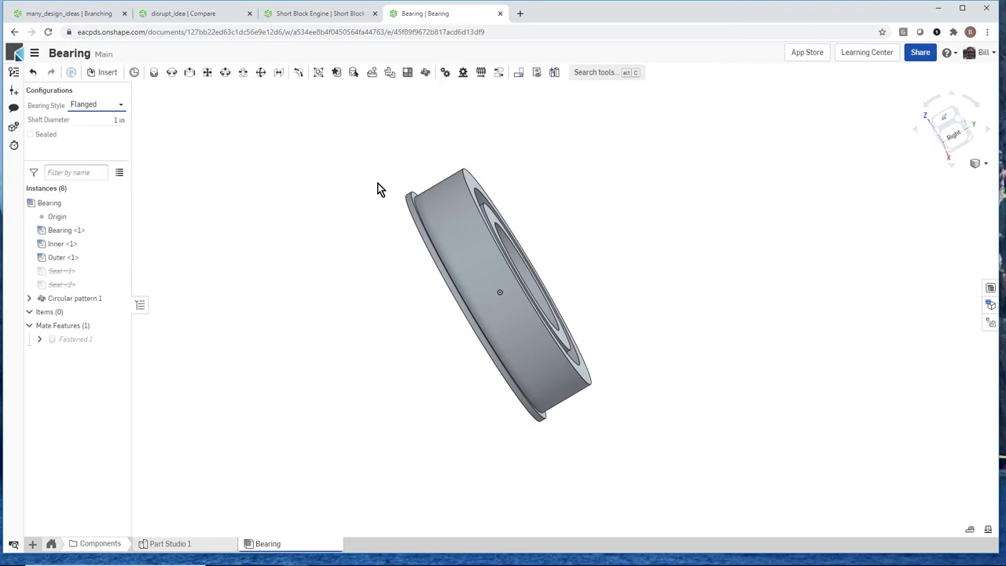
pyautogui.click(121, 105)
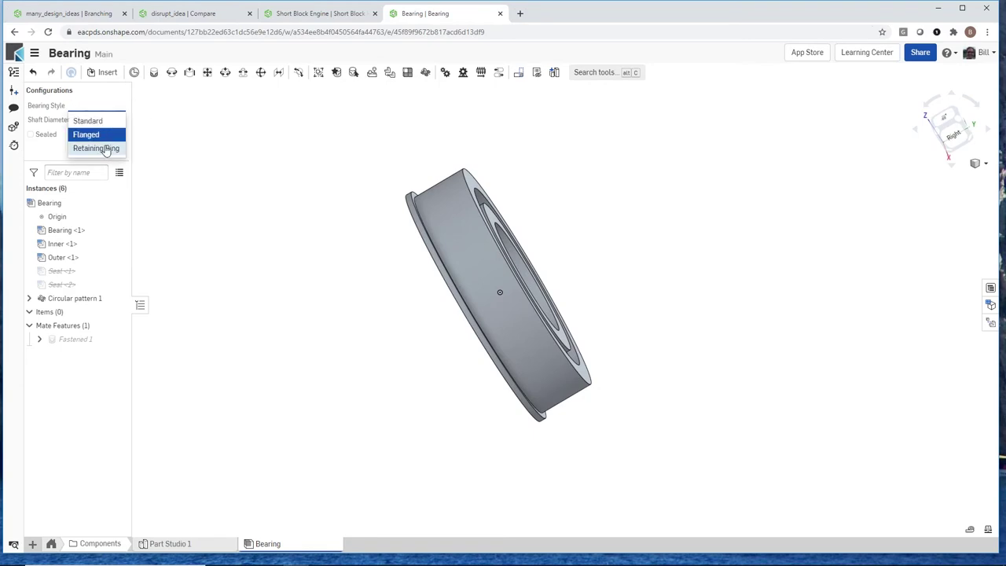
pyautogui.click(106, 149)
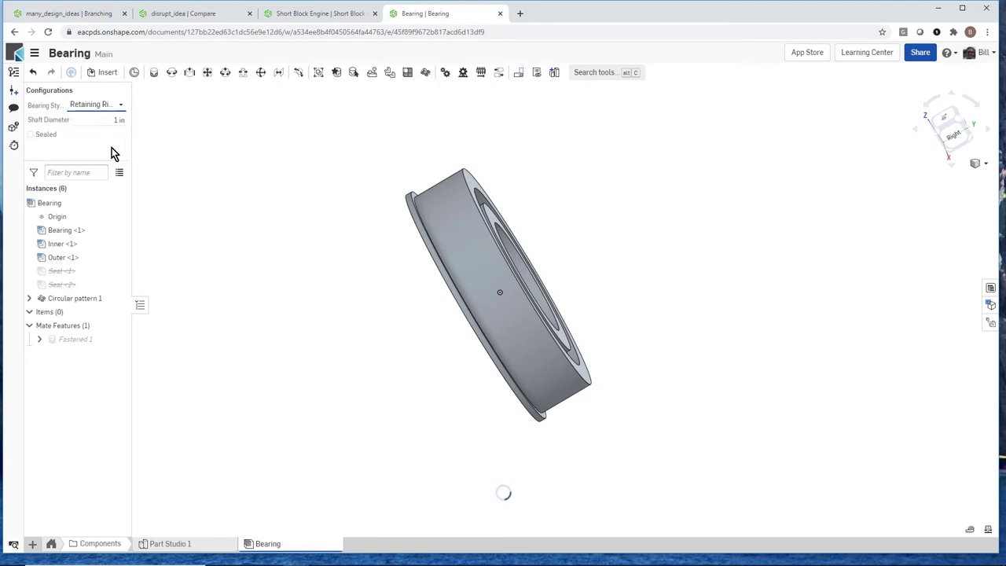
pyautogui.scroll(5, 413, 218)
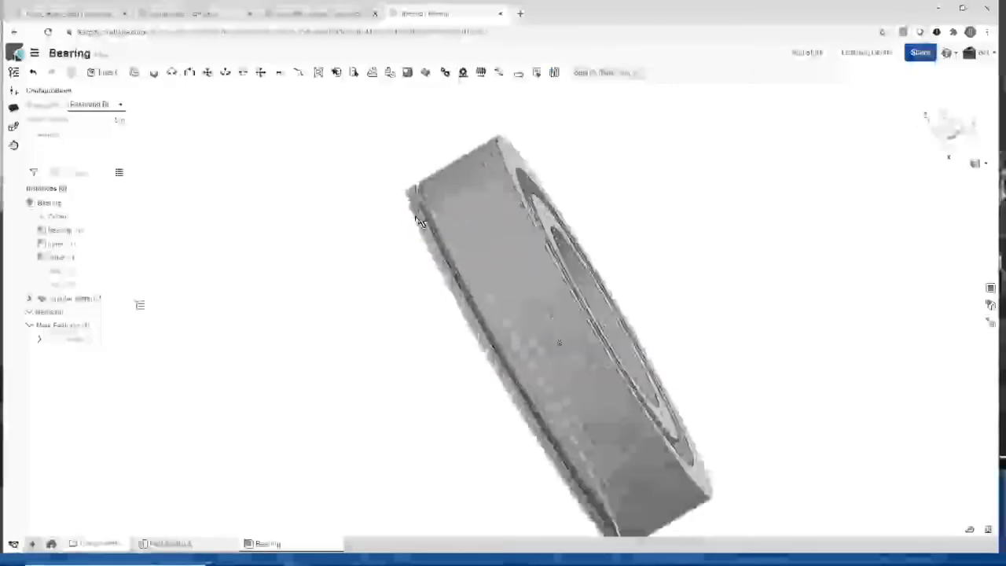
pyautogui.scroll(-5, 419, 217)
pyautogui.hotkey('shift', '7')
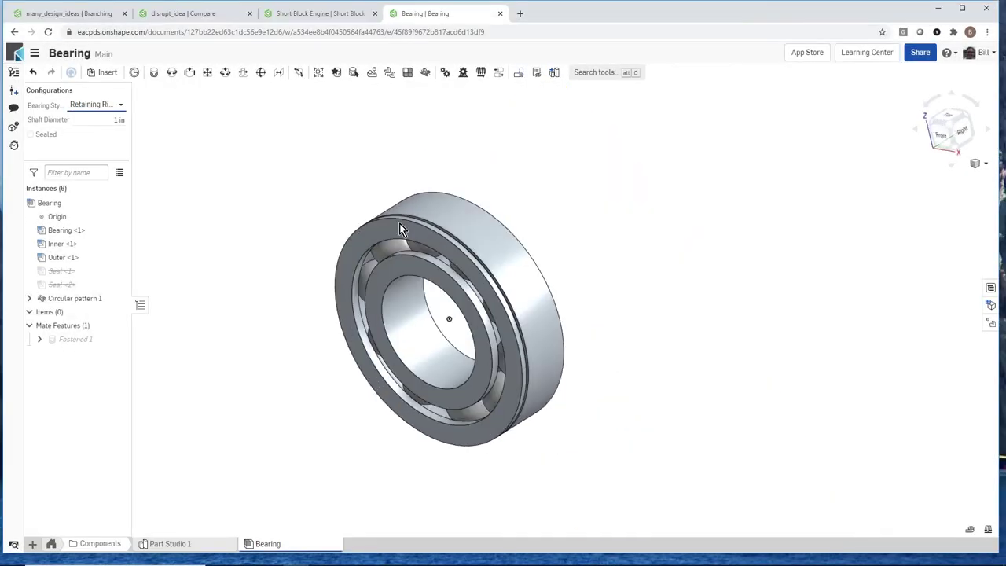
# Set Shaft Diameter to 1 13/32 in and tick the Sealed option
pyautogui.click(106, 122)
pyautogui.write('1')
pyautogui.write('.')
pyautogui.write('13')
pyautogui.write('/')
pyautogui.write('32')
pyautogui.press('Return')
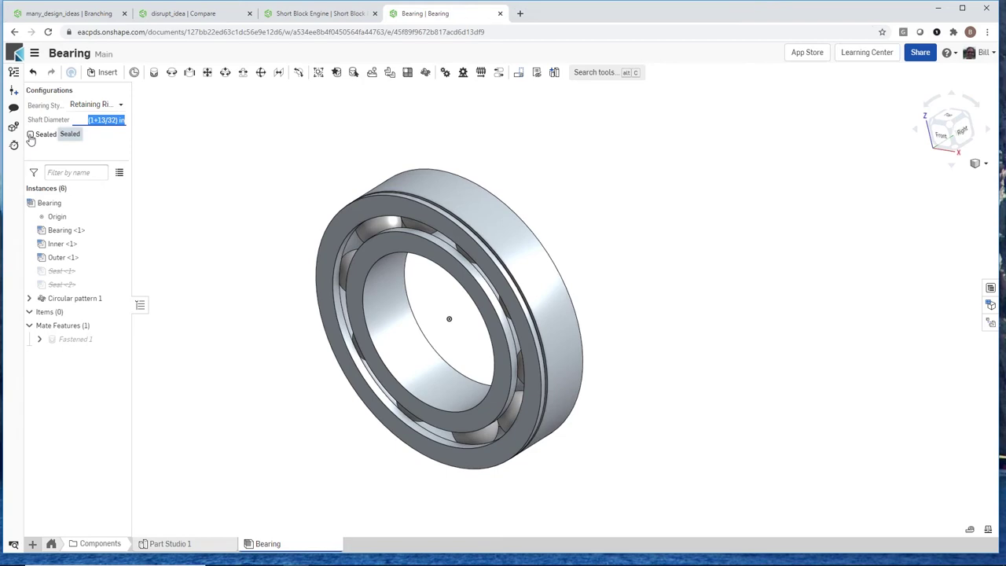
pyautogui.click(30, 135)
pyautogui.moveTo(271, 252)
pyautogui.mouseDown(button='right')
pyautogui.moveTo(193, 271)
pyautogui.moveTo(276, 241)
pyautogui.mouseUp(button='right')
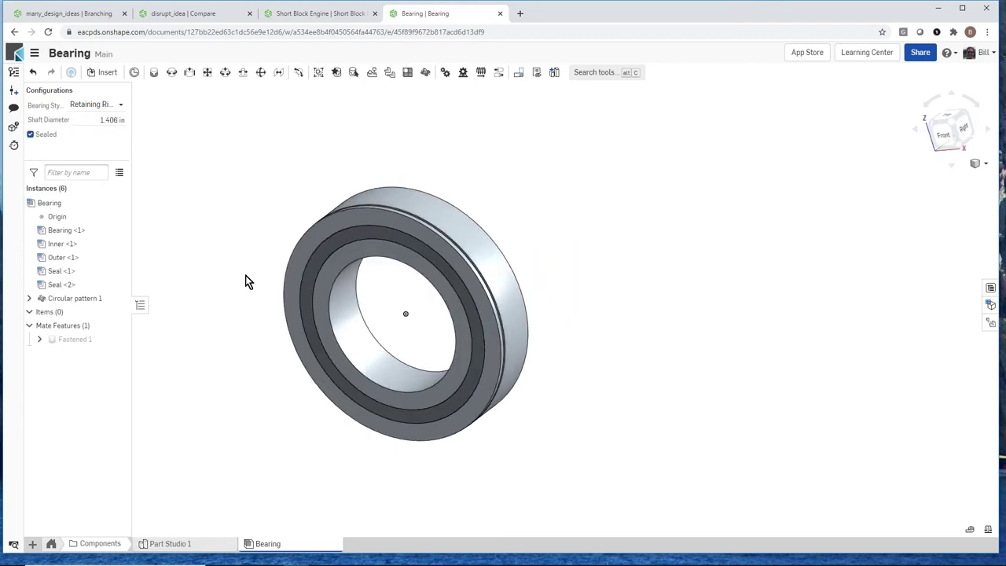
pyautogui.scroll(3, 245, 277)
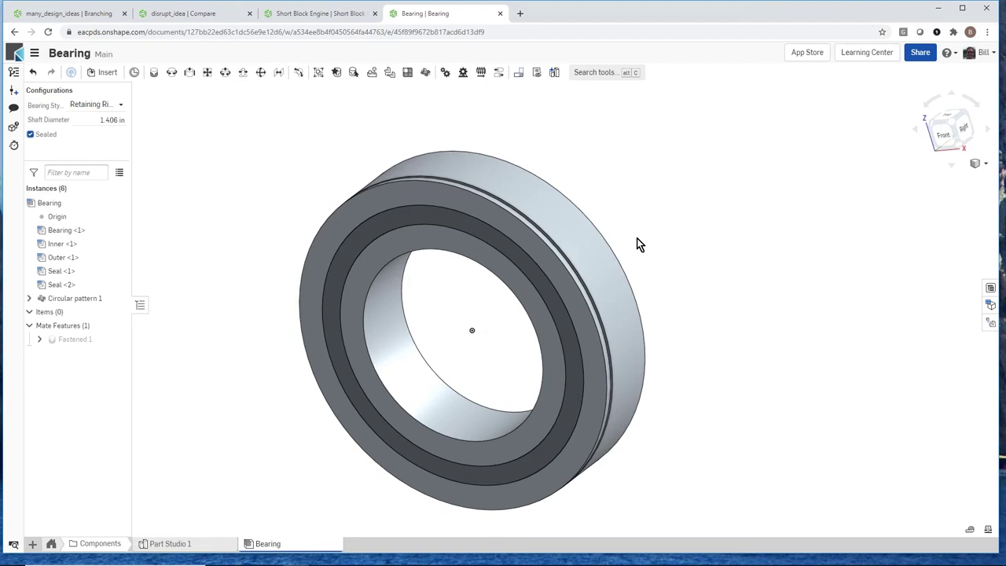
# Switch to the PowerPoint slide show and advance to the 'Unique Capabilities' slide
pyautogui.moveTo(649, 564)
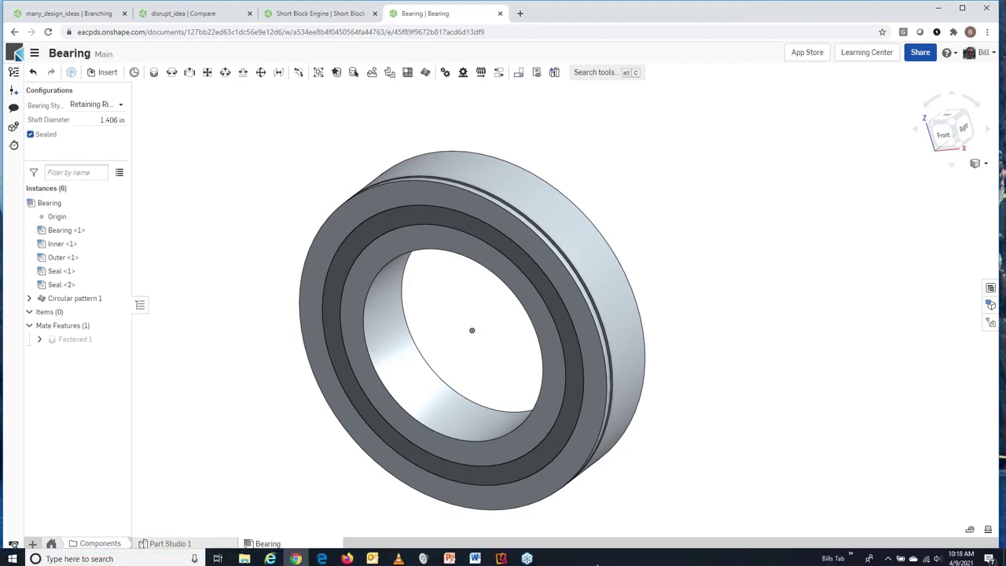
pyautogui.click(451, 557)
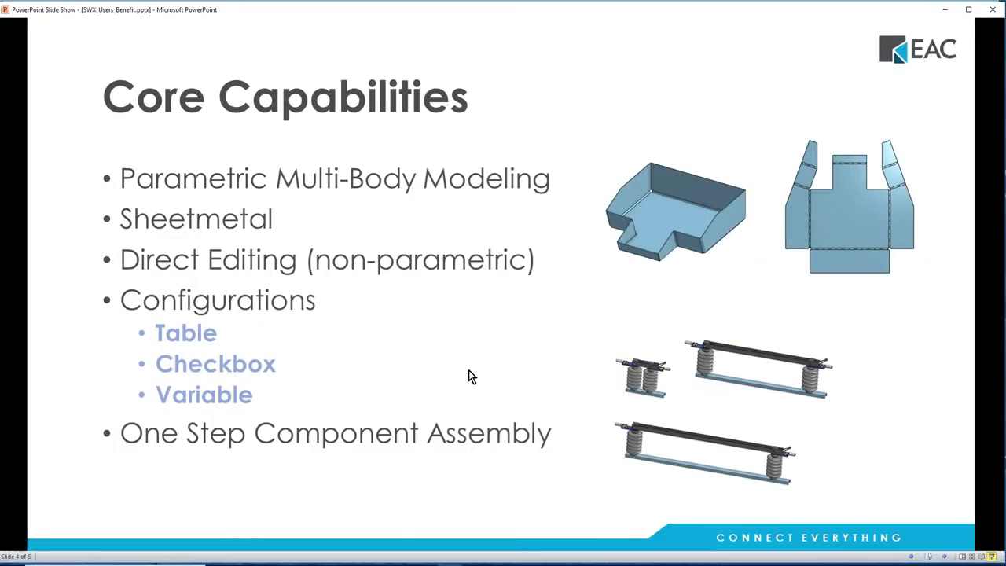
pyautogui.click(470, 376)
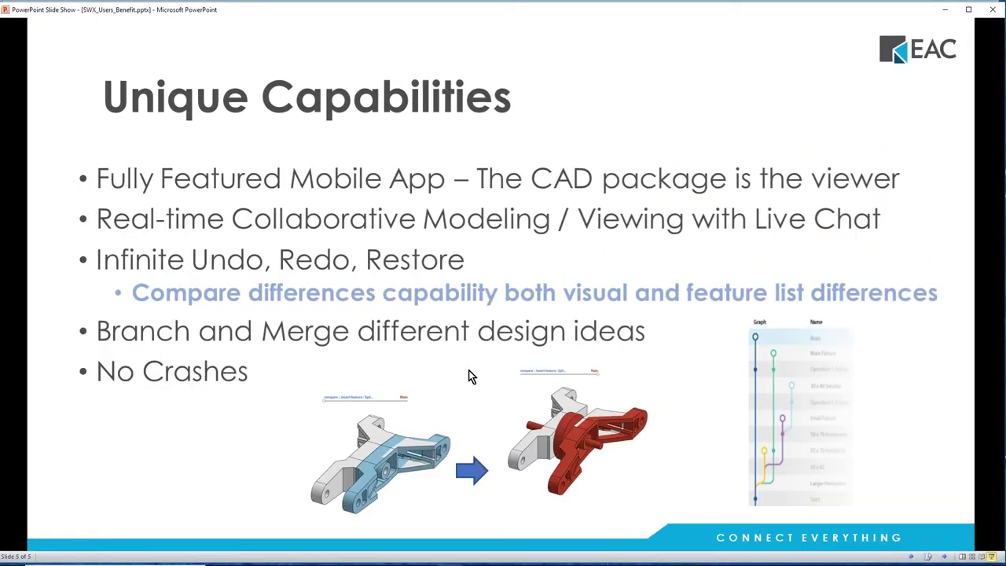
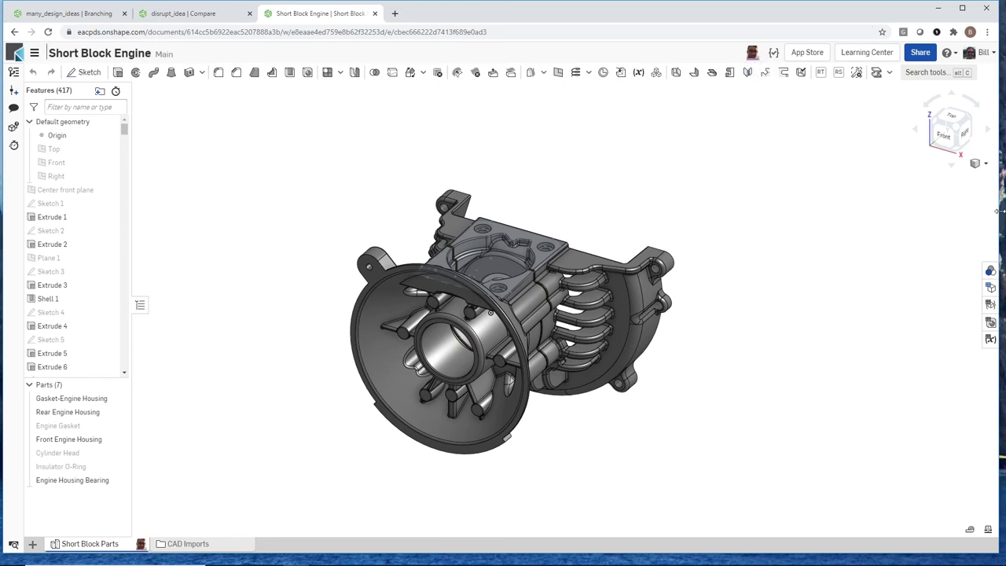
# Place the collaborator's Firefox window beside a narrowed Chrome window and follow their view
pyautogui.moveTo(980, 214); pyautogui.dragTo(724, 231)
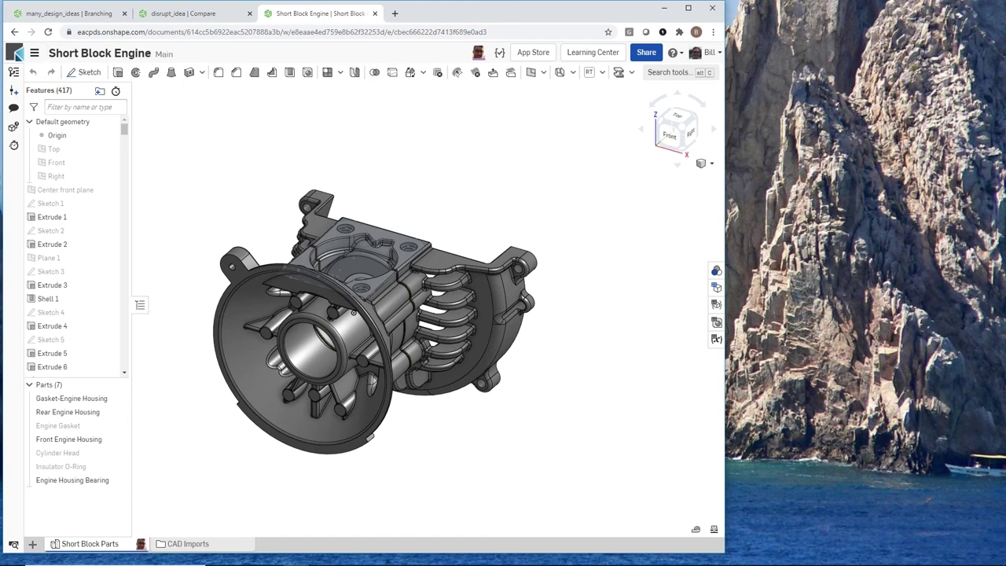
pyautogui.moveTo(1005, 102); pyautogui.dragTo(871, 22)
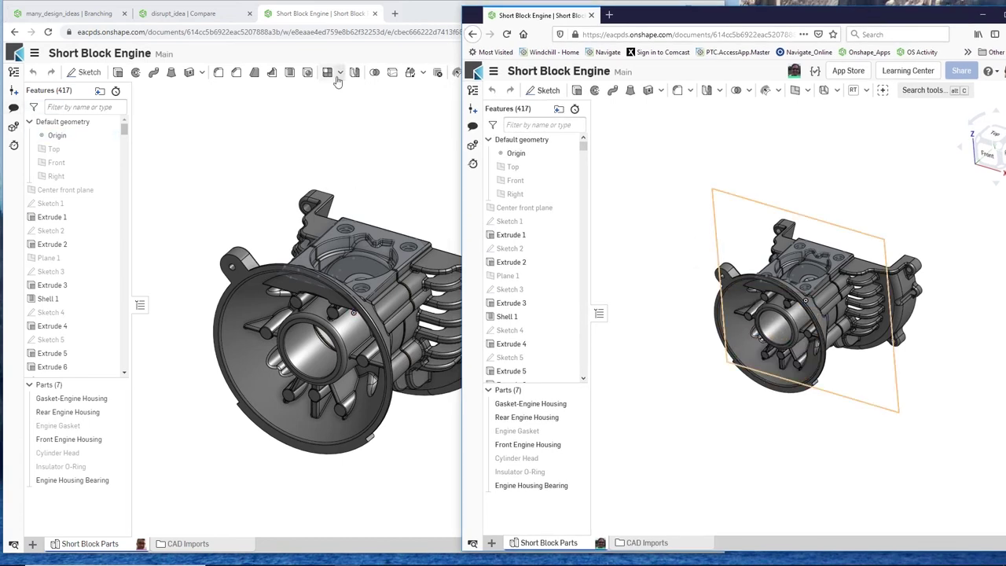
pyautogui.click(634, 112)
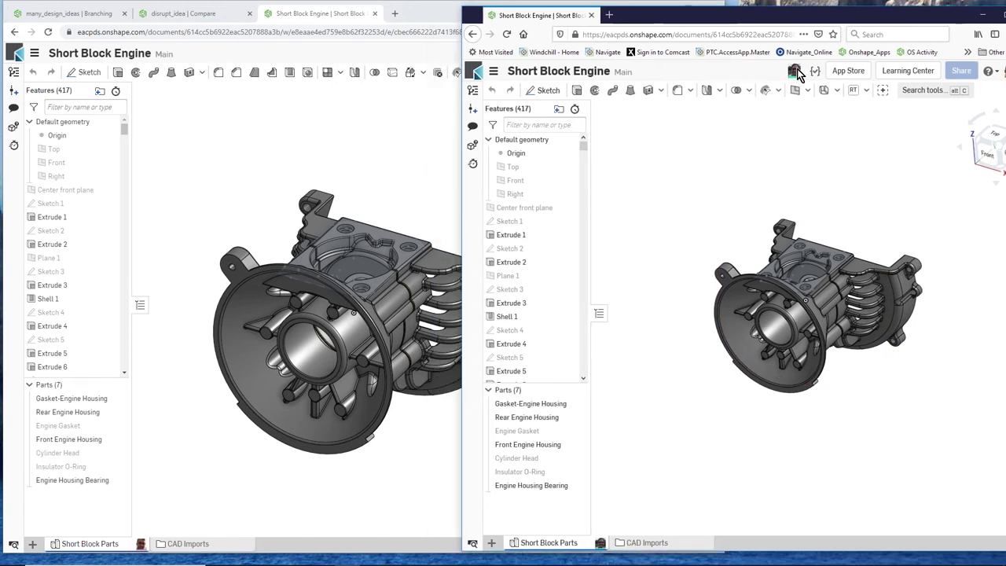
pyautogui.click(795, 71)
pyautogui.scroll(-3, 354, 343)
pyautogui.scroll(5, 357, 338)
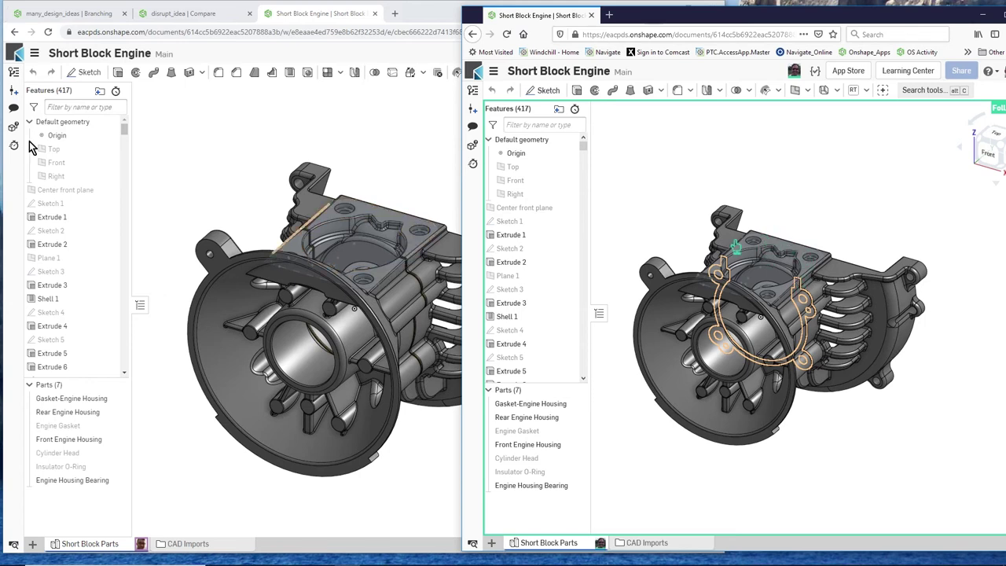
# Post a comment mentioning the collaborator that asks 'gasket?'
pyautogui.click(13, 109)
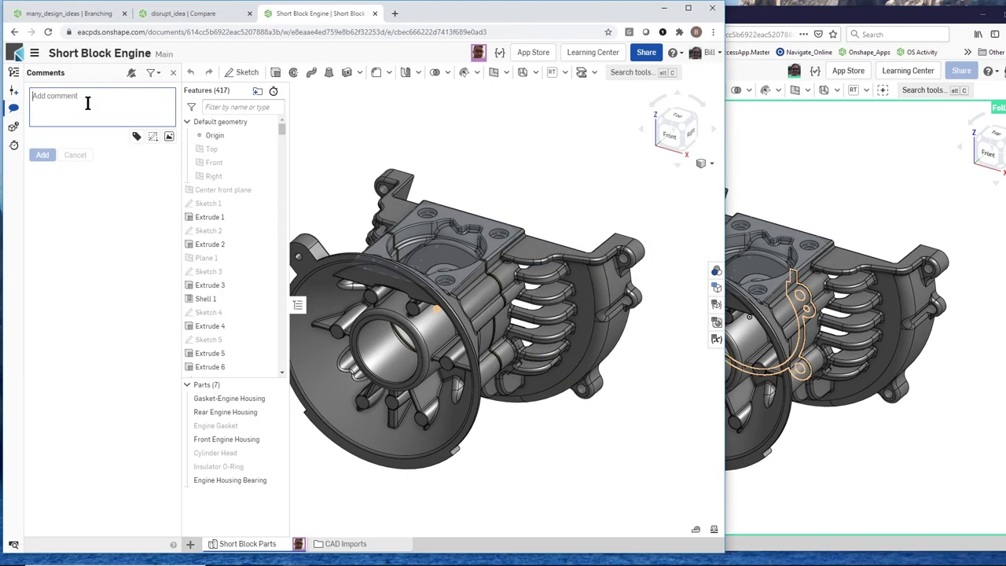
pyautogui.write('@nick')
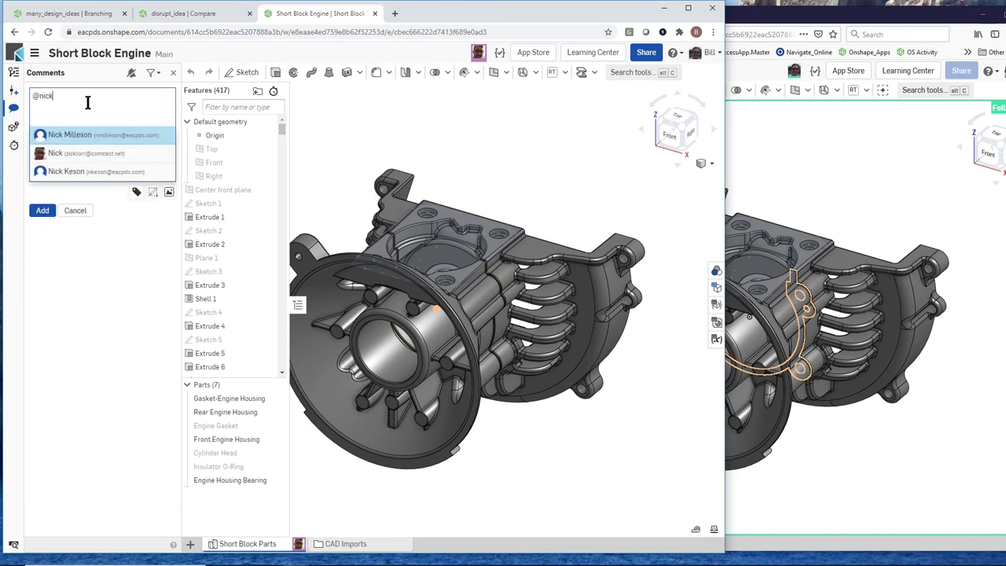
pyautogui.click(82, 154)
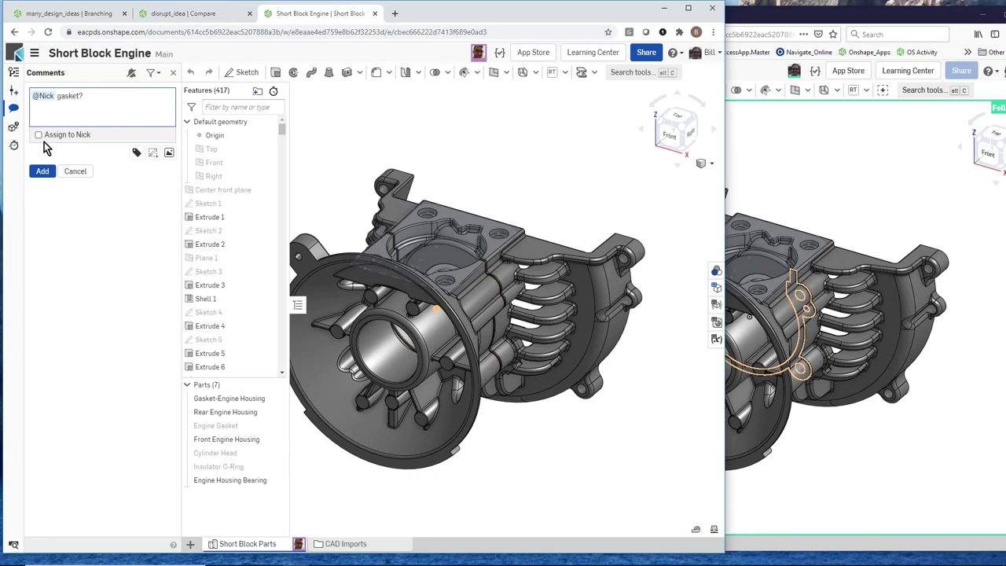
pyautogui.click(41, 173)
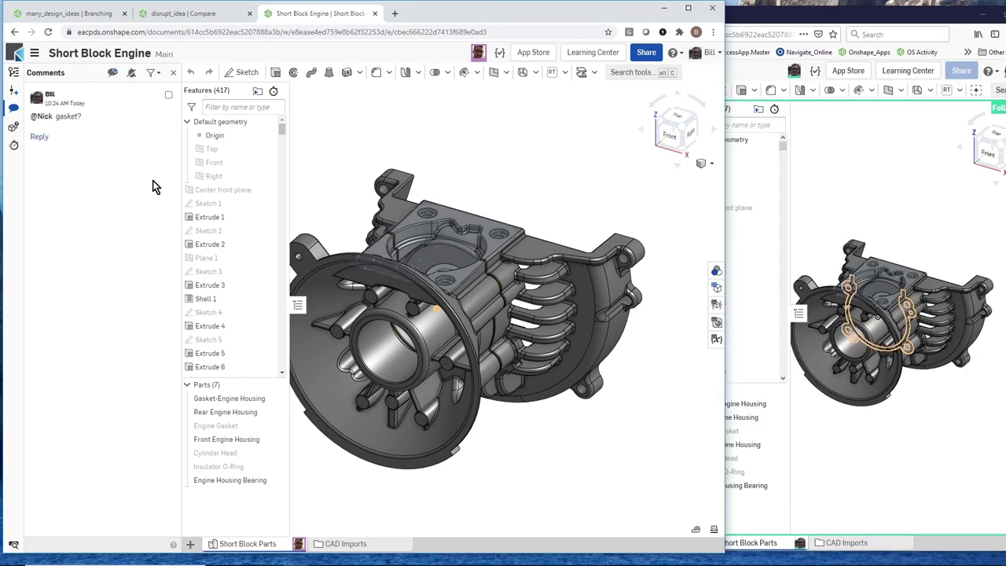
# In the collaborator's window, reply 'sure' to the comment and close the comments panel
pyautogui.click(824, 23)
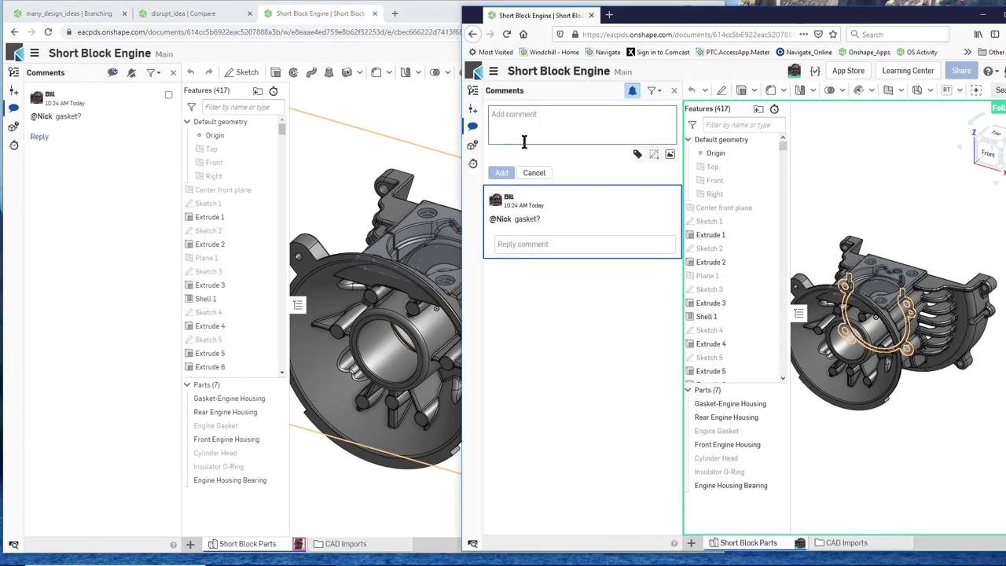
pyautogui.click(517, 241)
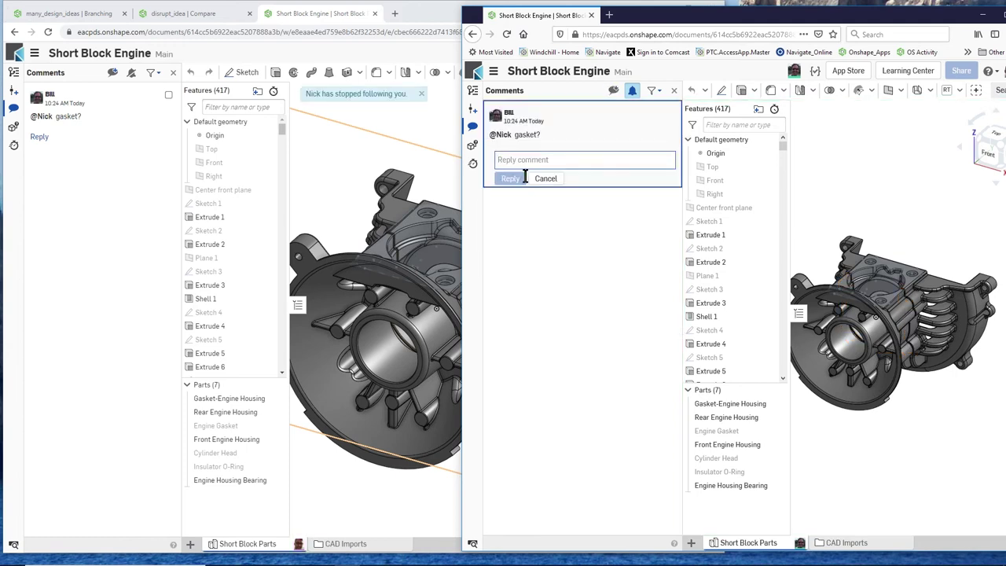
pyautogui.write('sure')
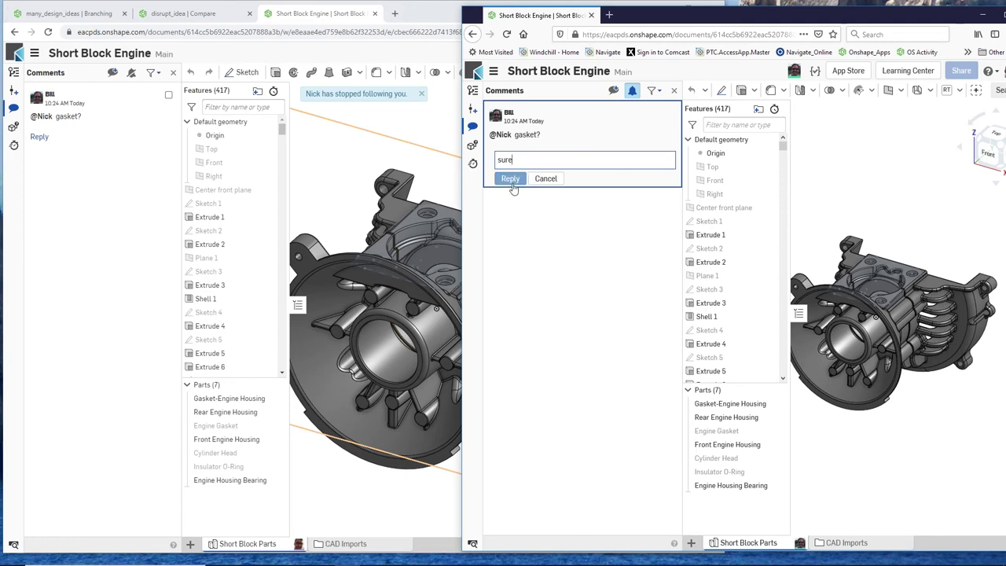
pyautogui.click(510, 178)
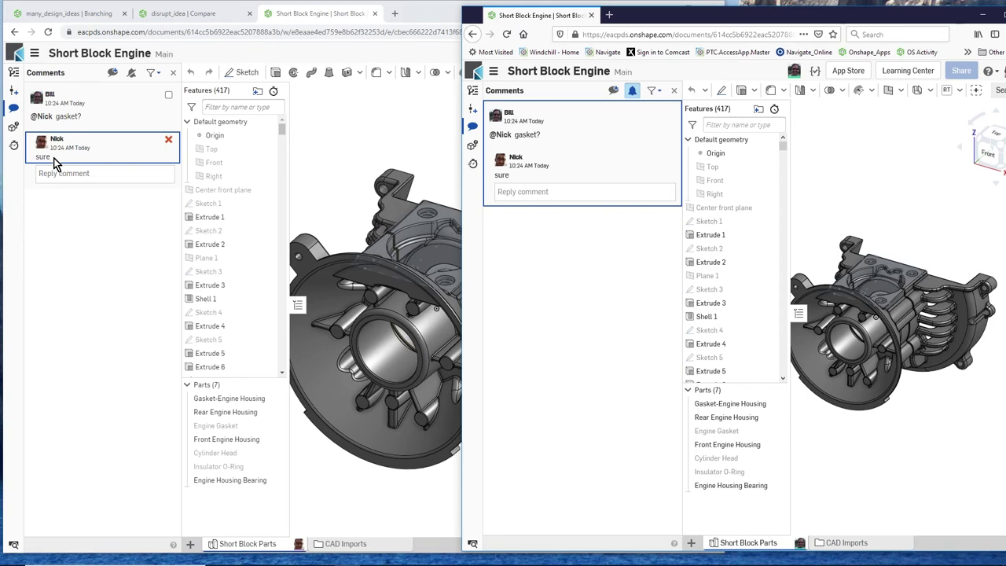
pyautogui.click(674, 91)
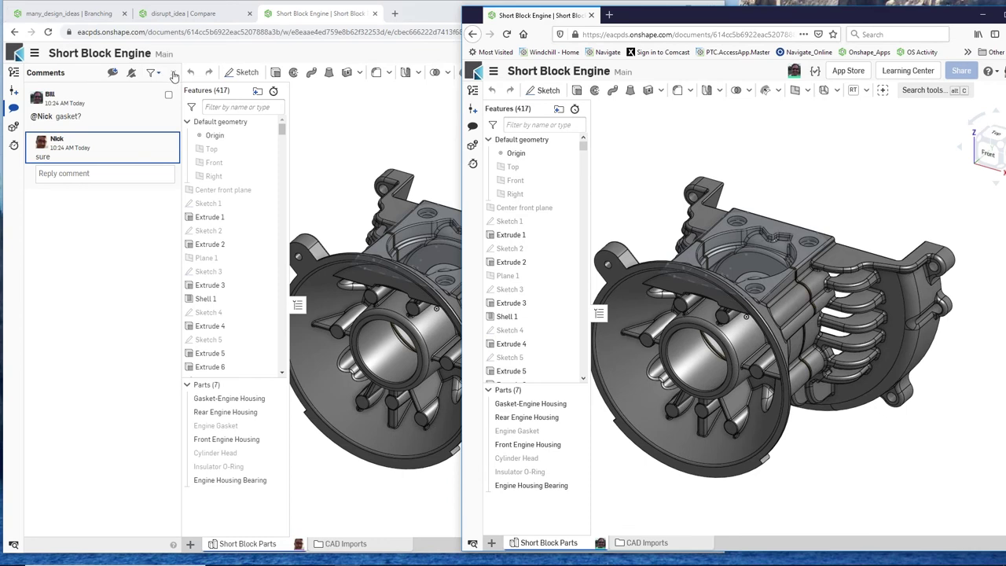
# Close the main window's comments and orbit the collaborator's view onto the engine top
pyautogui.click(174, 75)
pyautogui.click(174, 73)
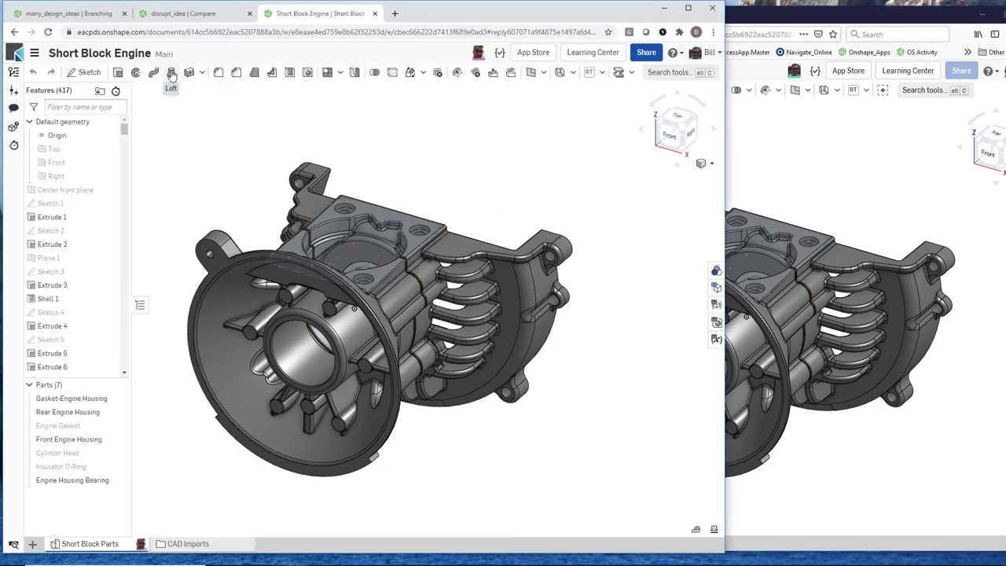
pyautogui.click(783, 166)
pyautogui.moveTo(595, 267); pyautogui.dragTo(763, 153, button='right')
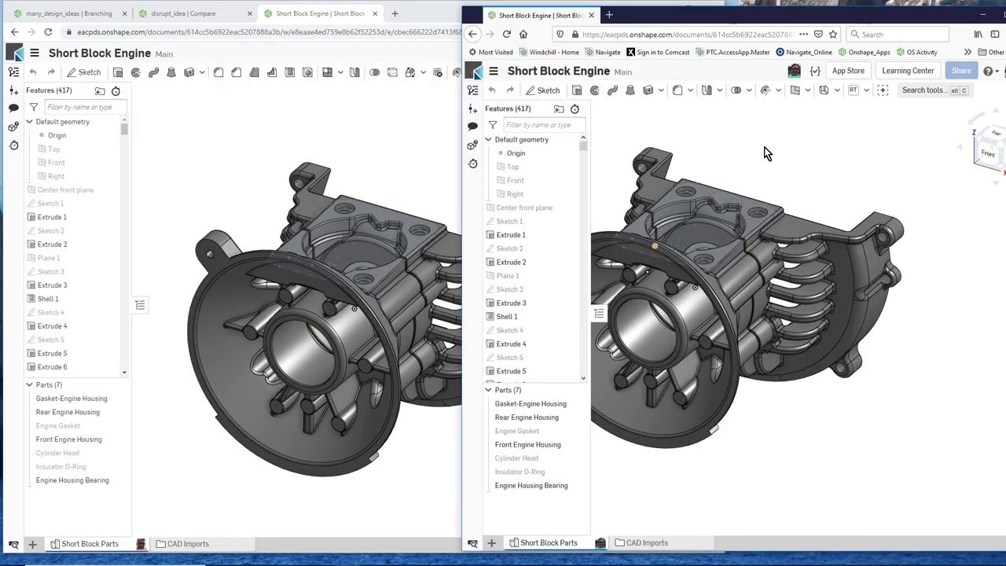
pyautogui.scroll(2, 706, 206)
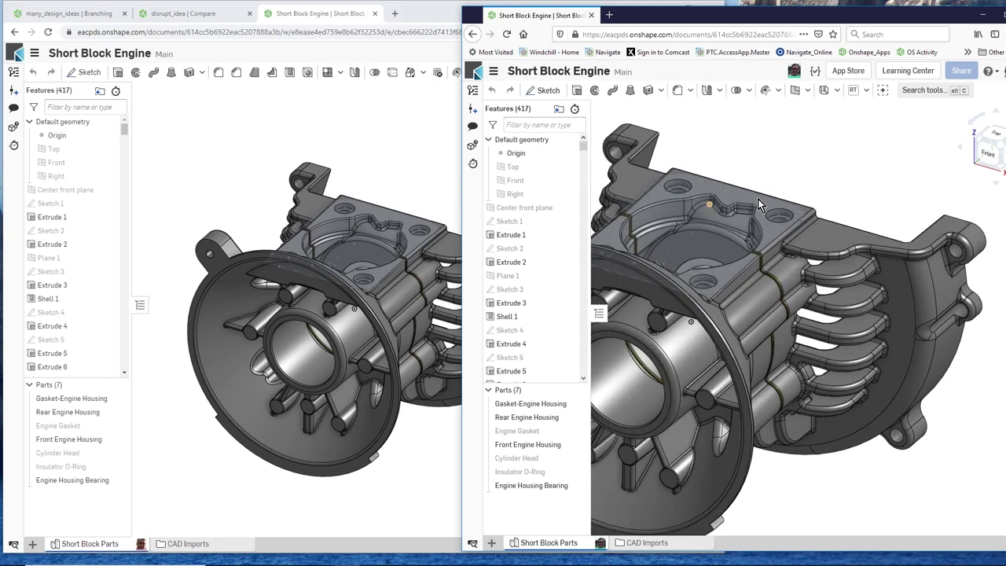
# Extrude the two gasket_sketch regions 1 mm deep as a new gasket part
pyautogui.click(578, 92)
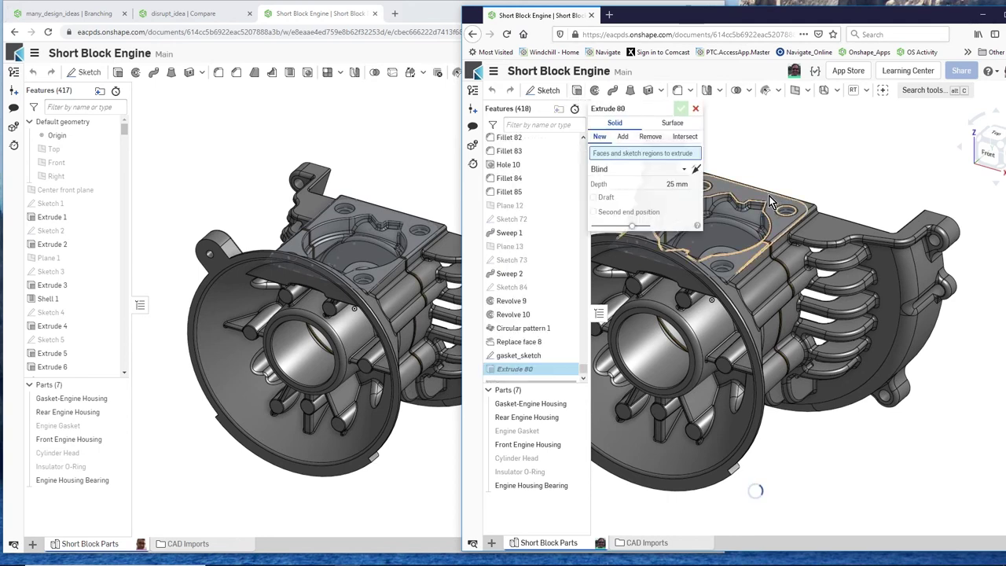
pyautogui.click(738, 264)
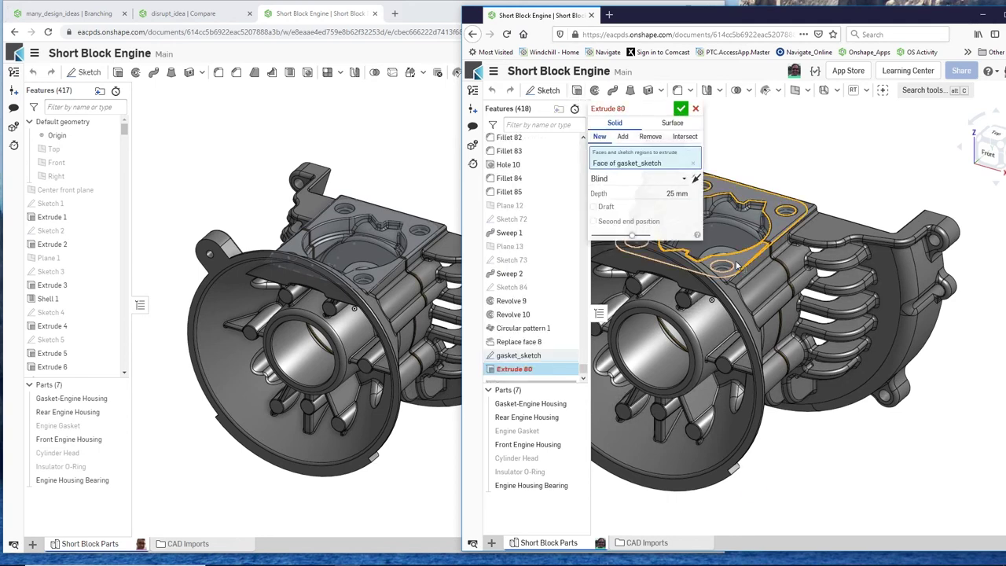
pyautogui.click(730, 260)
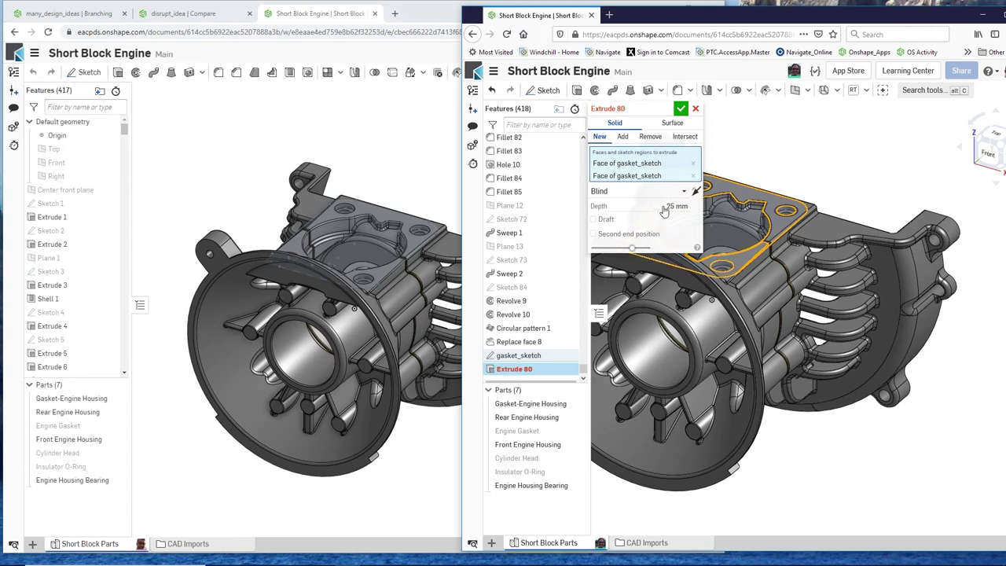
pyautogui.click(665, 206)
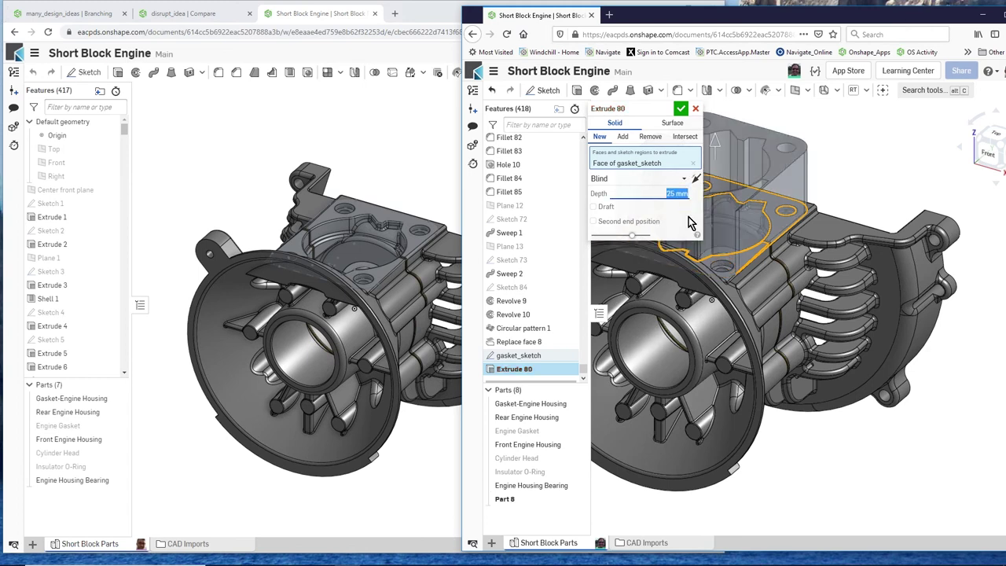
pyautogui.write('1')
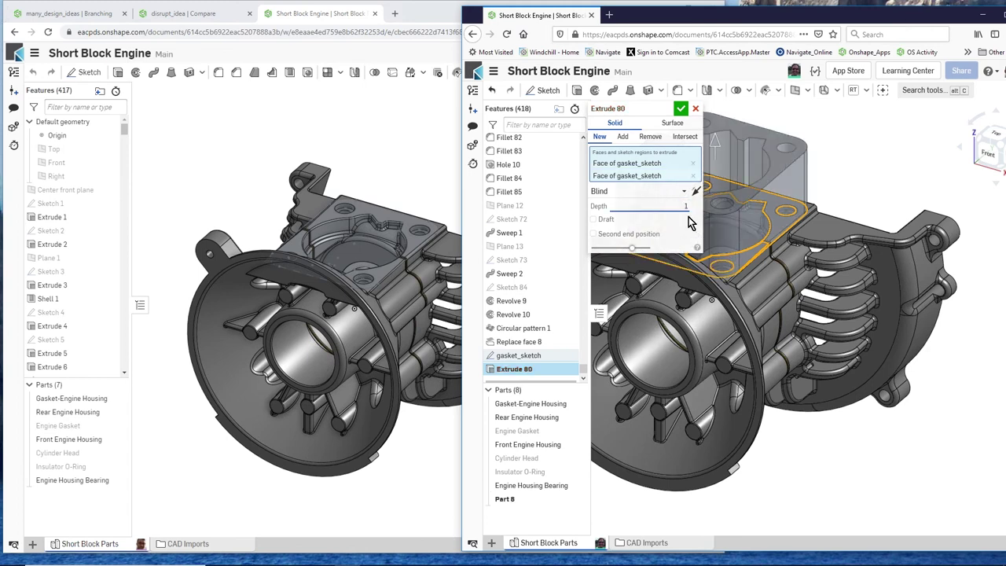
pyautogui.press('Return')
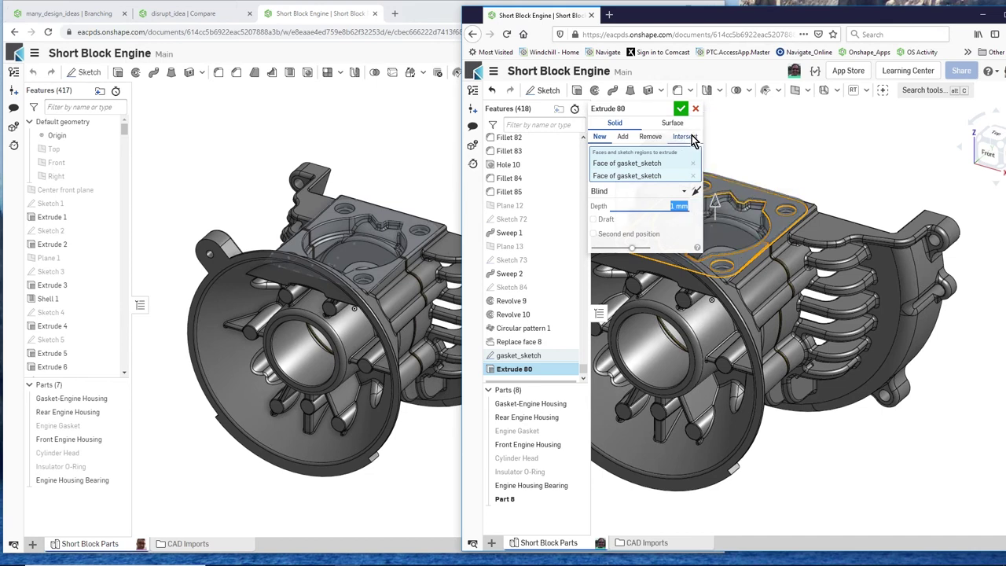
pyautogui.click(681, 109)
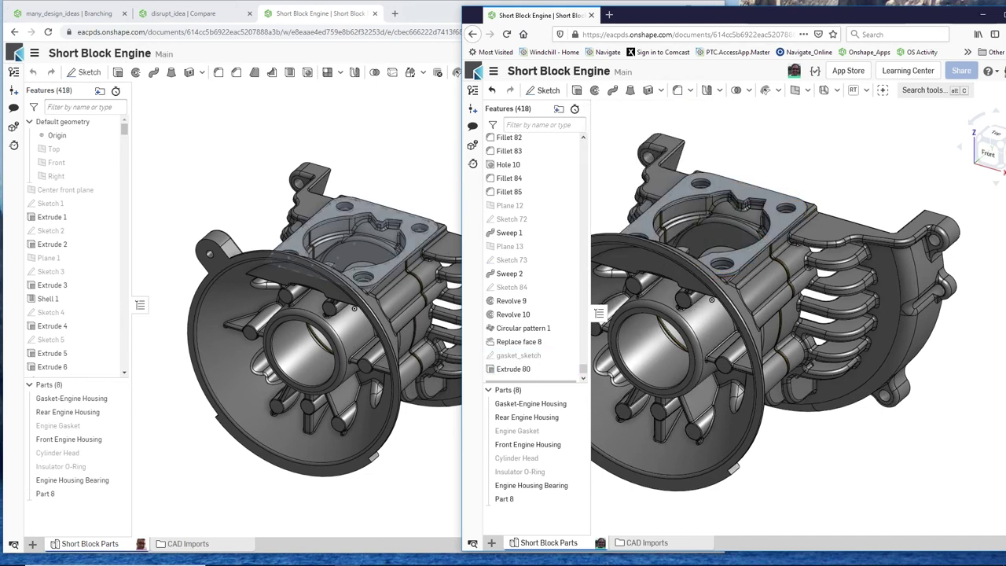
# Set Part 8's appearance to blue in the part appearances list
pyautogui.click(1005, 280)
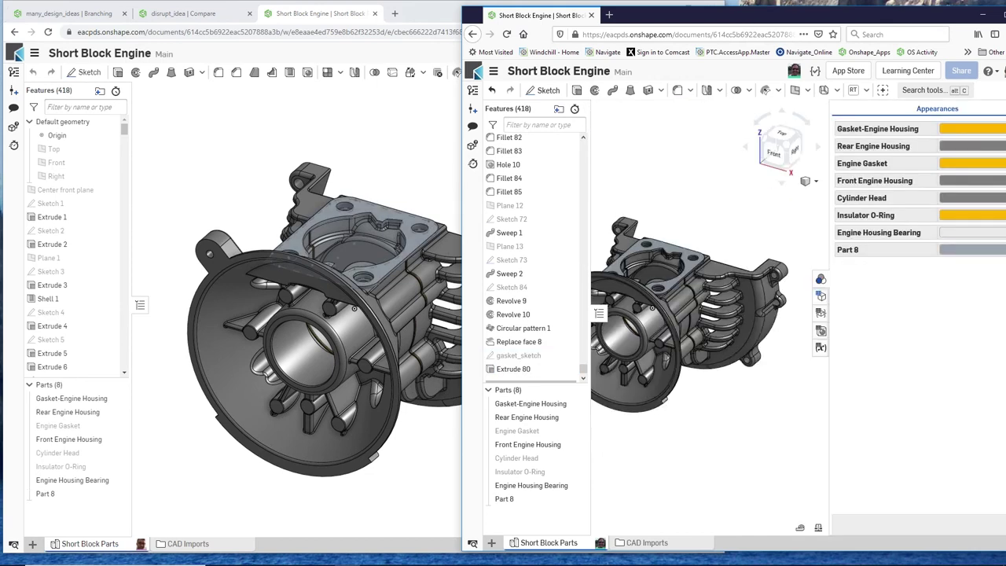
pyautogui.click(957, 252)
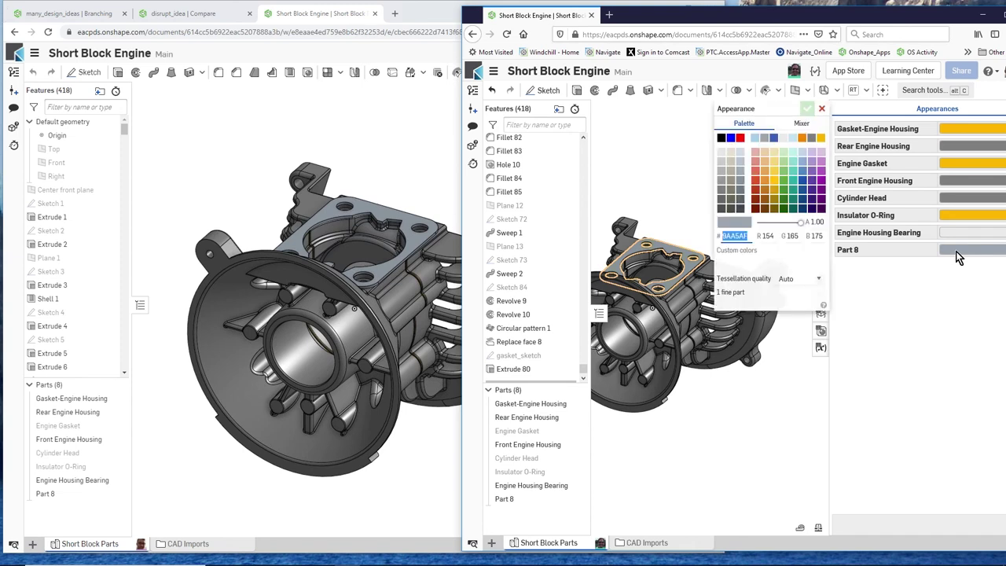
pyautogui.click(731, 139)
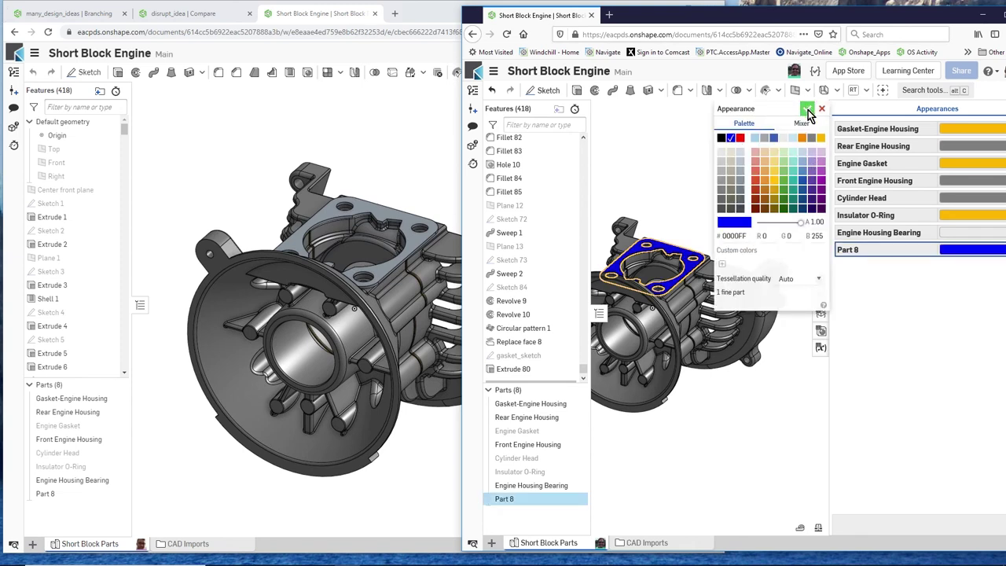
pyautogui.click(808, 109)
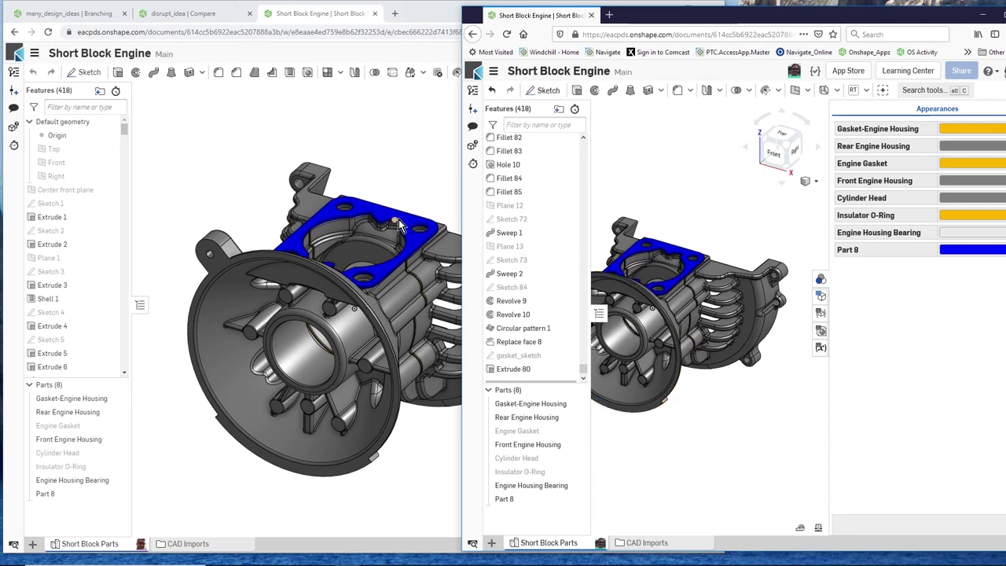
pyautogui.click(821, 279)
pyautogui.scroll(-3, 822, 307)
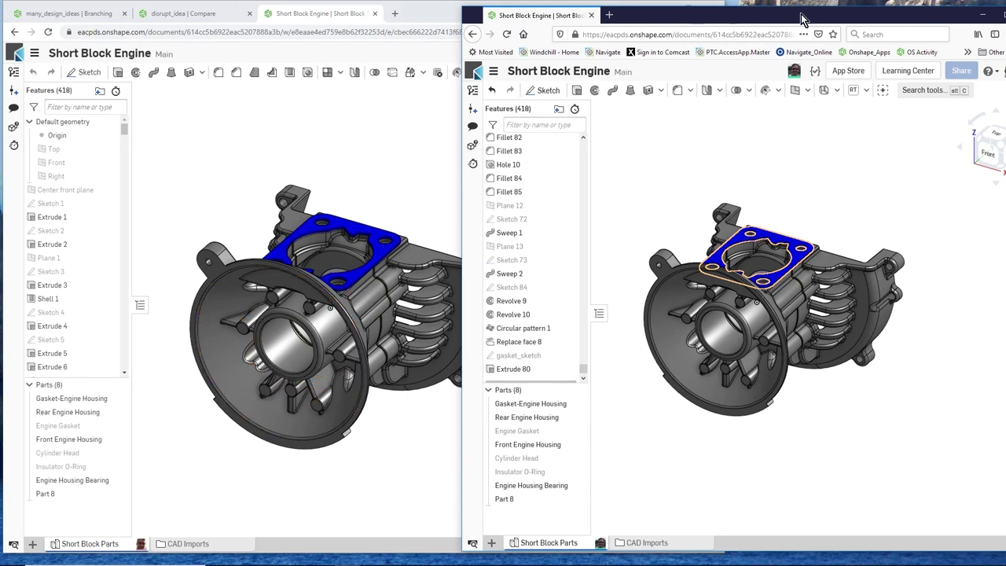
# Minimize Firefox, widen Chrome back out, and close the Short Block Engine tab
pyautogui.click(984, 16)
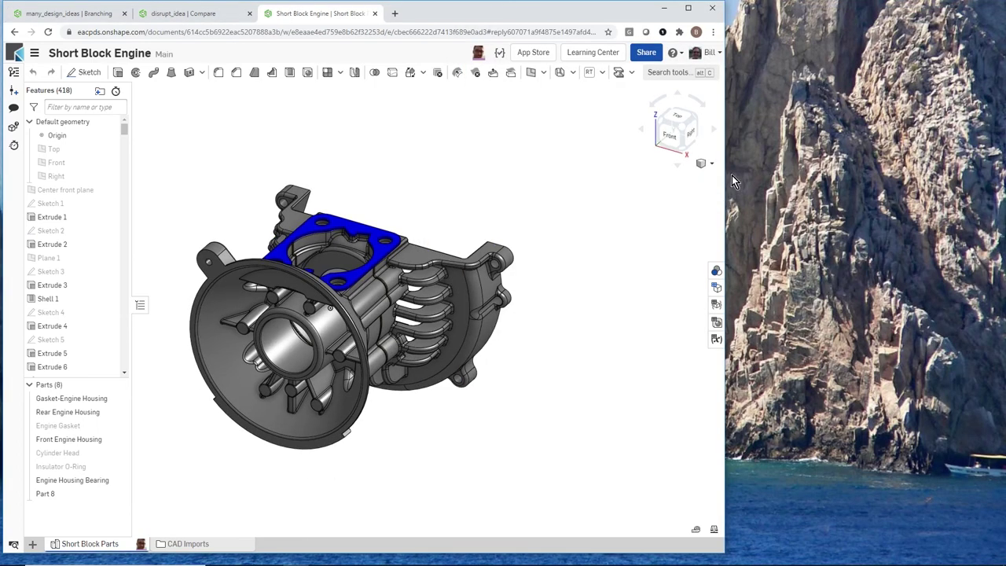
pyautogui.moveTo(724, 185); pyautogui.dragTo(997, 196)
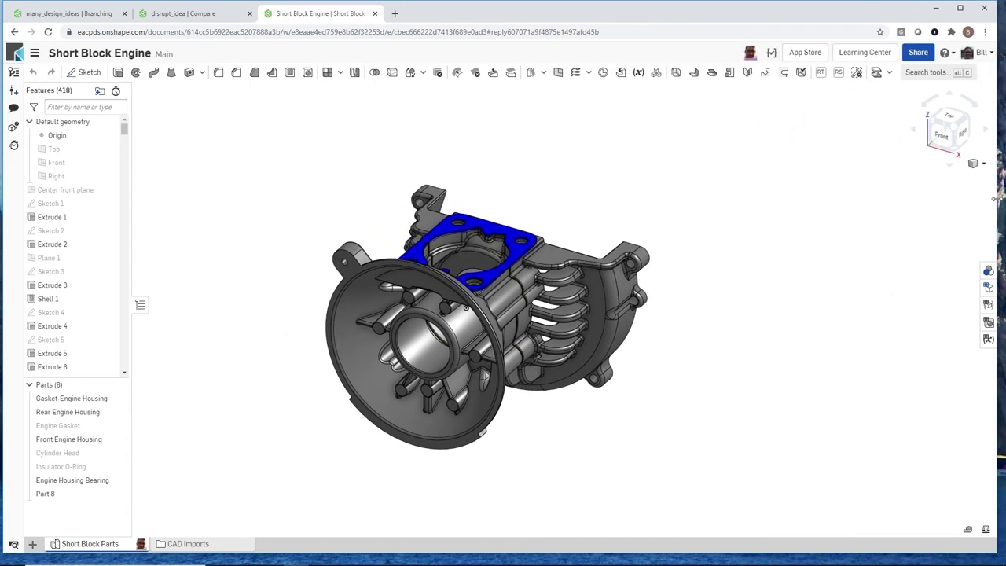
pyautogui.click(376, 14)
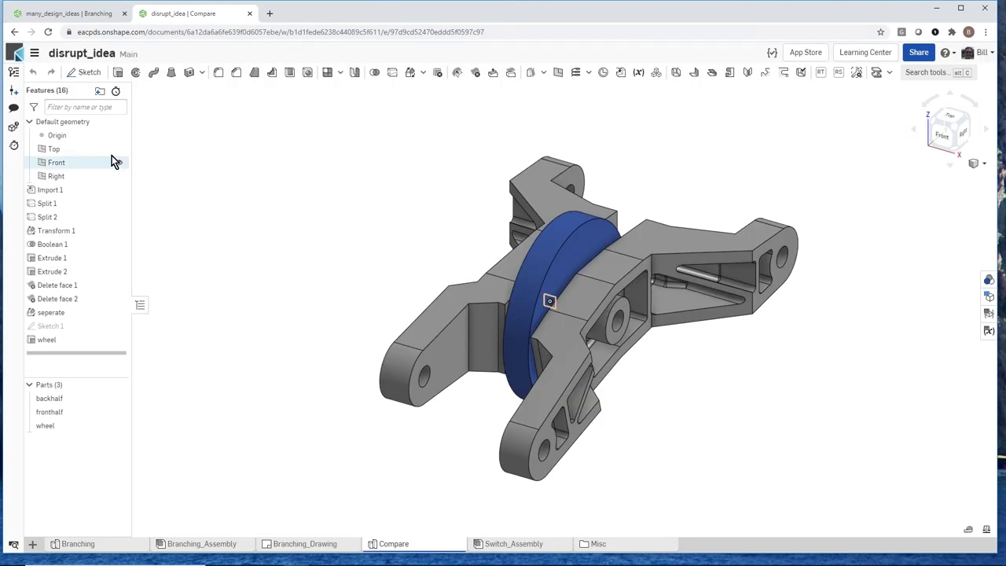
# Compare Main against V1's Import document change from the Versions and history panel
pyautogui.click(14, 73)
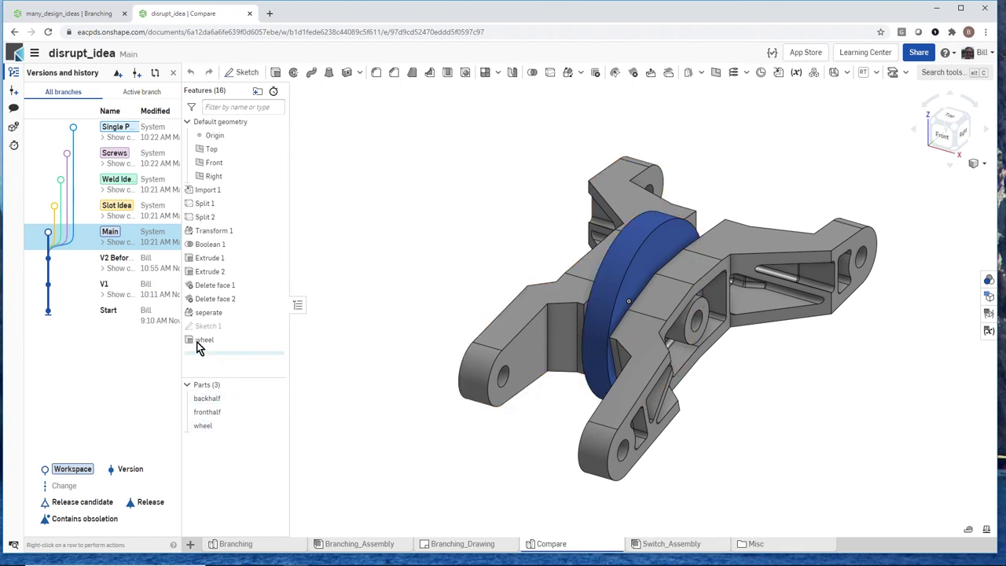
pyautogui.click(103, 295)
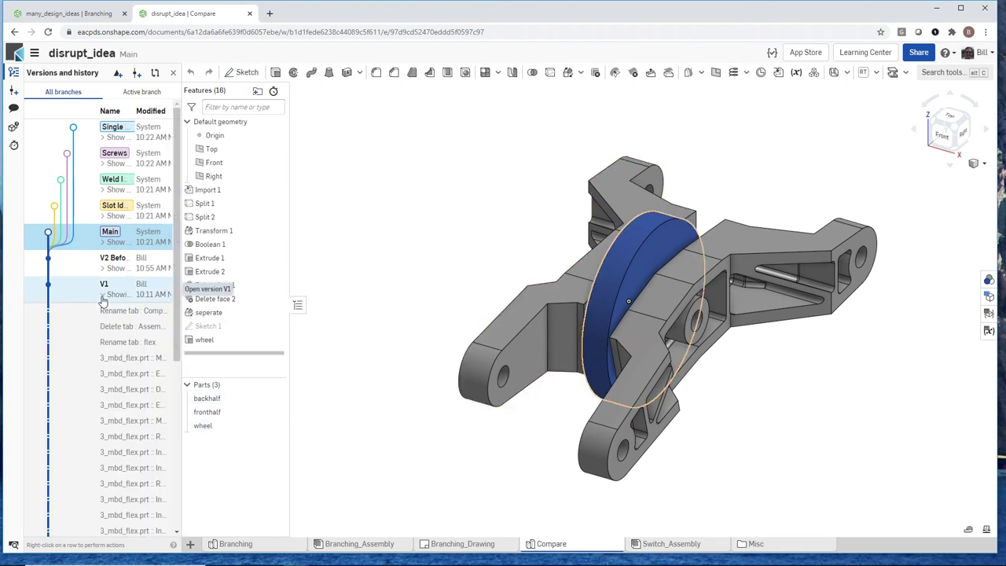
pyautogui.scroll(-5, 137, 448)
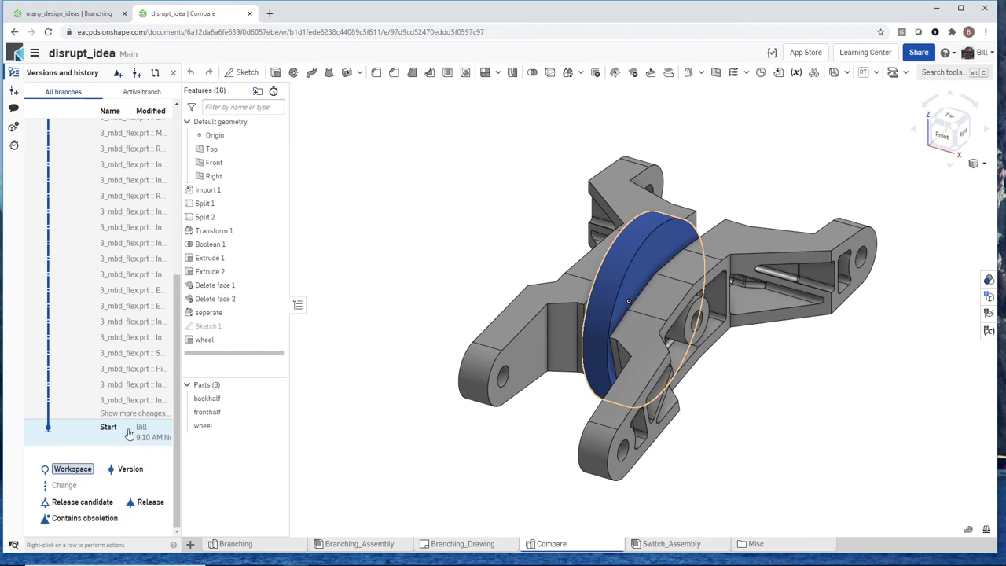
pyautogui.click(116, 415)
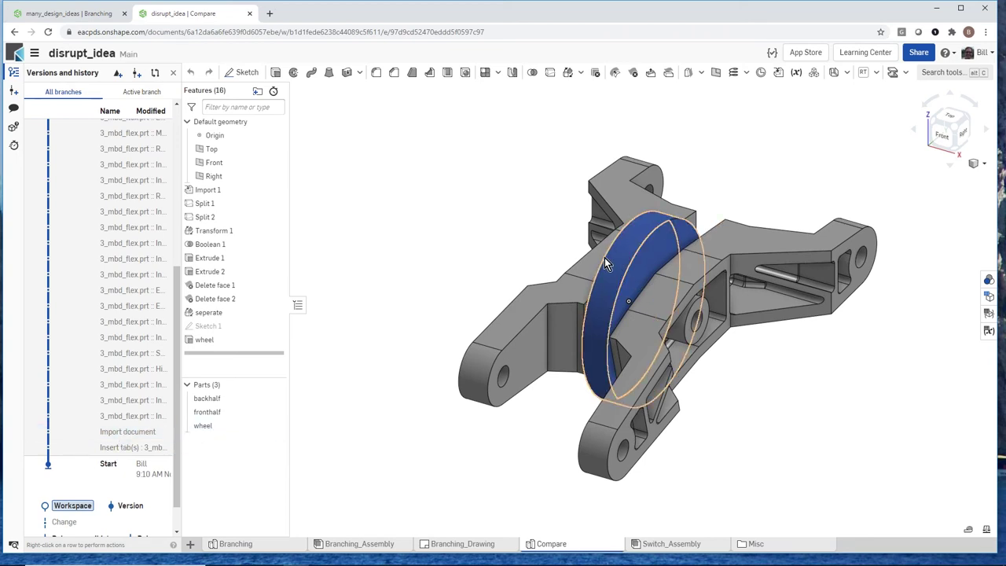
pyautogui.rightClick(146, 437)
pyautogui.click(164, 462)
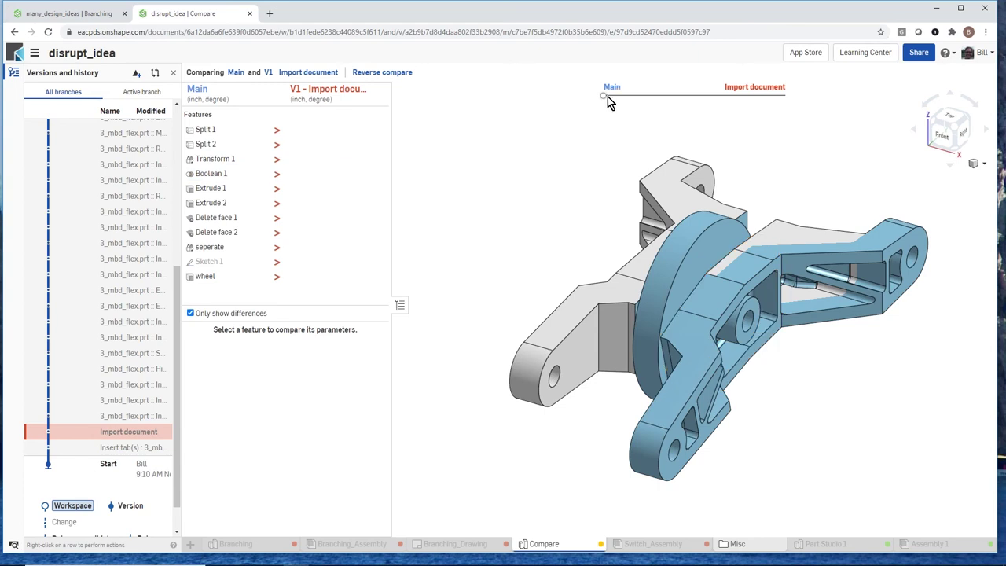
pyautogui.moveTo(606, 100); pyautogui.dragTo(786, 102)
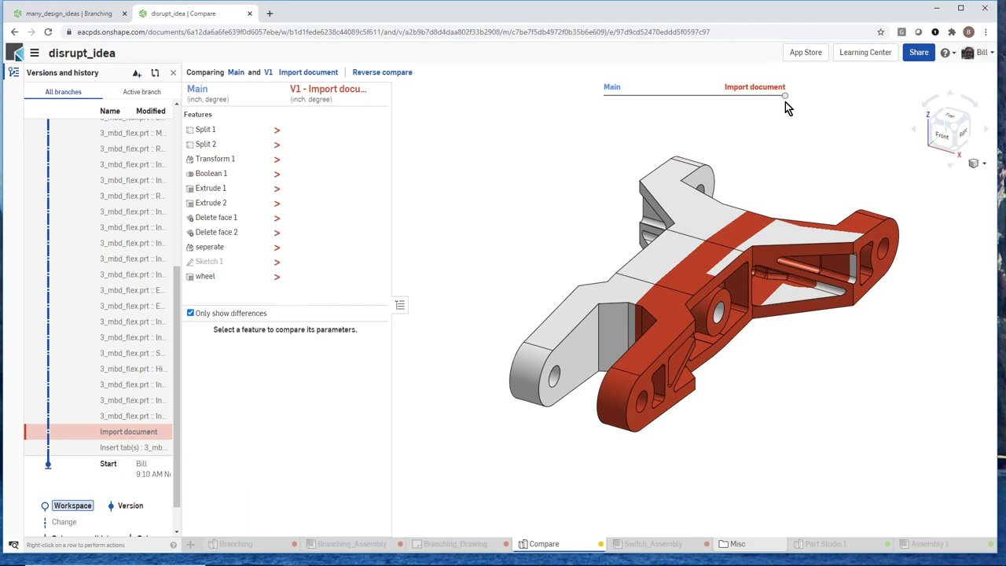
pyautogui.moveTo(785, 102); pyautogui.dragTo(606, 91)
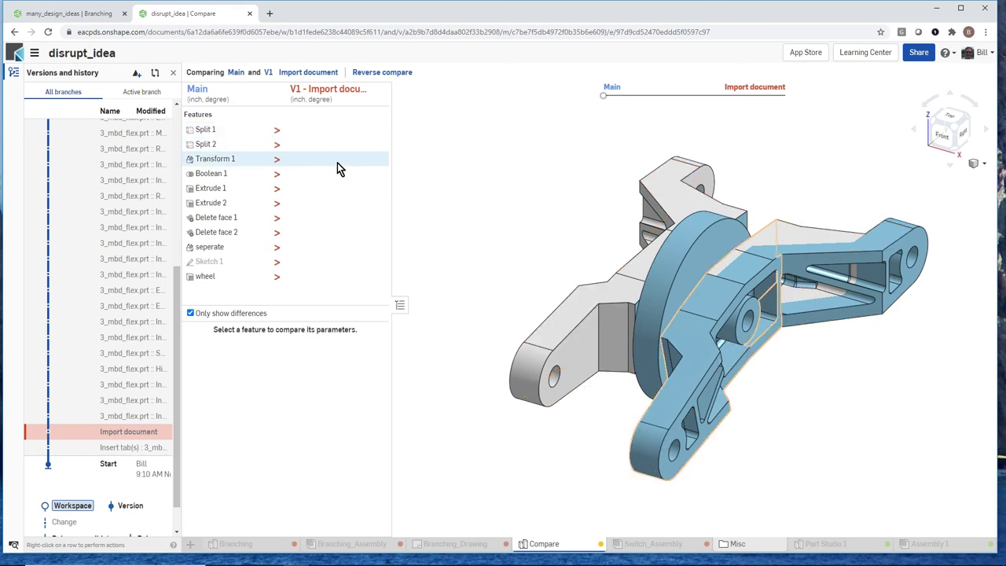
# Close the disrupt_idea compare tab and show many_design_ideas' versions and history
pyautogui.click(250, 14)
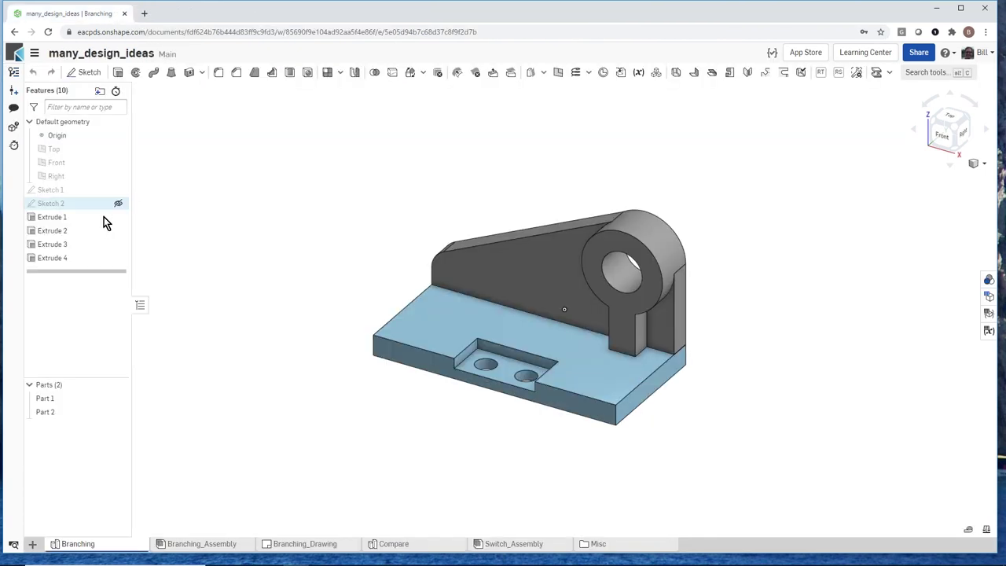
pyautogui.click(14, 73)
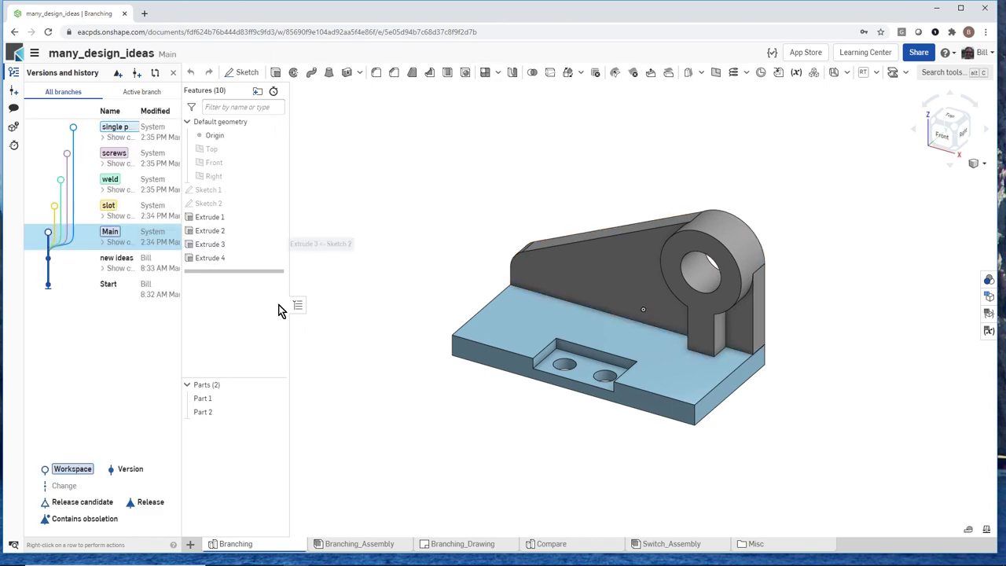
pyautogui.moveTo(464, 407); pyautogui.dragTo(509, 353, button='right')
pyautogui.scroll(5, 550, 385)
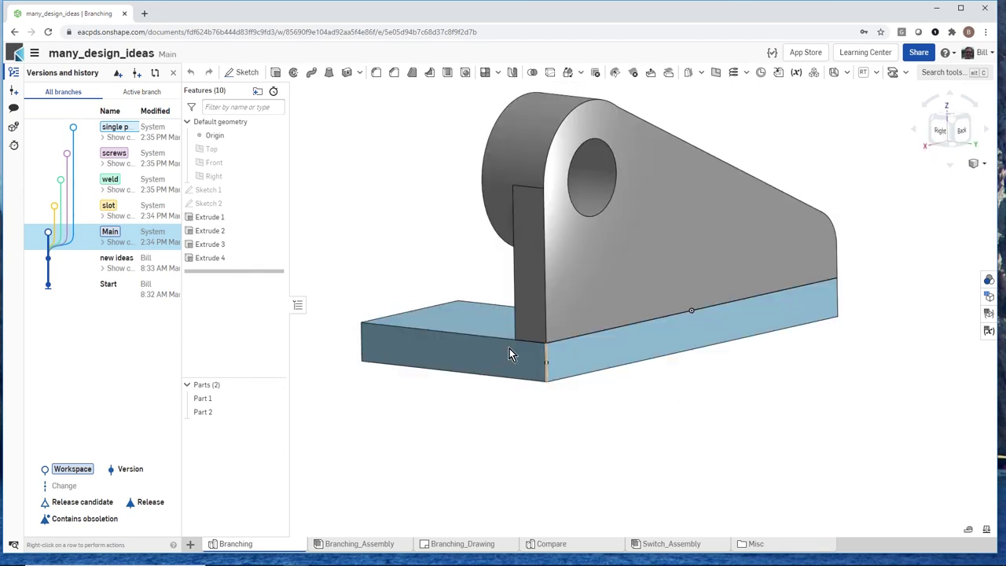
# Browse the single part, screws and weld workspaces, orbiting each part
pyautogui.click(118, 129)
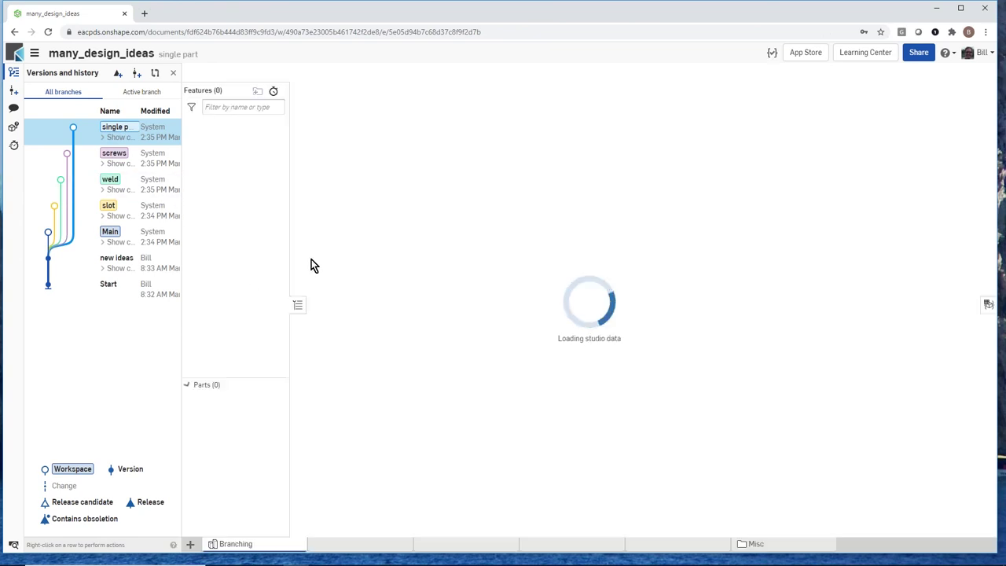
pyautogui.moveTo(432, 311); pyautogui.dragTo(363, 313, button='right')
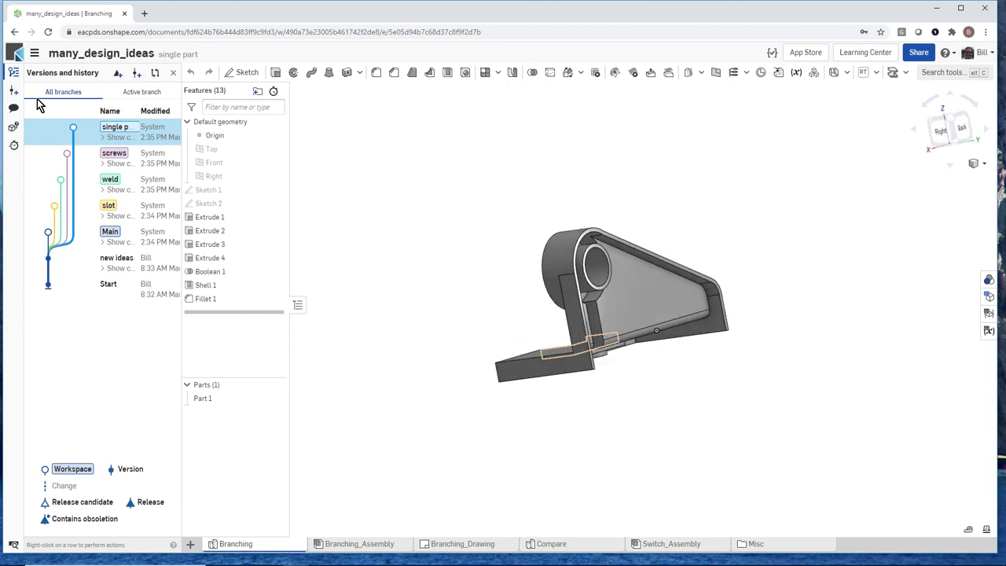
pyautogui.click(118, 156)
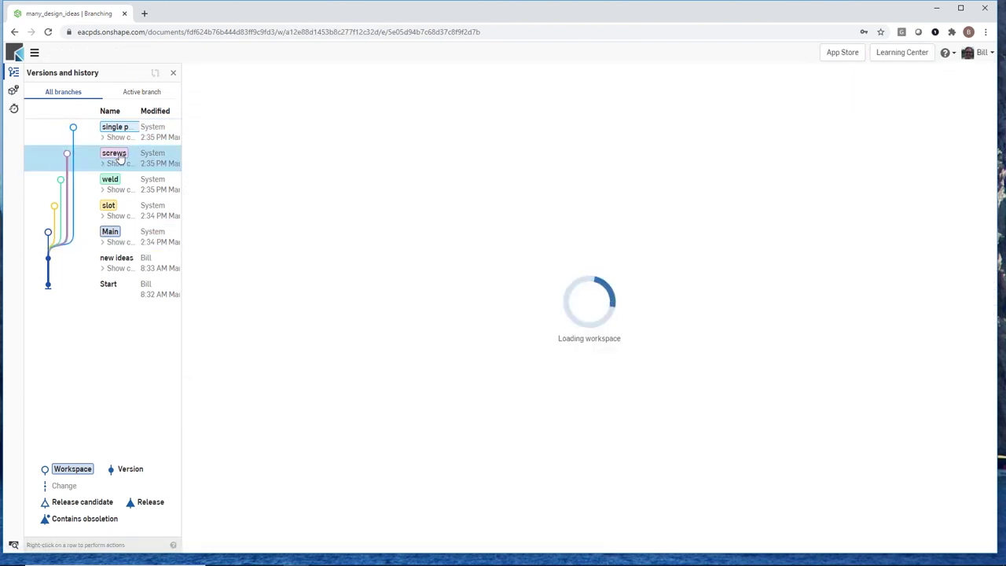
pyautogui.moveTo(408, 275); pyautogui.dragTo(336, 247, button='right')
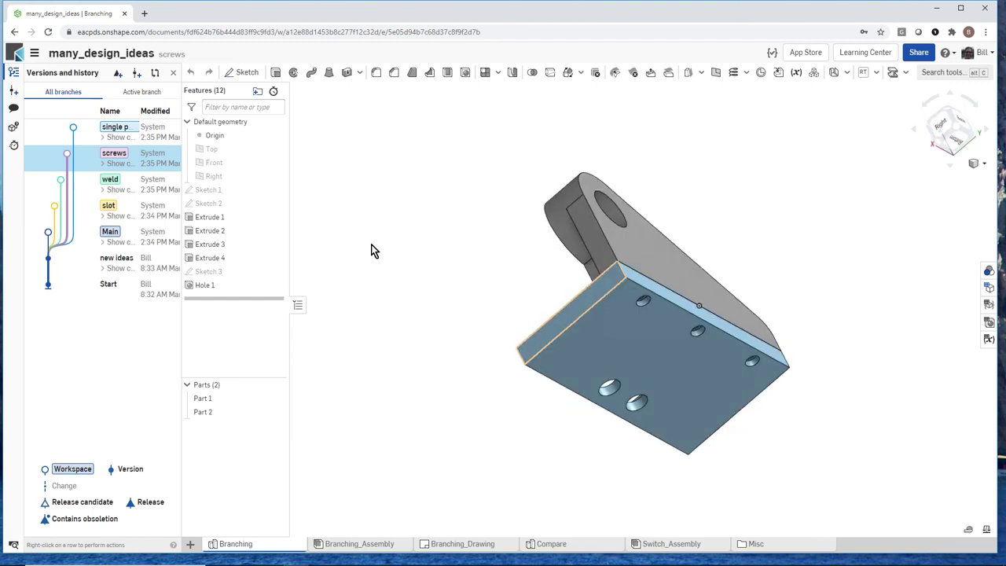
pyautogui.click(115, 182)
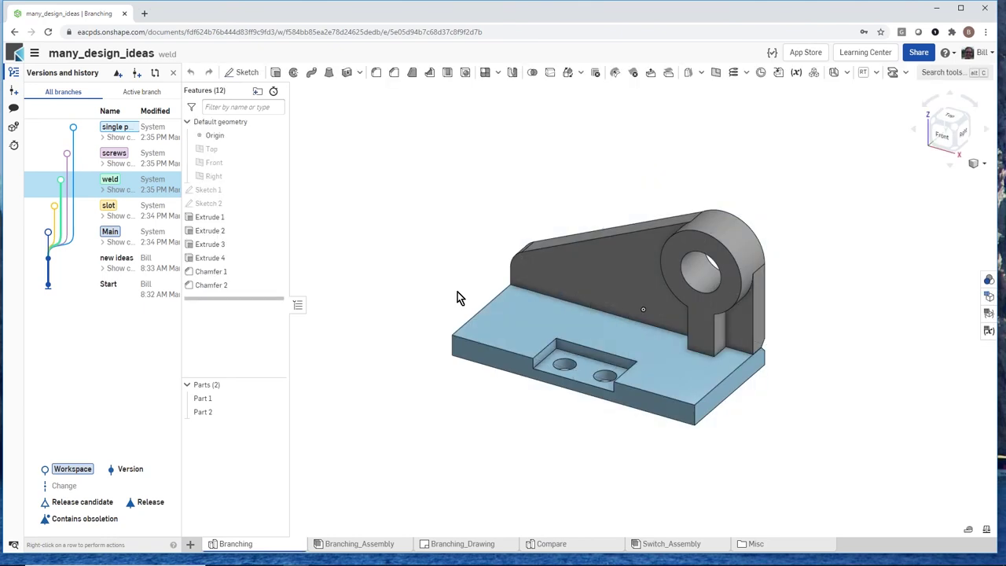
pyautogui.moveTo(446, 288)
pyautogui.mouseDown(button='right')
pyautogui.moveTo(385, 267)
pyautogui.moveTo(400, 299)
pyautogui.moveTo(458, 294)
pyautogui.mouseUp(button='right')
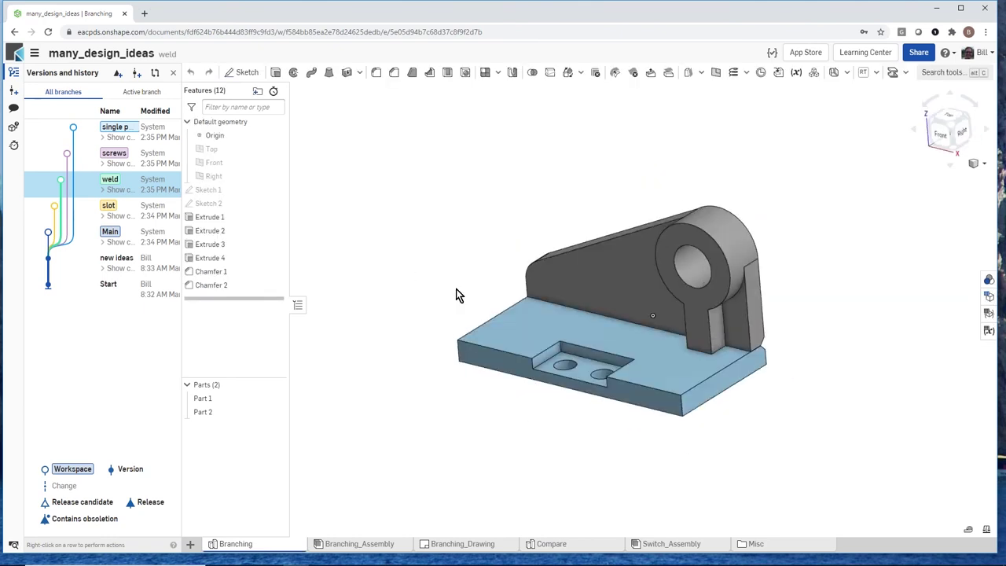
# Inspect the weld part, then close many_design_ideas from the main menu
pyautogui.rightClick(127, 177)
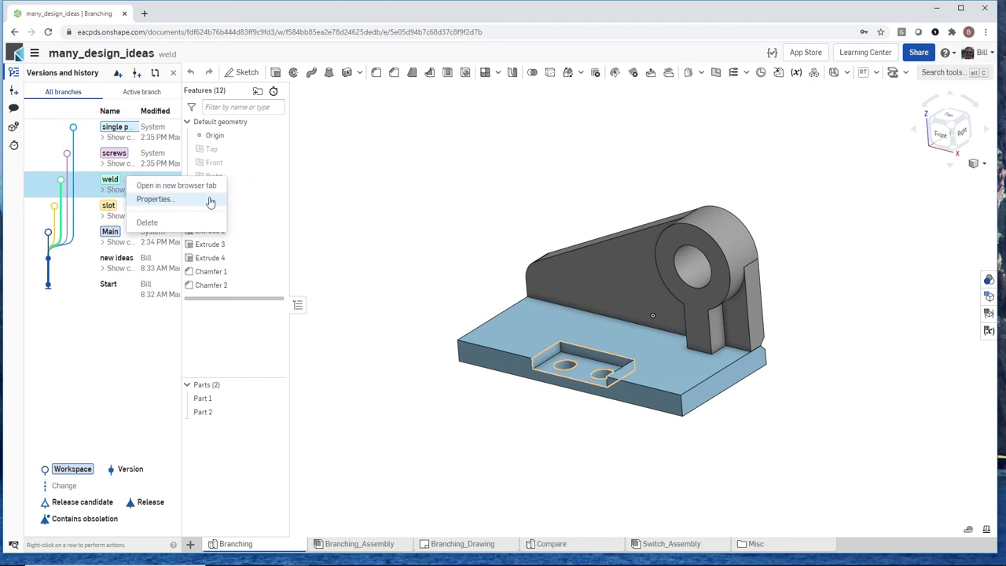
pyautogui.click(392, 189)
pyautogui.moveTo(598, 308)
pyautogui.mouseDown(button='right')
pyautogui.moveTo(531, 302)
pyautogui.moveTo(602, 307)
pyautogui.moveTo(629, 293)
pyautogui.moveTo(603, 307)
pyautogui.mouseUp(button='right')
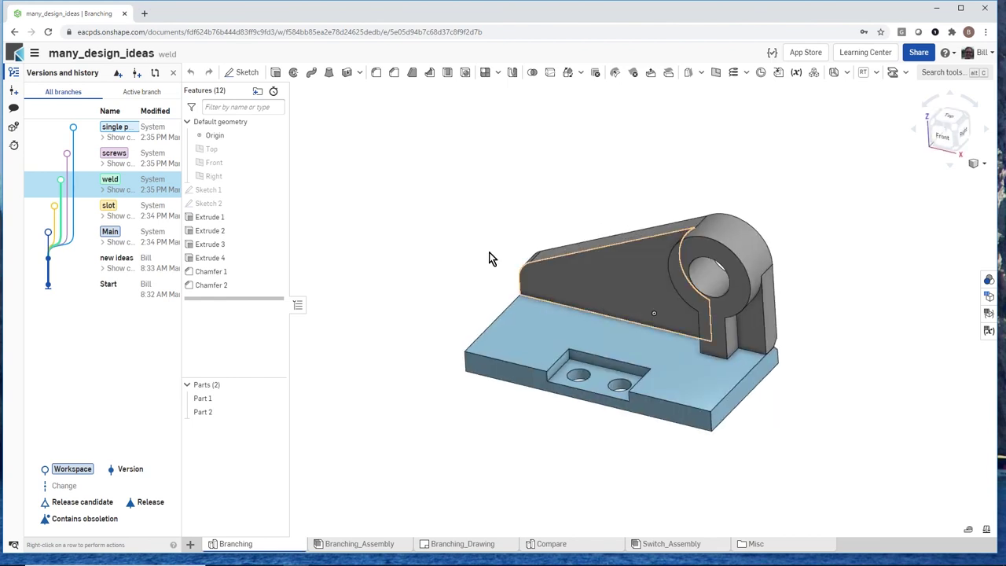
pyautogui.click(35, 53)
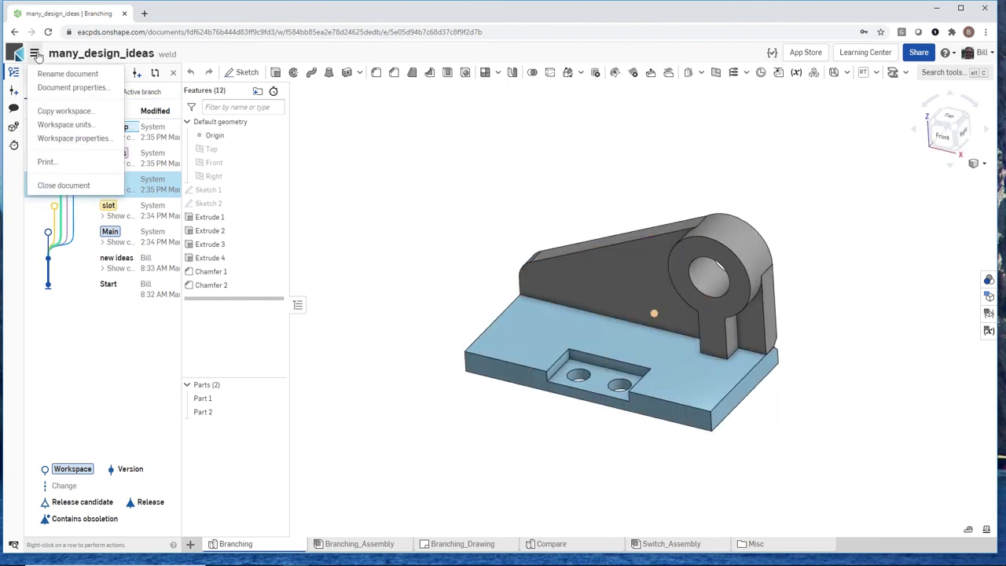
pyautogui.click(64, 186)
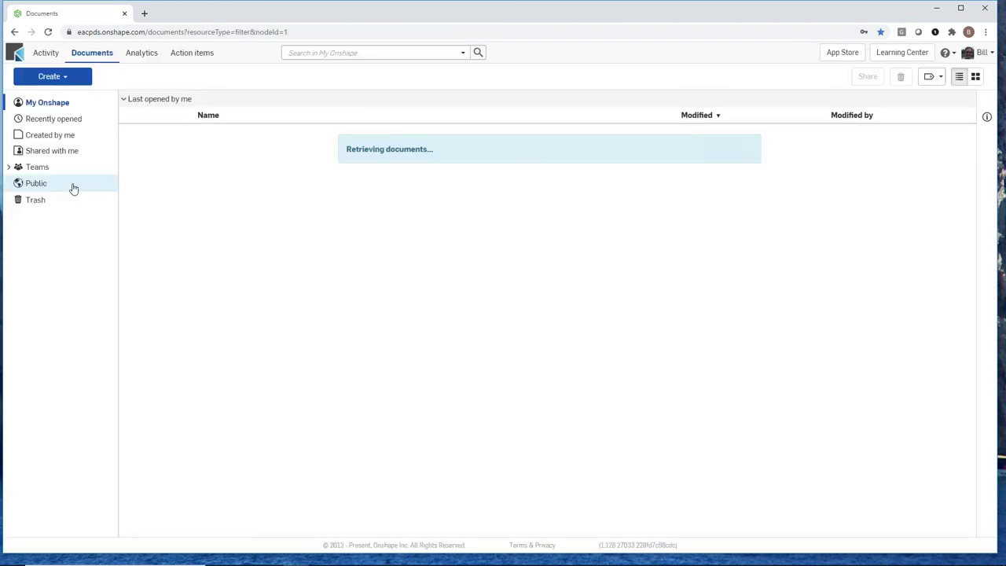
# Create a new blank document named asdf
pyautogui.click(50, 76)
pyautogui.click(51, 97)
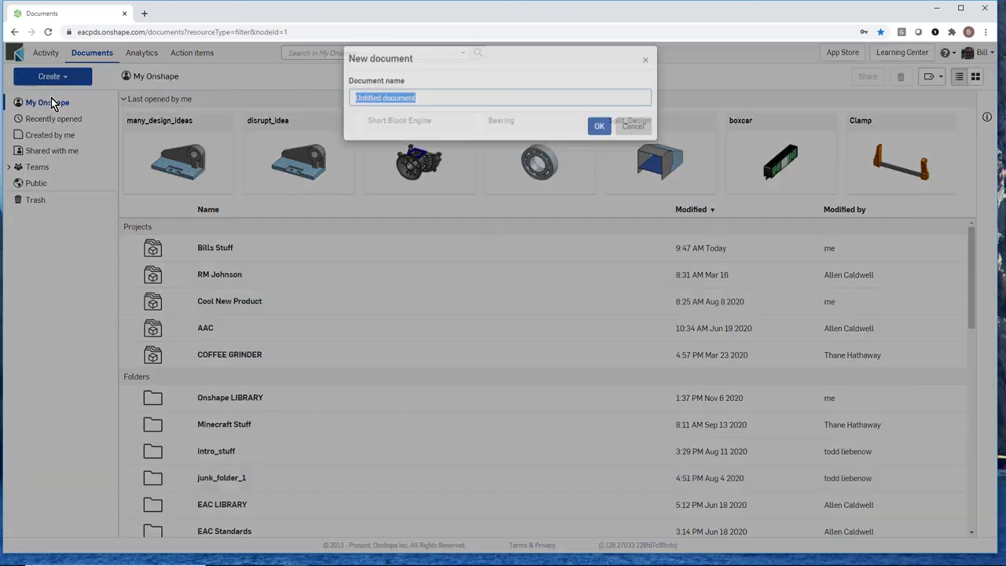
pyautogui.write('rod')
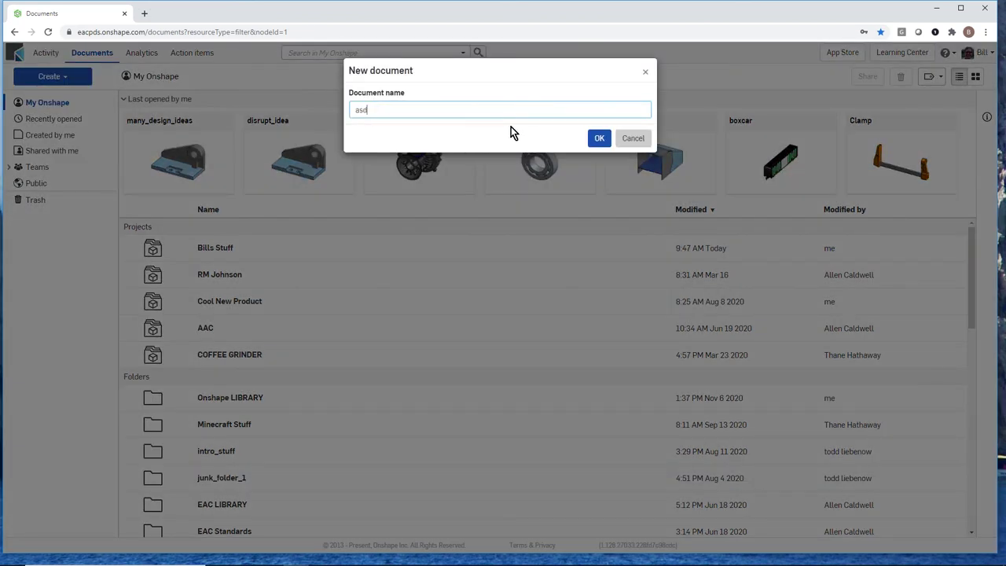
pyautogui.press('Return')
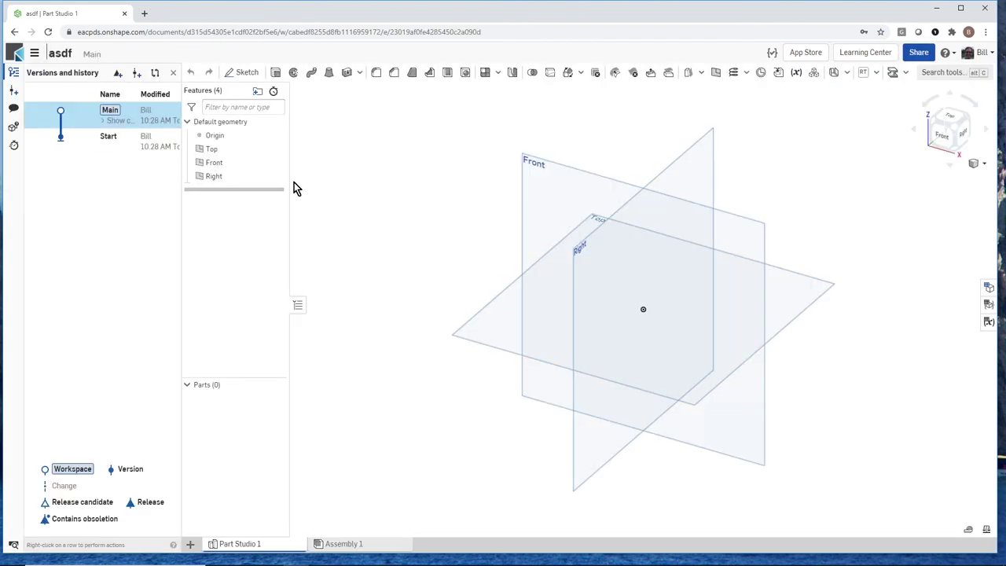
# Cancel the plane-less sketch and reorient the view of the default planes
pyautogui.click(241, 72)
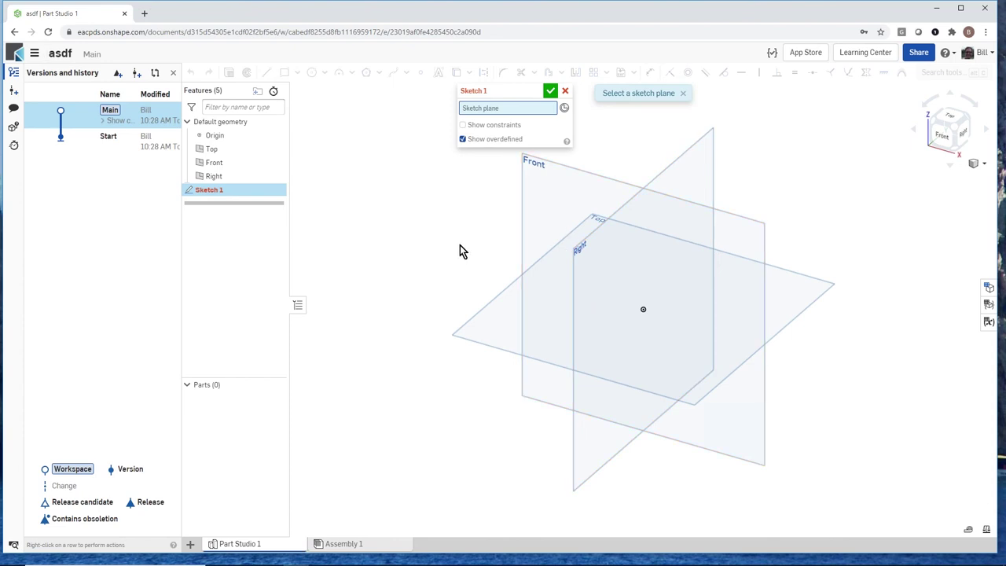
pyautogui.click(565, 92)
pyautogui.scroll(-4, 420, 309)
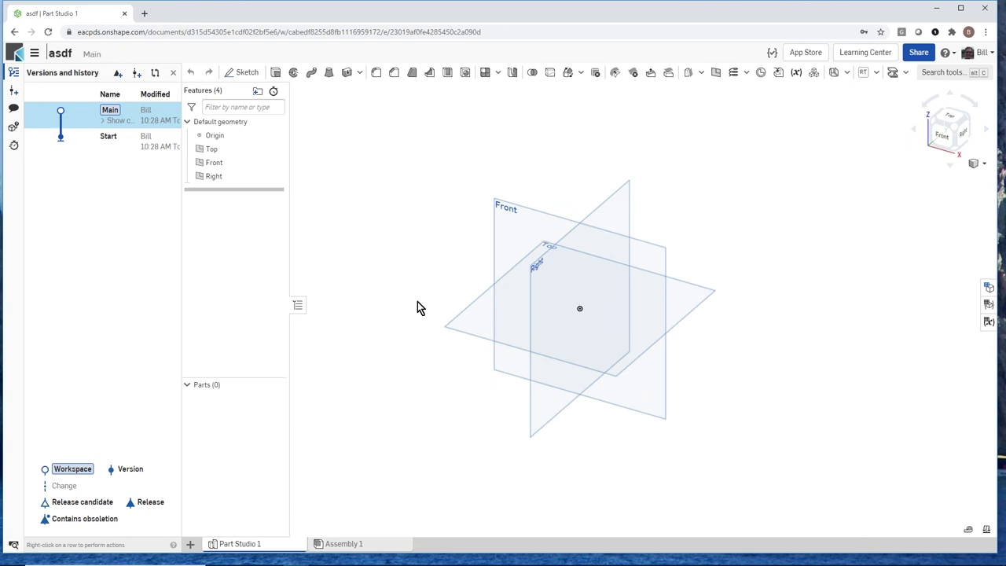
pyautogui.moveTo(546, 348); pyautogui.dragTo(527, 362, button='right')
pyautogui.scroll(-2, 495, 348)
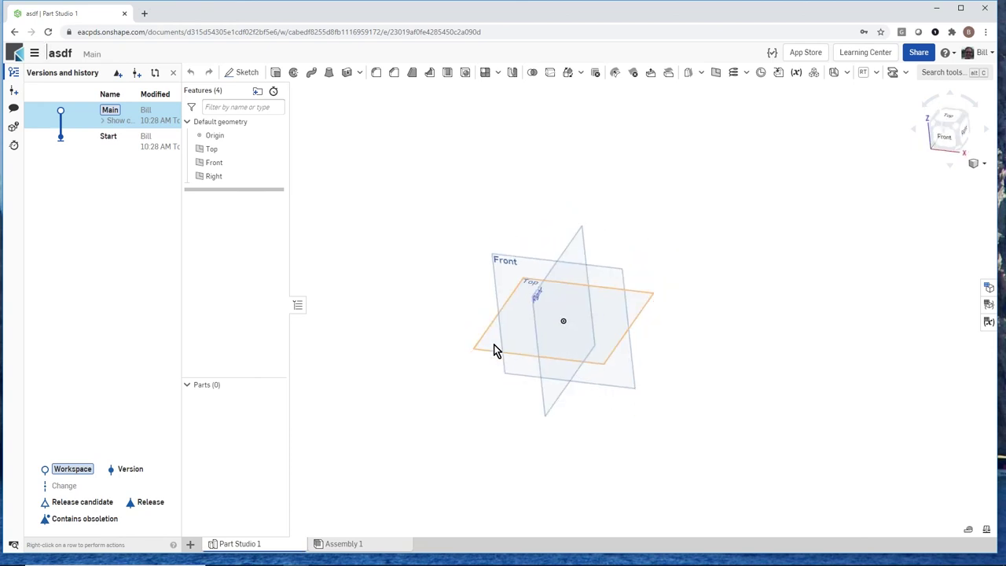
# Sketch a centre-point rectangle from the origin on the Top plane
pyautogui.click(535, 292)
pyautogui.click(242, 73)
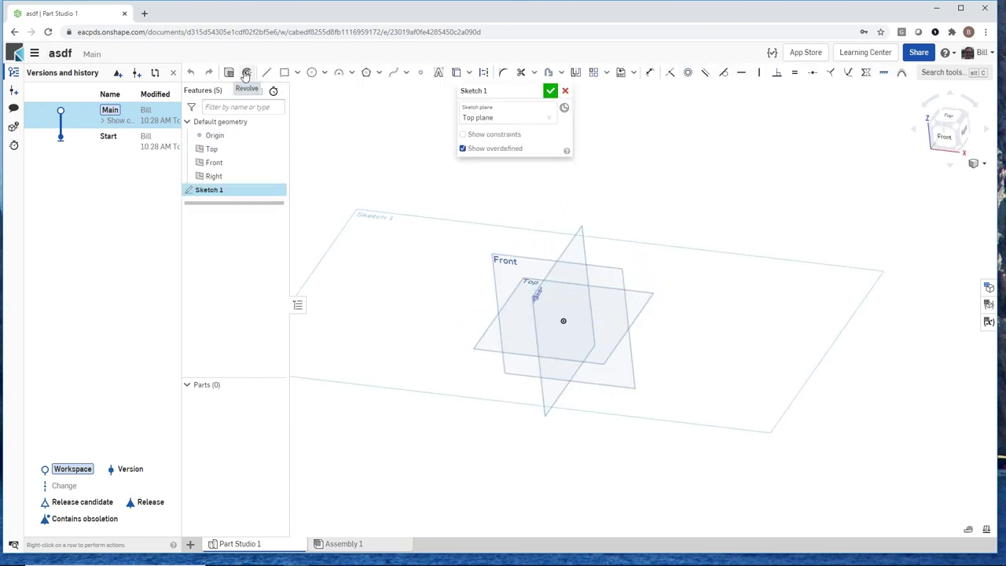
pyautogui.click(297, 74)
pyautogui.click(303, 110)
pyautogui.click(563, 322)
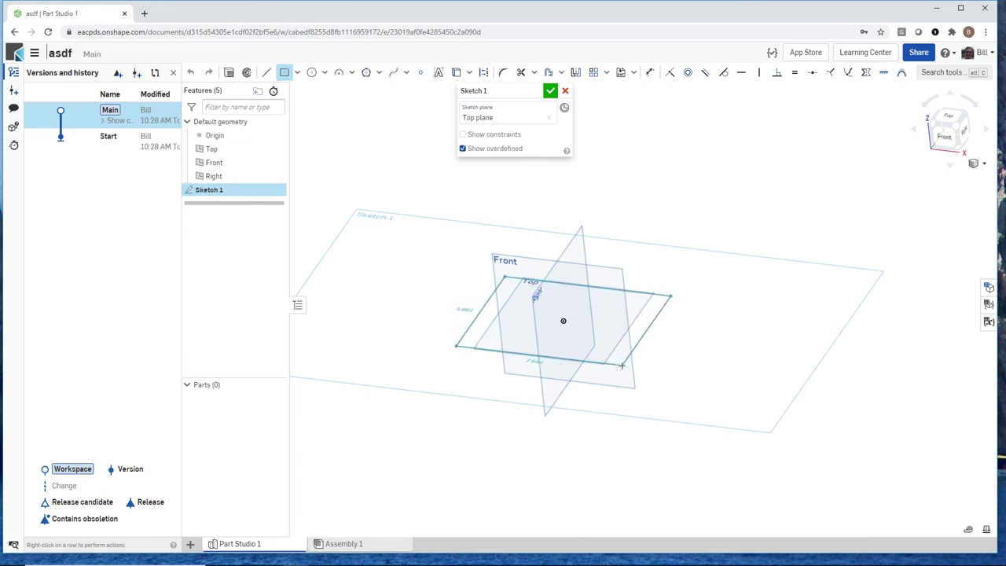
pyautogui.click(621, 364)
pyautogui.click(550, 90)
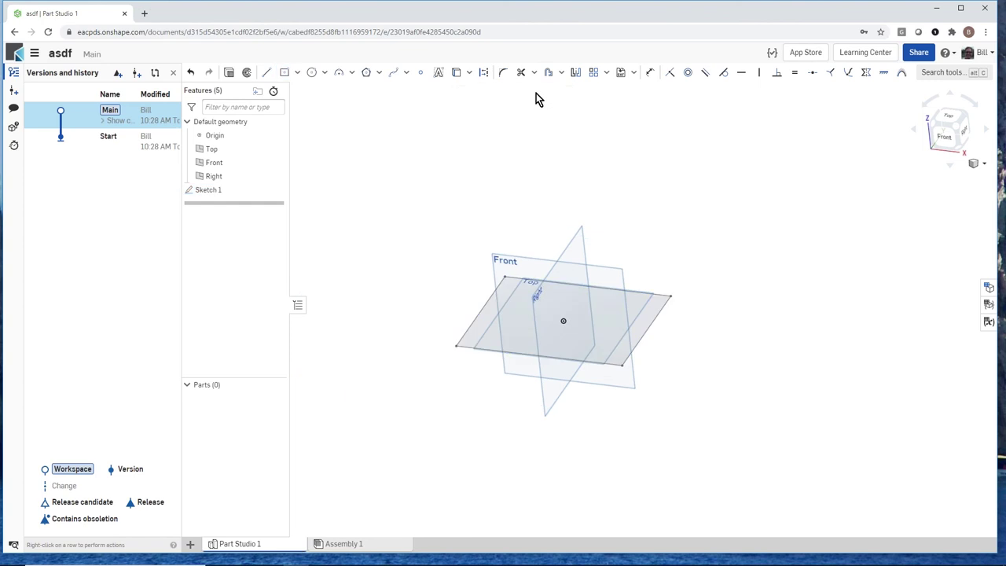
pyautogui.click(276, 74)
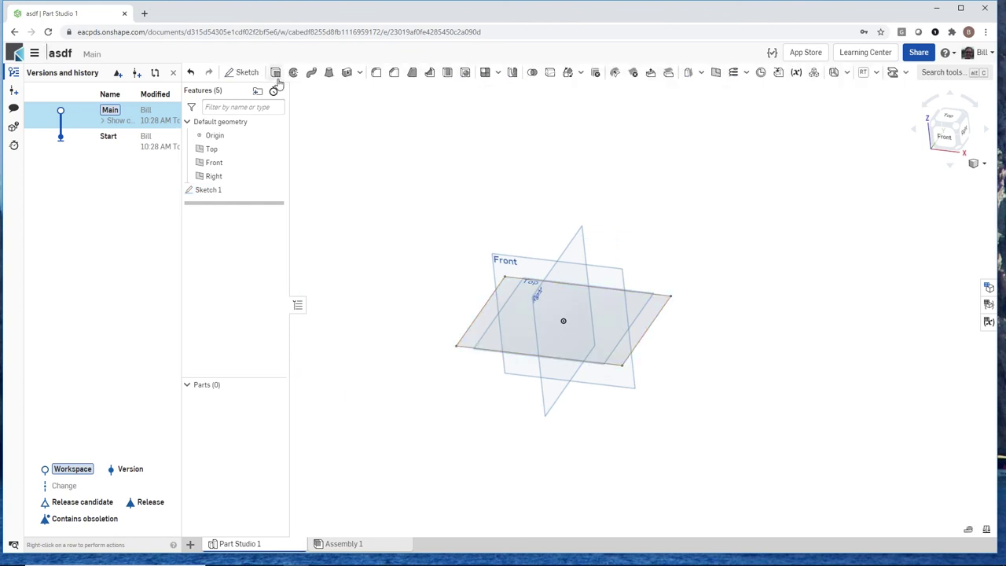
# Extrude the rectangle into a solid block 1.6 in tall
pyautogui.click(483, 322)
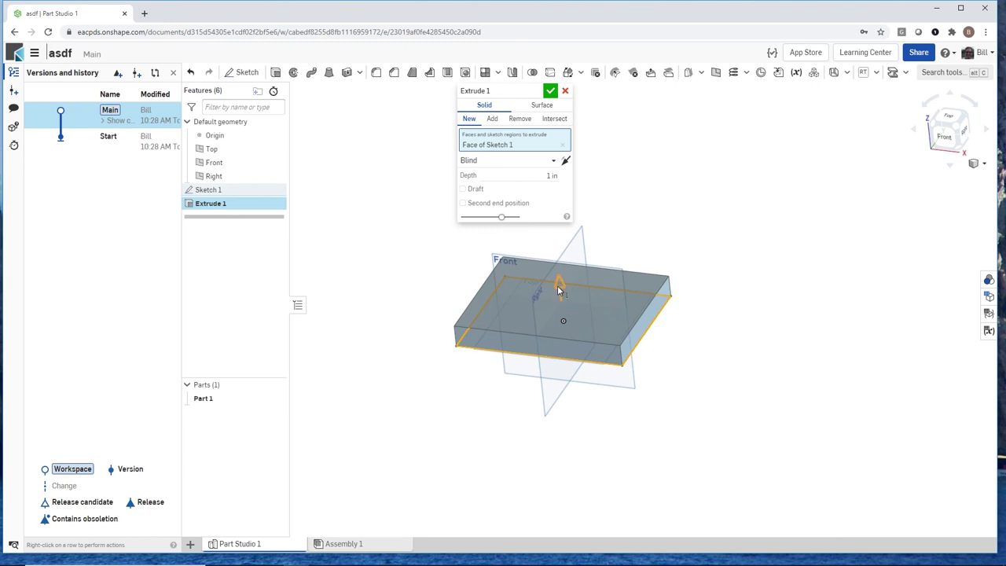
pyautogui.moveTo(555, 280); pyautogui.dragTo(558, 269)
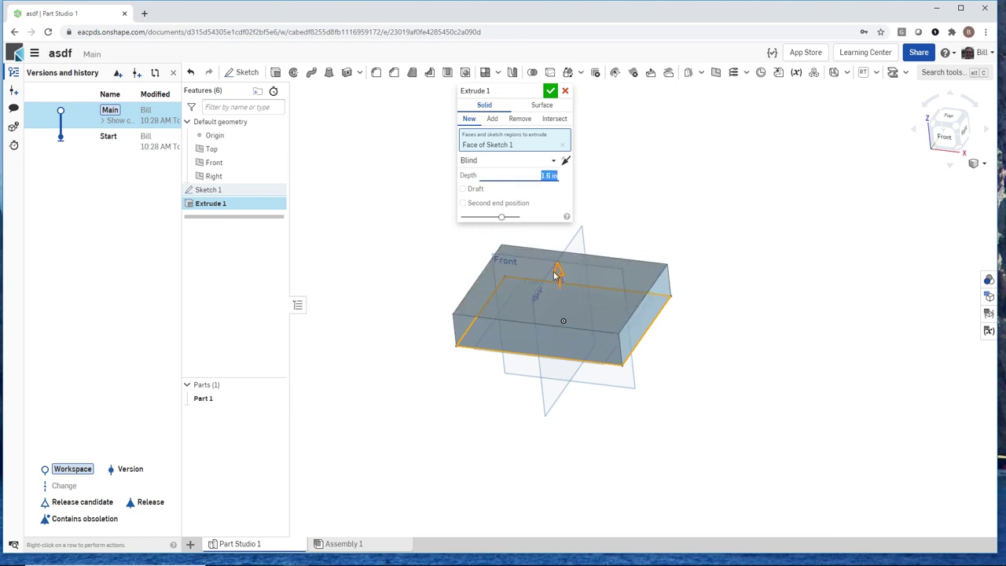
pyautogui.click(550, 91)
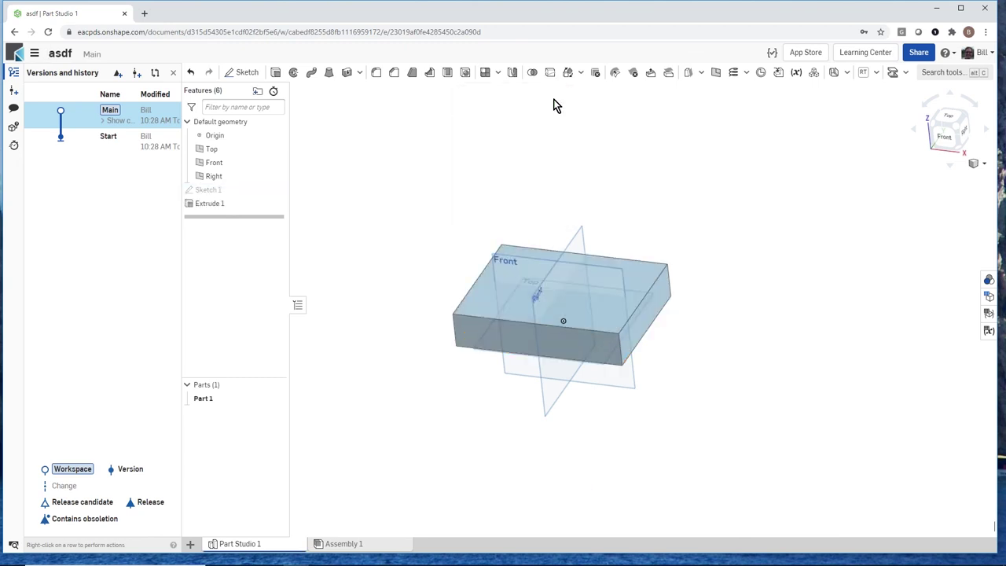
# Chamfer the block's top edges by 0.2 in and hide the reference planes
pyautogui.click(503, 299)
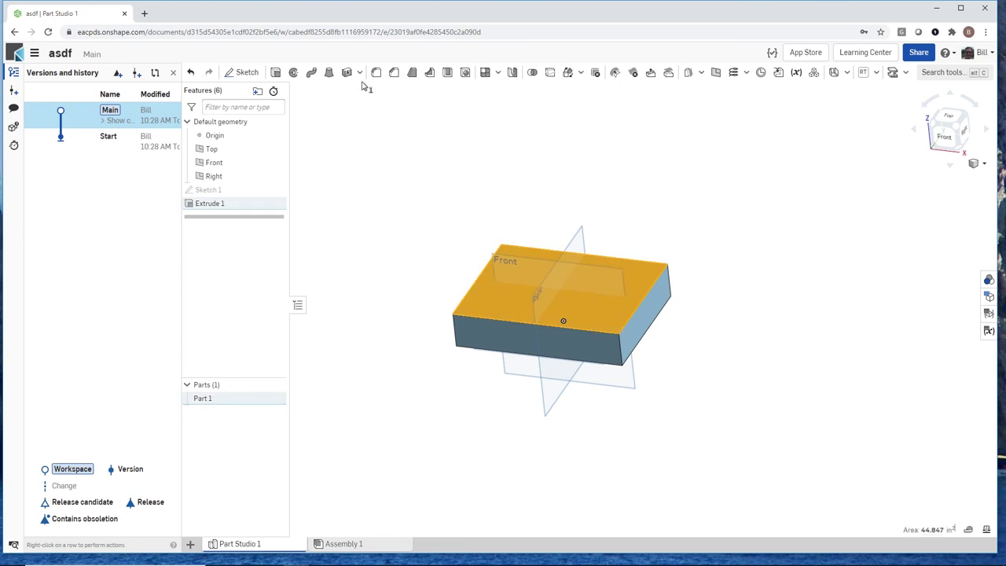
pyautogui.click(394, 73)
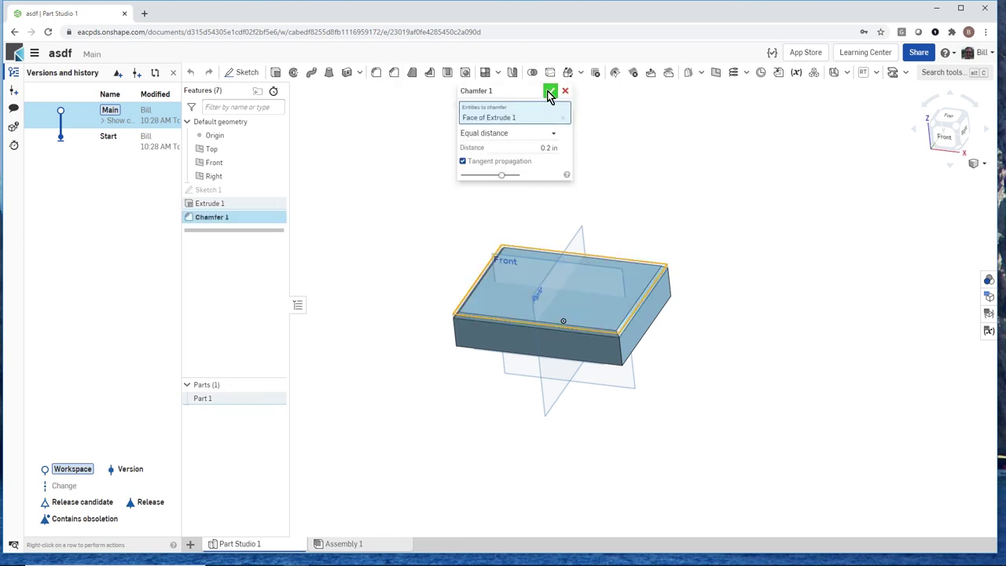
pyautogui.click(551, 92)
pyautogui.press('p')
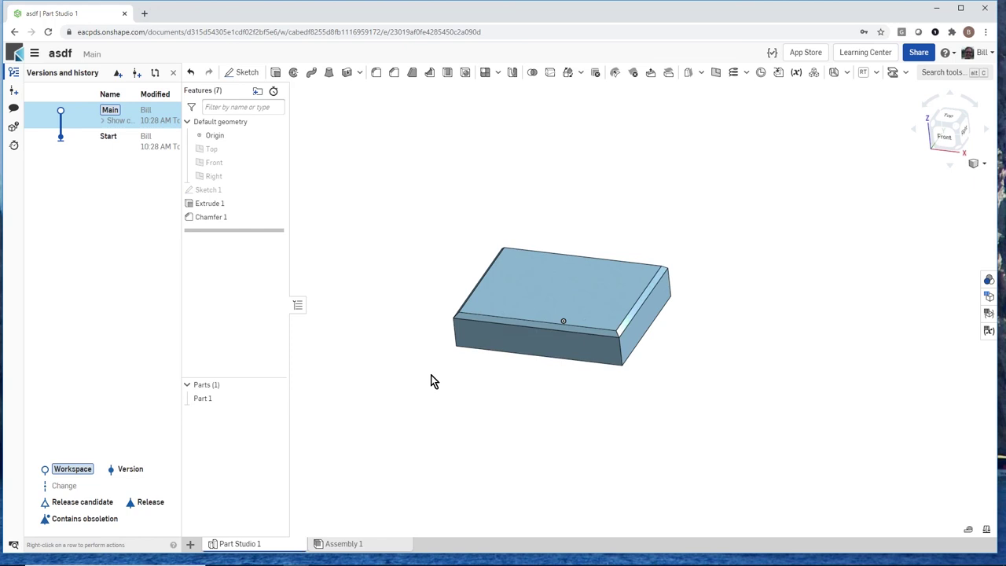
pyautogui.scroll(3, 503, 315)
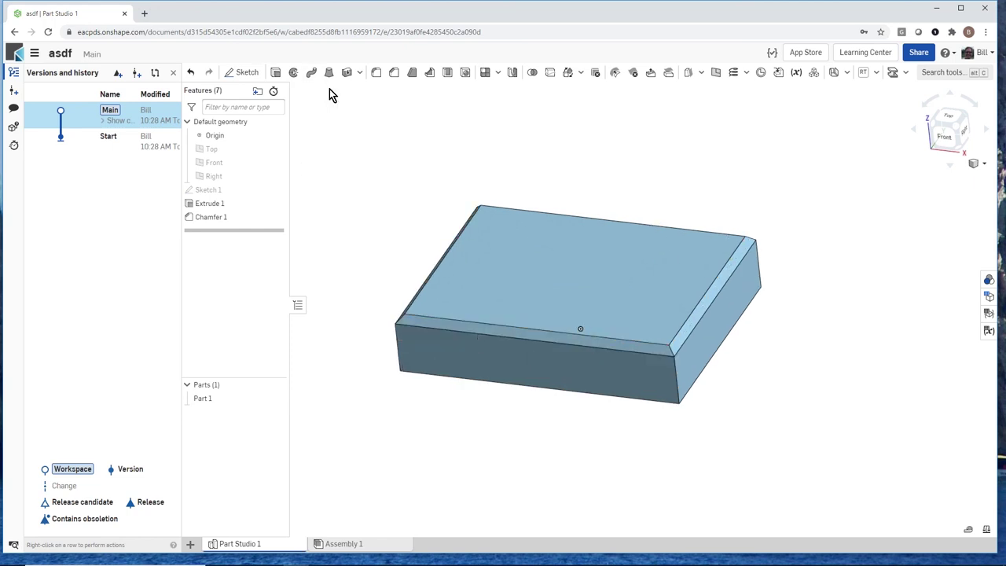
# Add a hole at the centre point of the top face
pyautogui.click(465, 74)
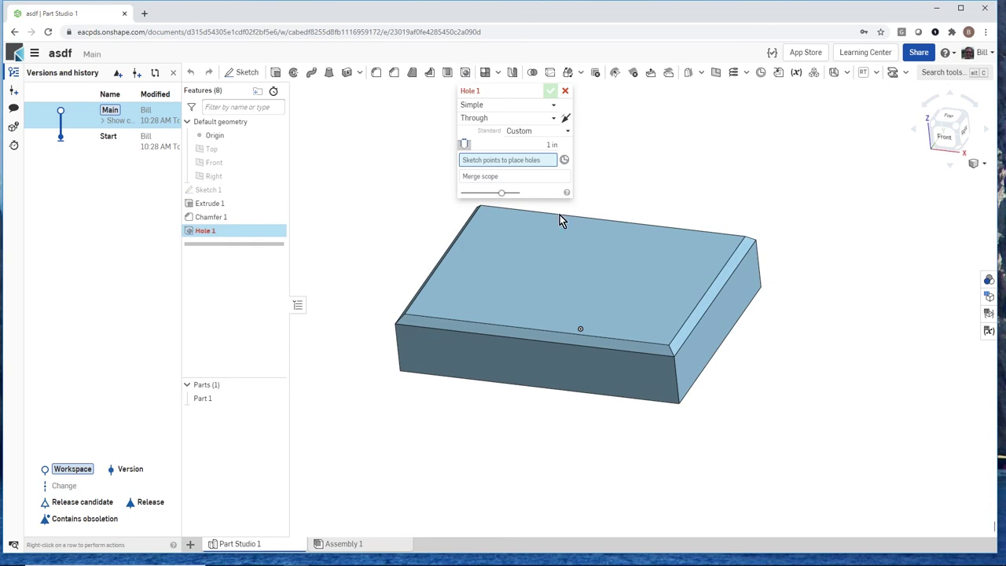
pyautogui.click(565, 161)
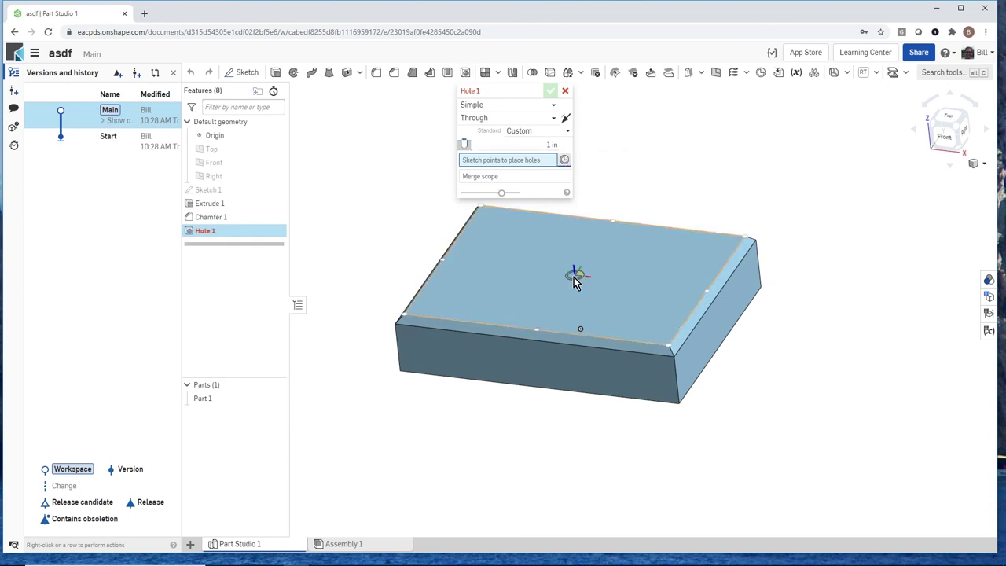
pyautogui.click(575, 279)
pyautogui.click(549, 92)
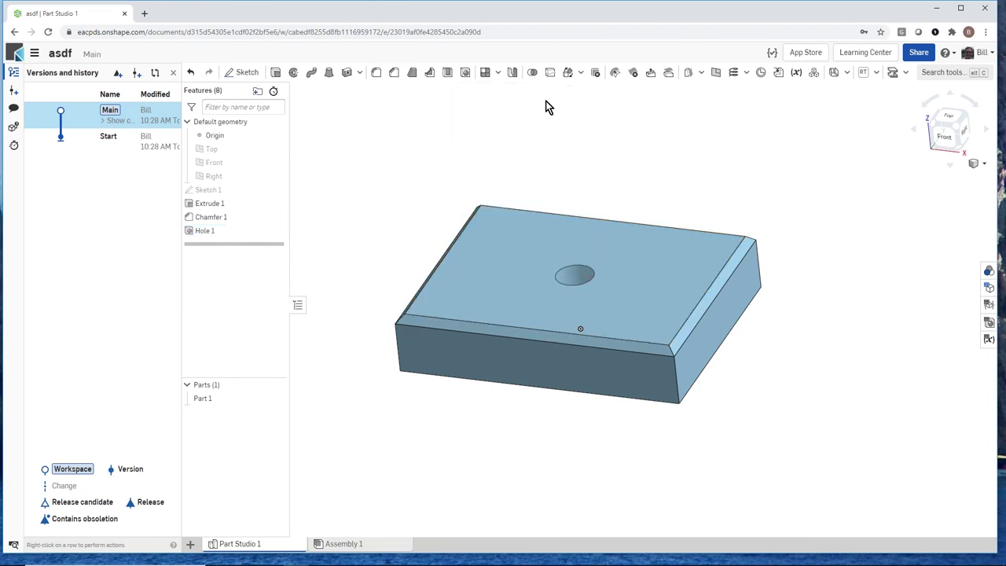
pyautogui.moveTo(532, 246); pyautogui.dragTo(452, 193, button='right')
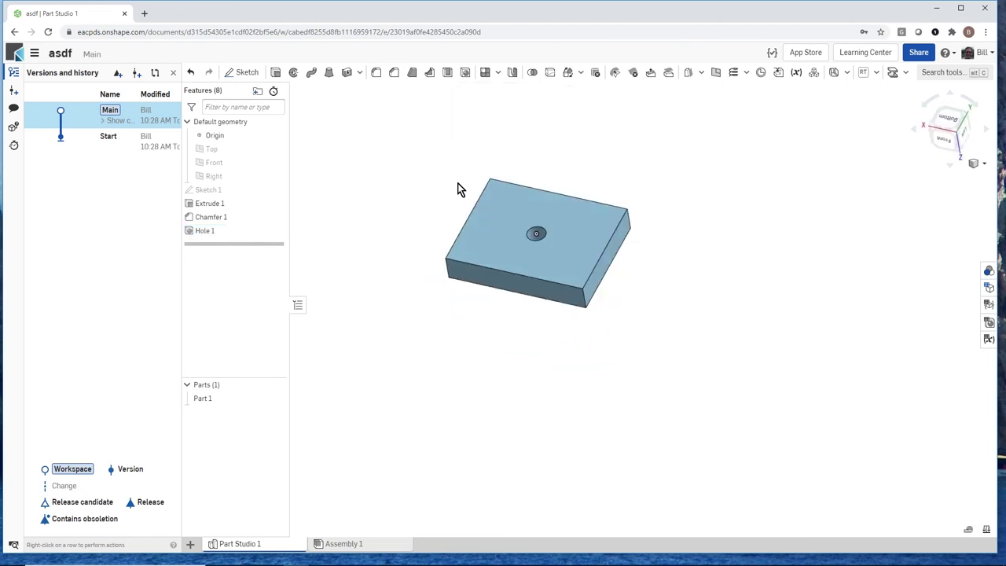
pyautogui.scroll(4, 557, 205)
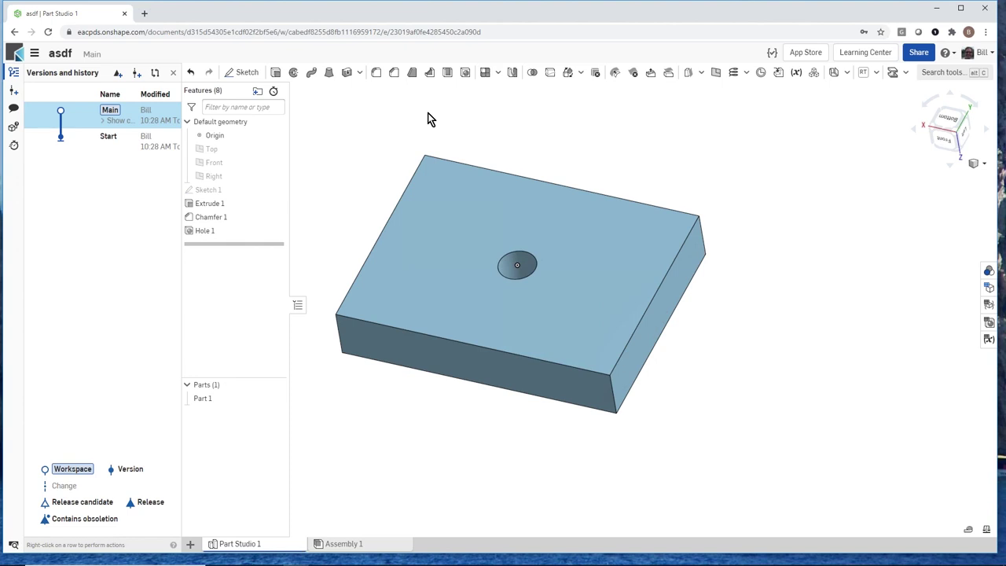
# Shell the part 0.1 in with one face left open, then close the browser
pyautogui.click(447, 73)
pyautogui.click(450, 204)
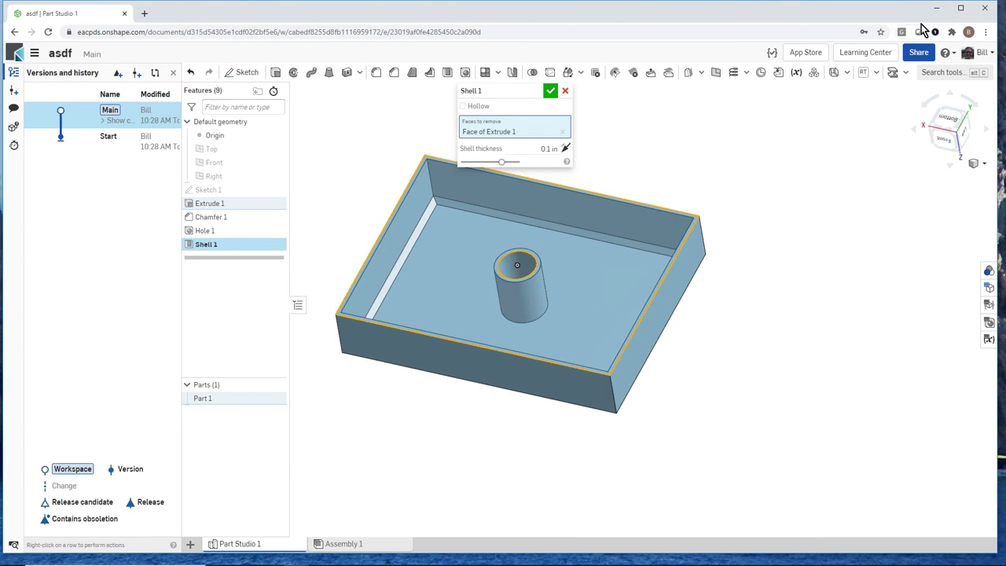
pyautogui.click(988, 11)
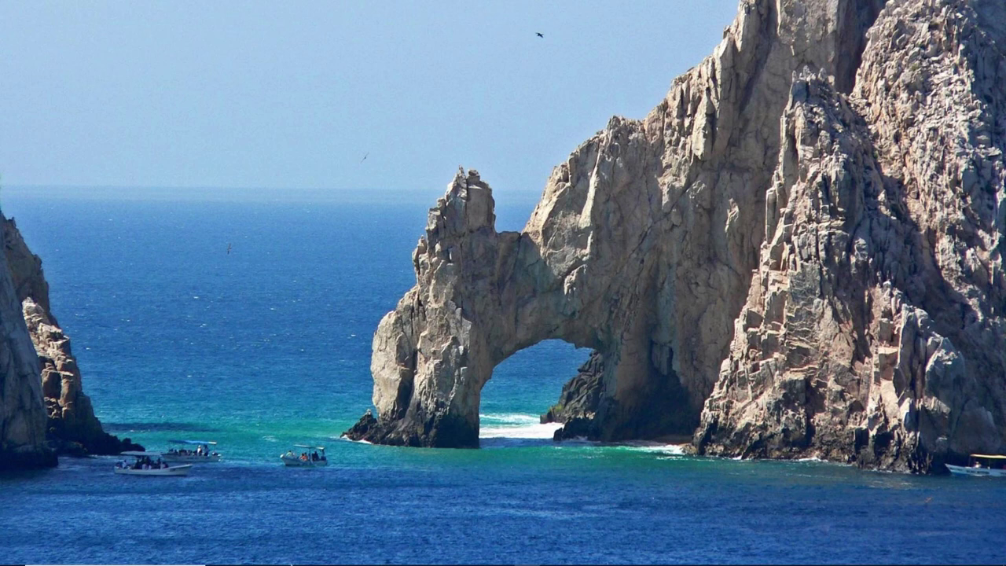
# Reopen Chrome, go to the Onshape Documents page, and sign in with the saved e-mail and password
pyautogui.click(296, 556)
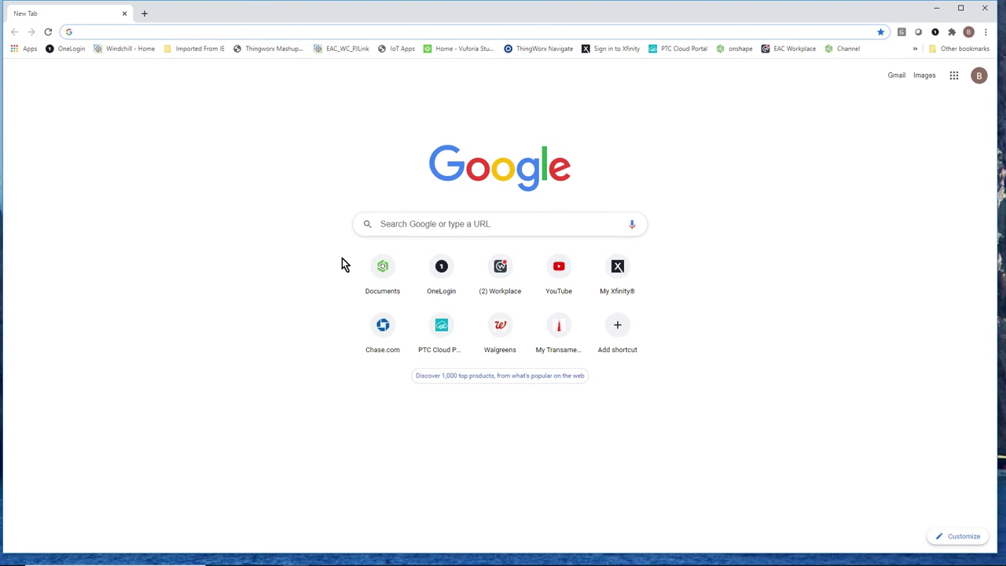
pyautogui.click(383, 272)
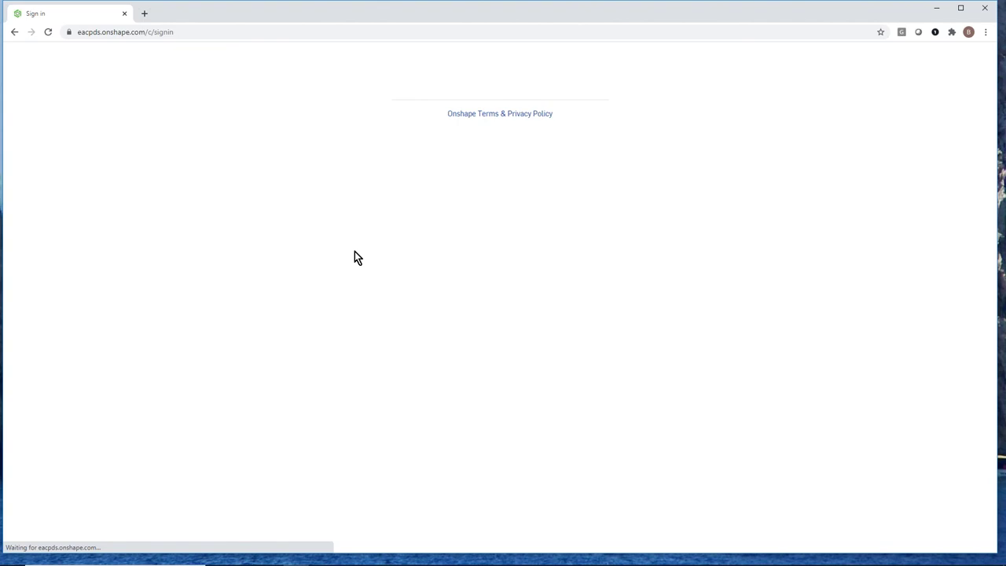
pyautogui.click(430, 173)
pyautogui.click(424, 195)
pyautogui.click(427, 198)
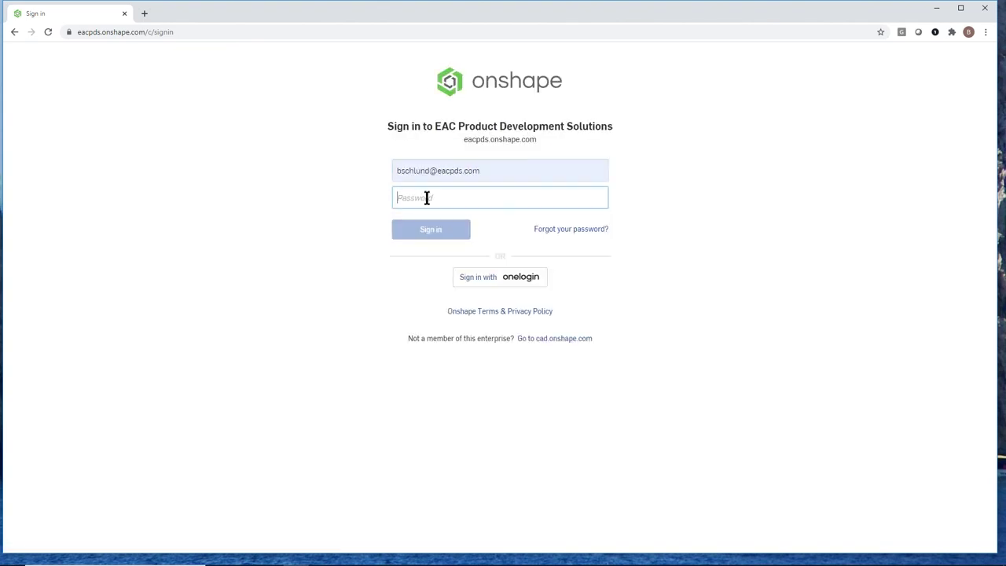
pyautogui.write('•••••')
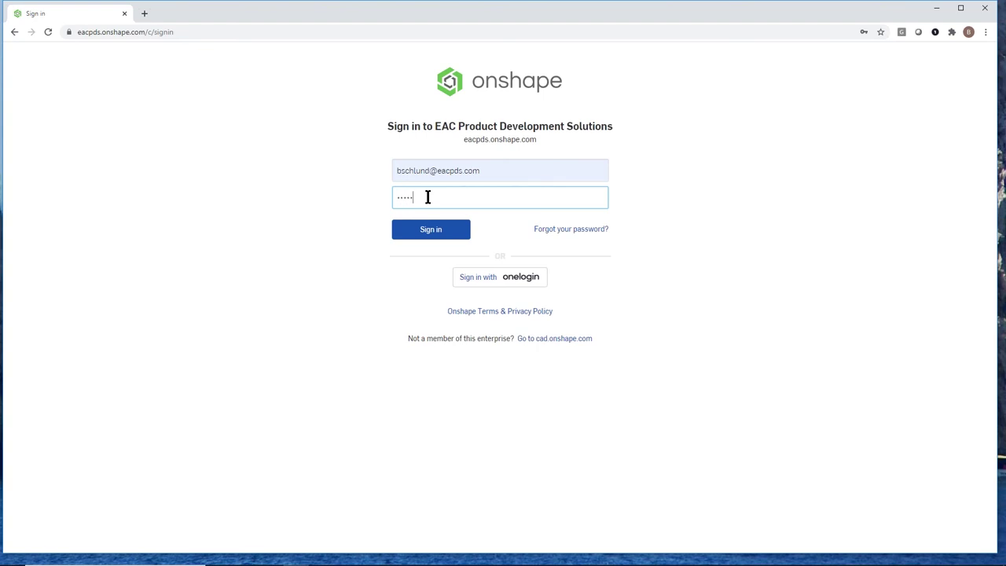
pyautogui.write('••••••')
pyautogui.press('Return')
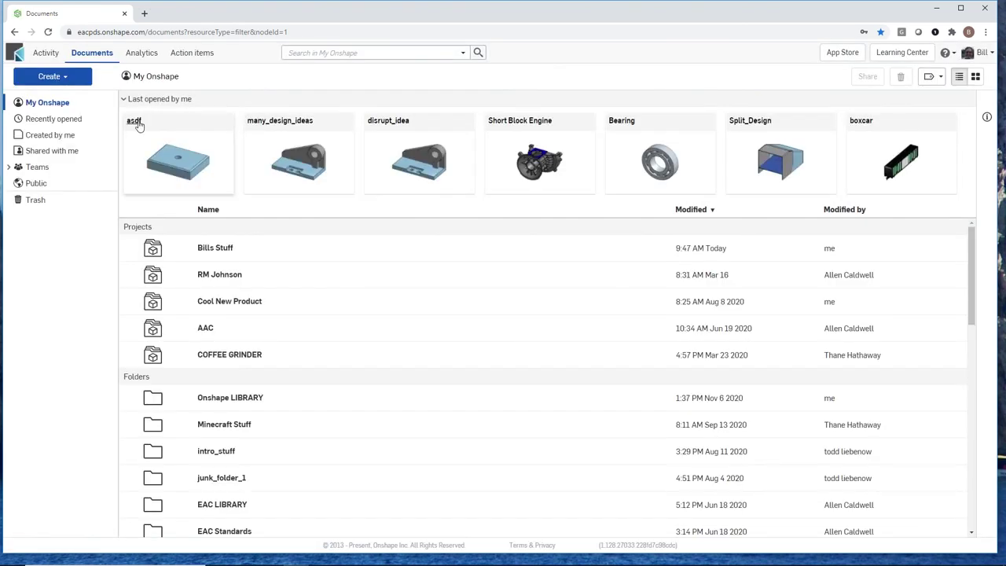
# Reopen the asdf document after signing in again, and orbit to view the shell's interior
pyautogui.click(138, 126)
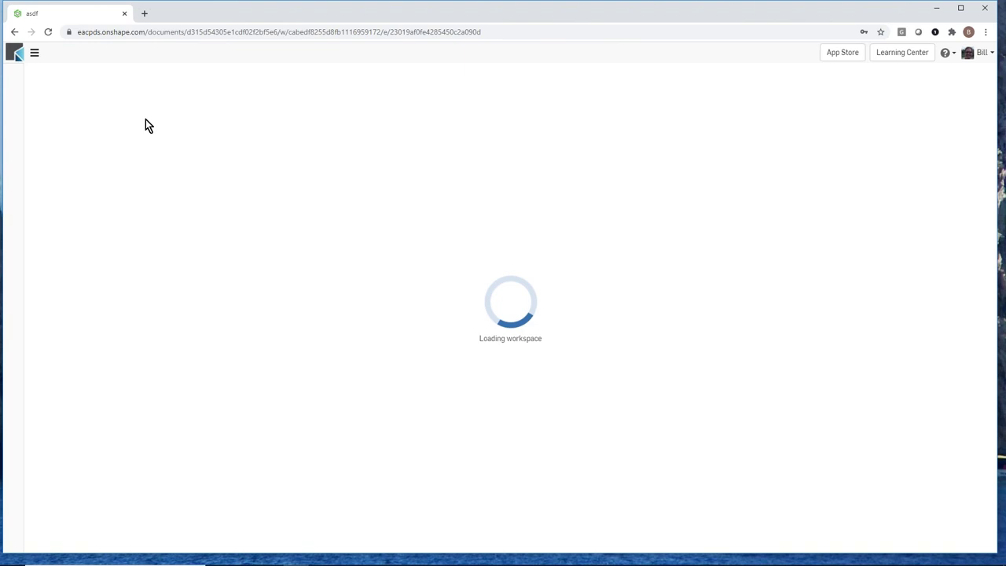
pyautogui.press('Return')
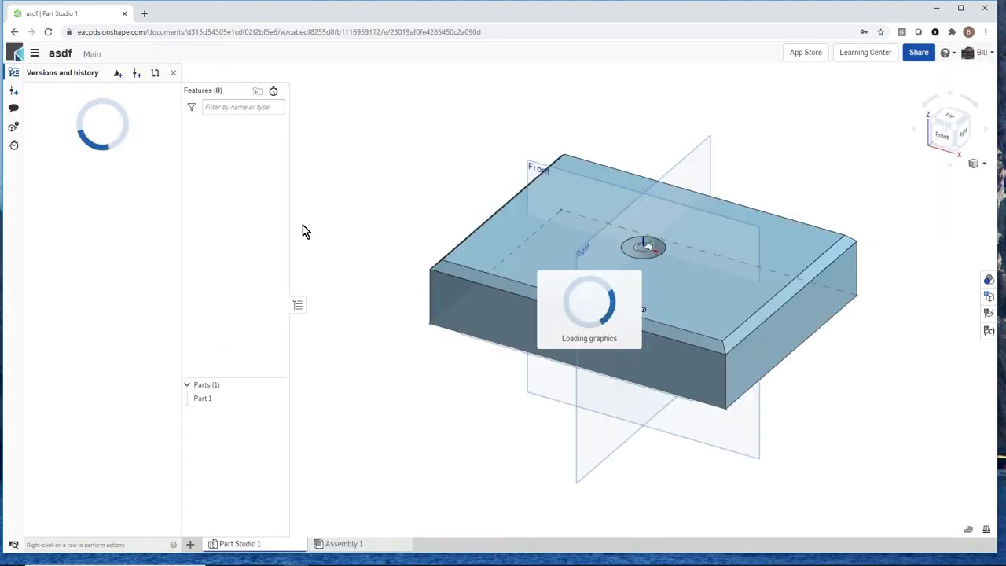
pyautogui.moveTo(563, 236); pyautogui.dragTo(318, 258, button='right')
# Reorder Hole 1 below Shell 1 so the hole cuts cleanly through the top
pyautogui.moveTo(206, 234); pyautogui.dragTo(209, 257)
pyautogui.moveTo(580, 230); pyautogui.dragTo(676, 283, button='right')
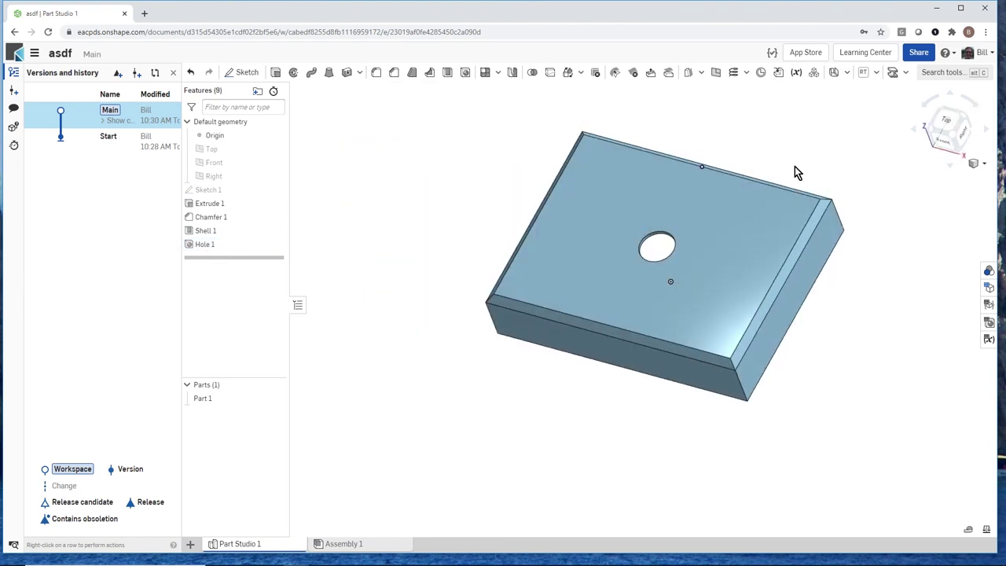
pyautogui.scroll(2, 801, 163)
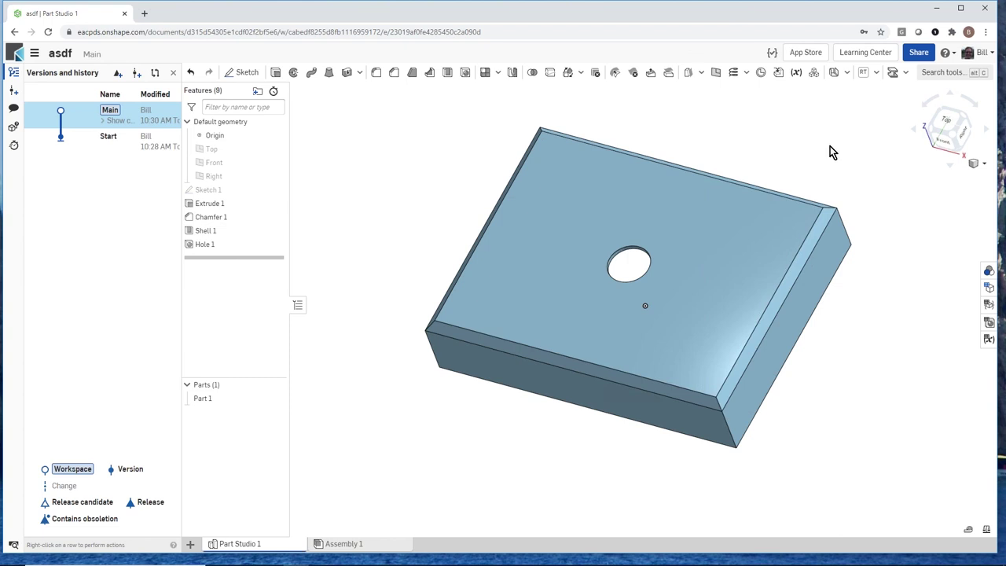
pyautogui.click(917, 52)
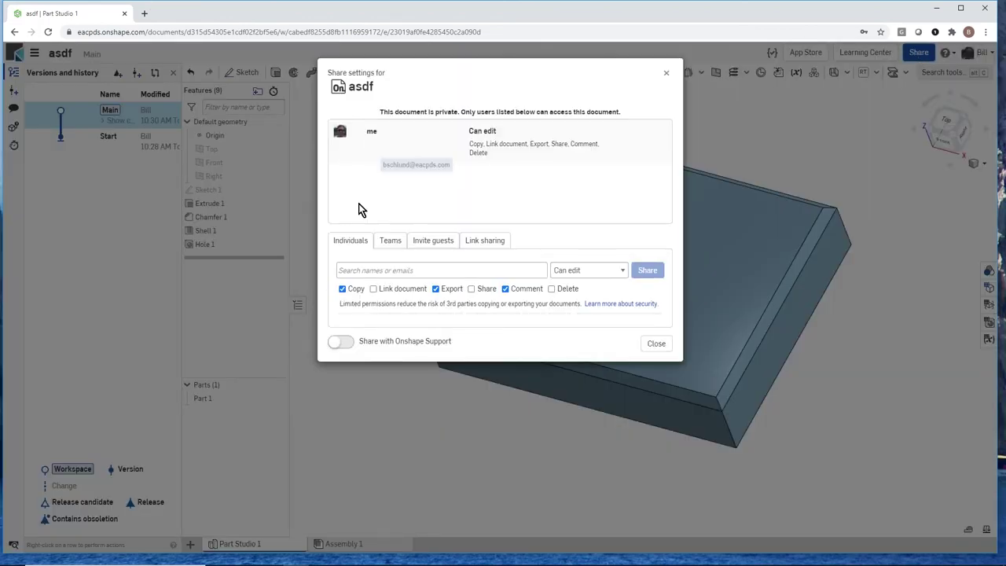
pyautogui.click(374, 271)
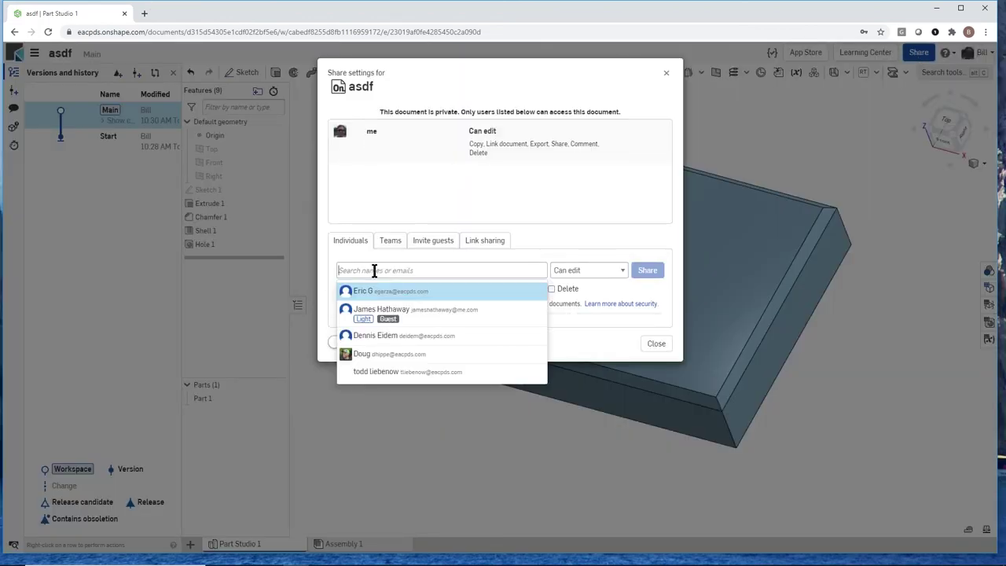
pyautogui.write('nick')
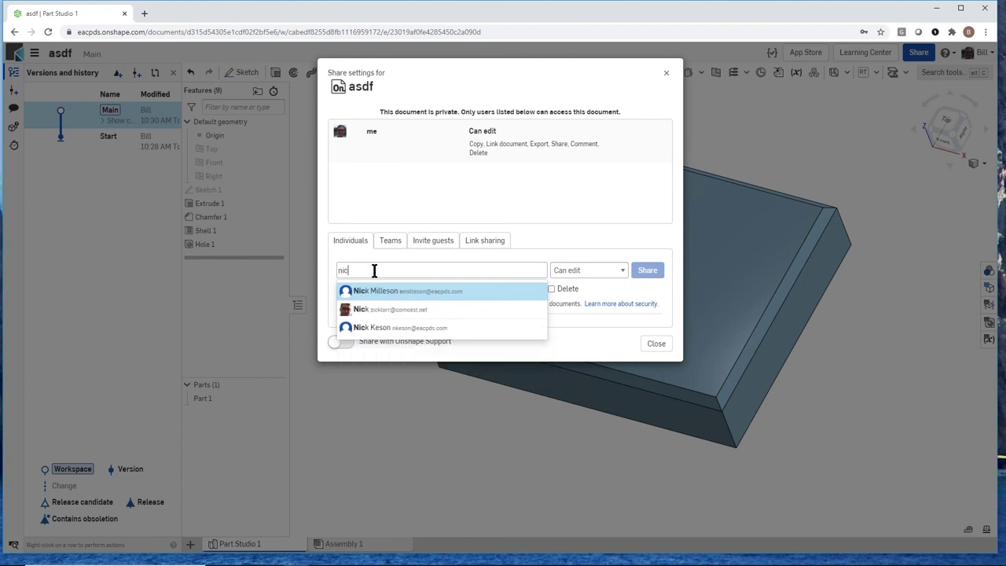
pyautogui.click(363, 309)
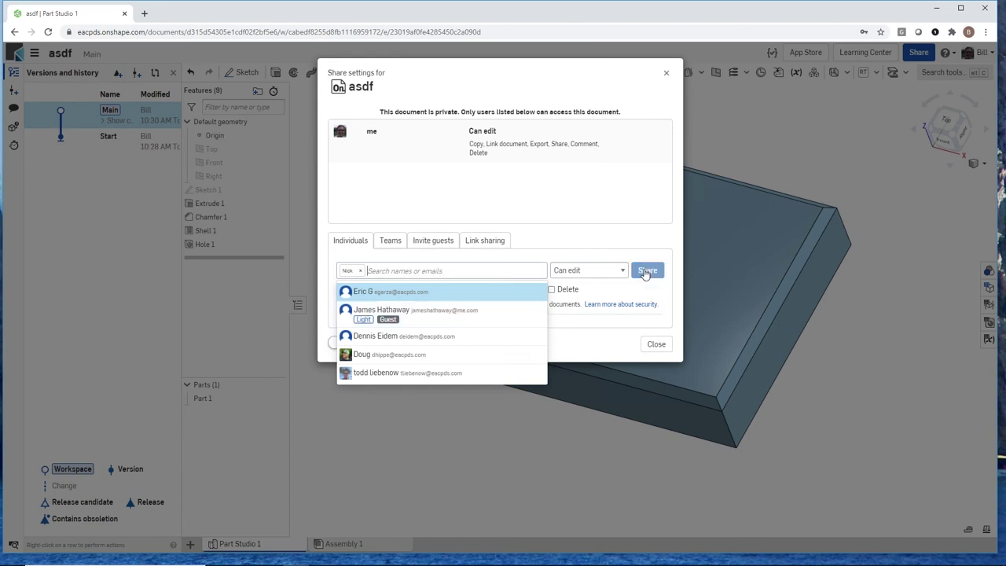
pyautogui.click(599, 233)
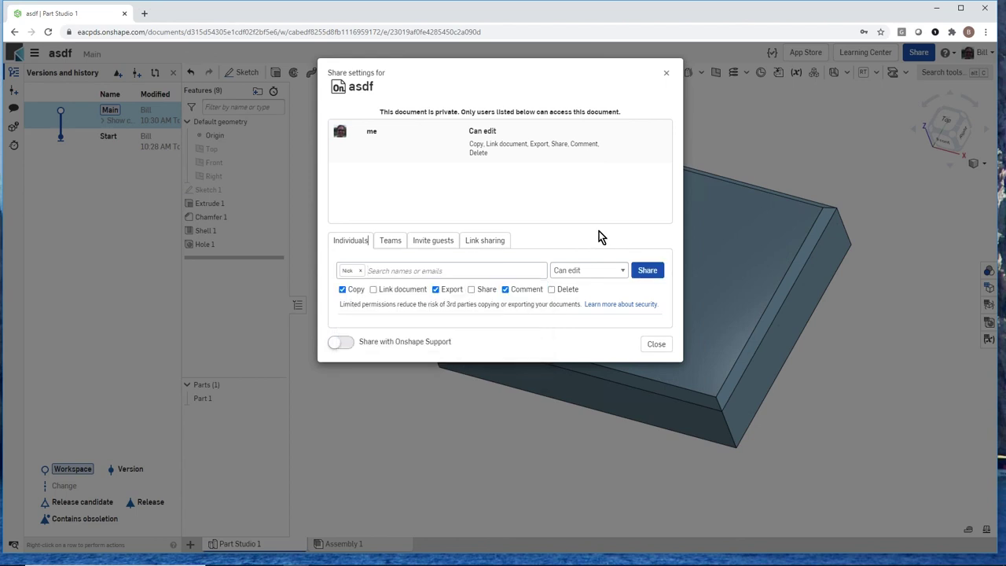
pyautogui.click(436, 289)
pyautogui.click(552, 290)
pyautogui.click(647, 271)
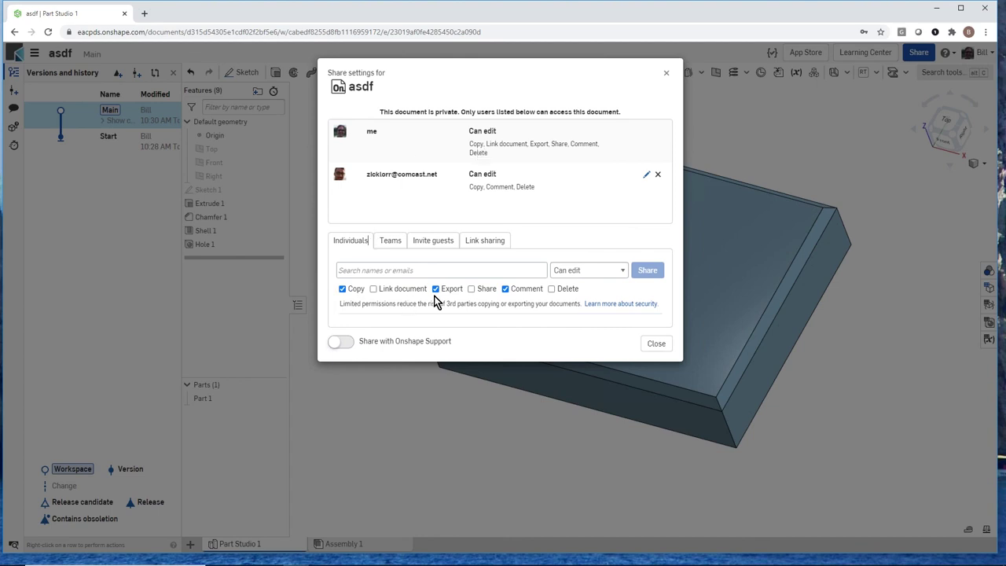
pyautogui.click(623, 272)
pyautogui.click(600, 296)
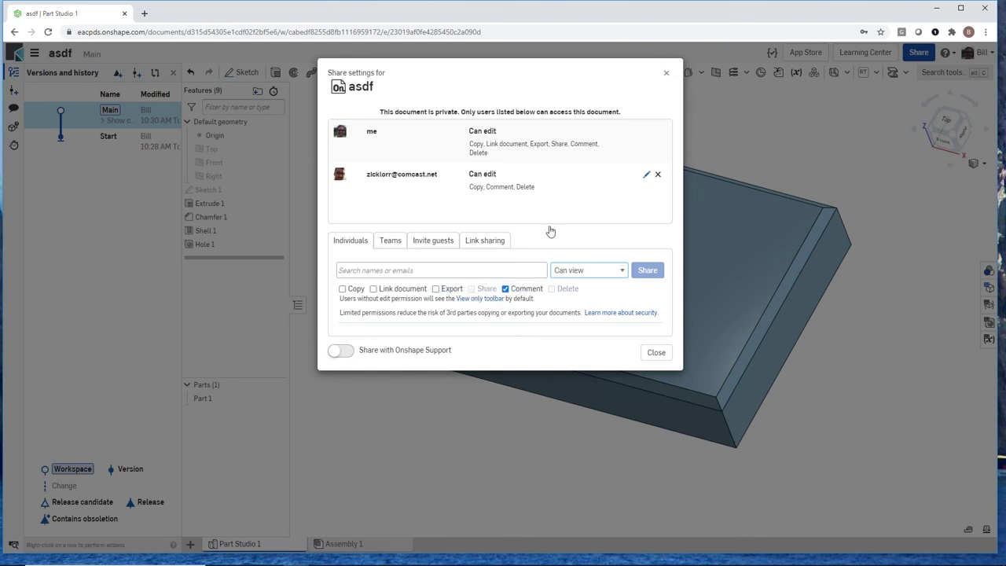
pyautogui.click(659, 176)
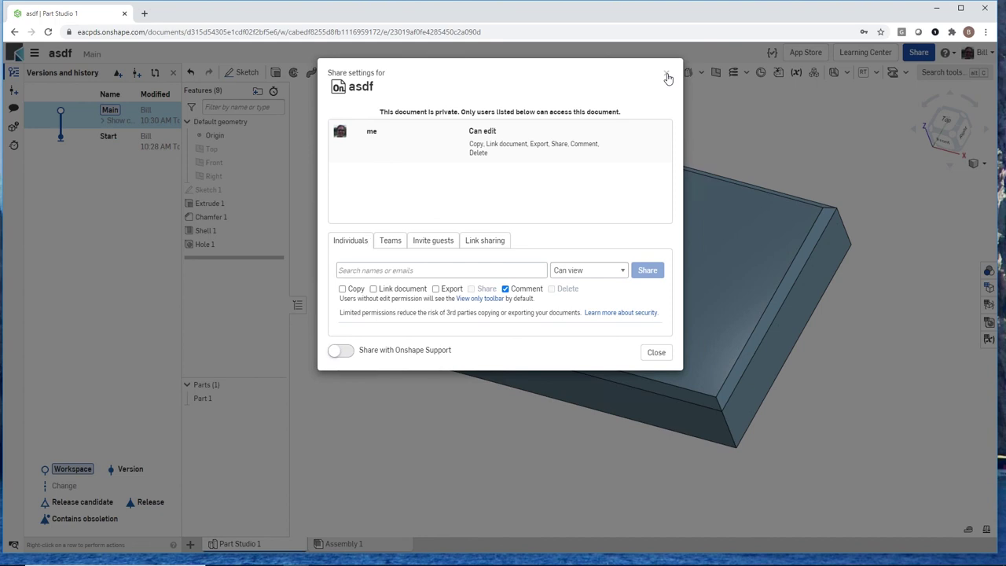
pyautogui.click(656, 352)
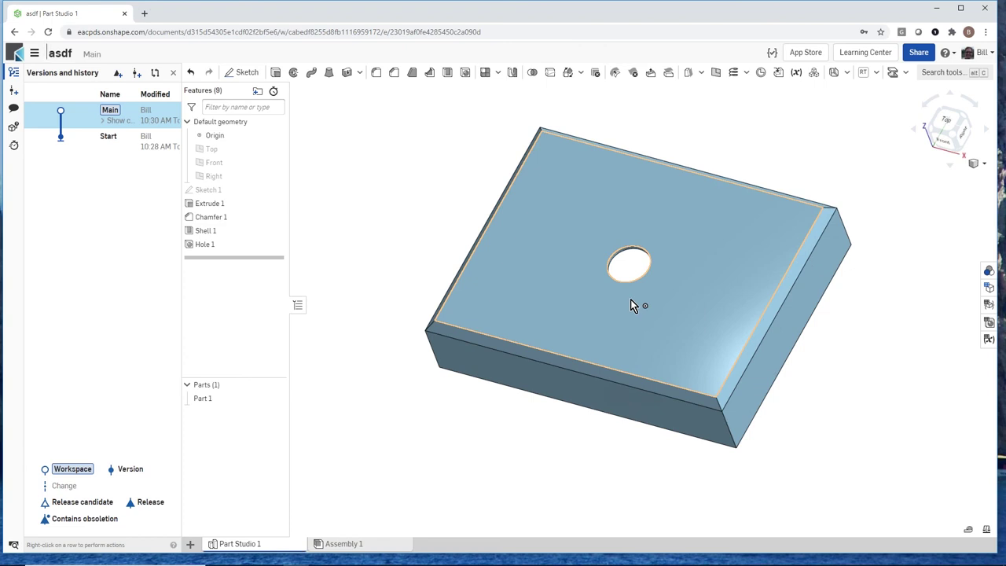